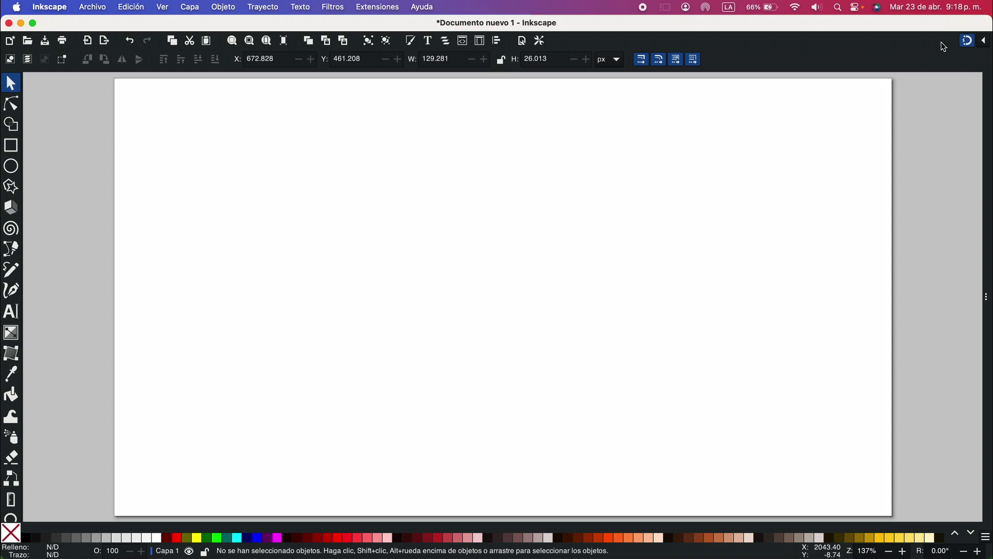
- Draw a 1920 × 1080 px teal rectangle covering the whole page and set its opacity to 100%
key("shift+5")
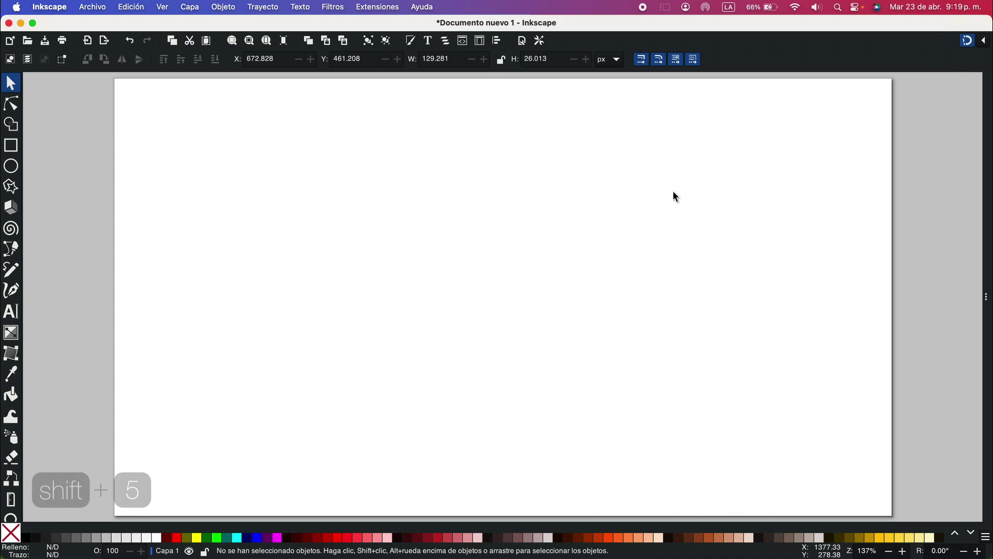
left_click(11, 147)
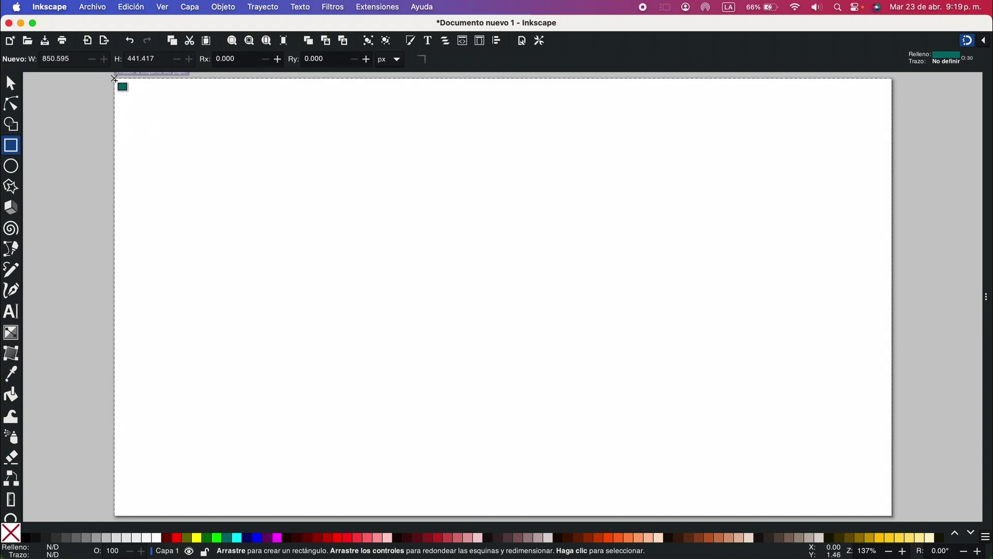
left_click_drag(114, 79, 892, 516)
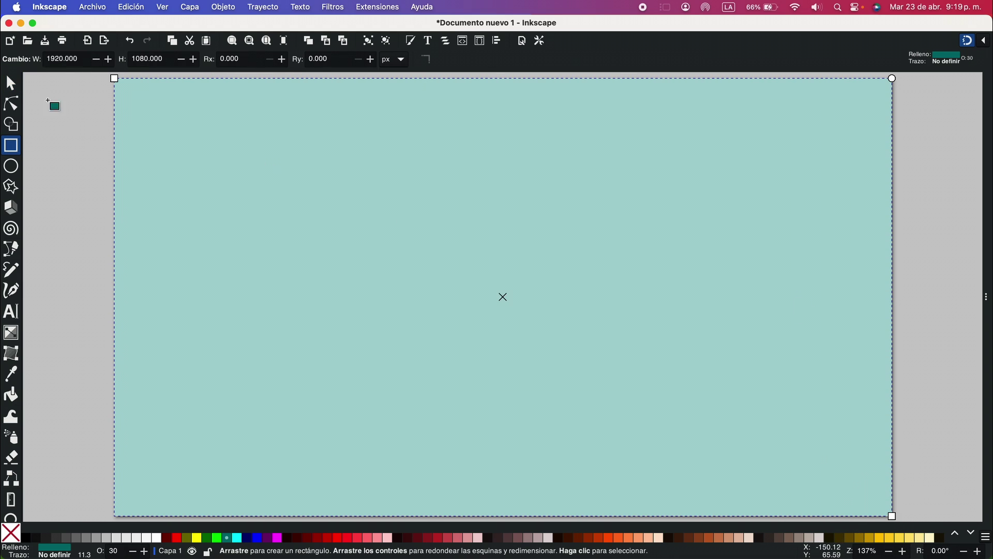
left_click(13, 83)
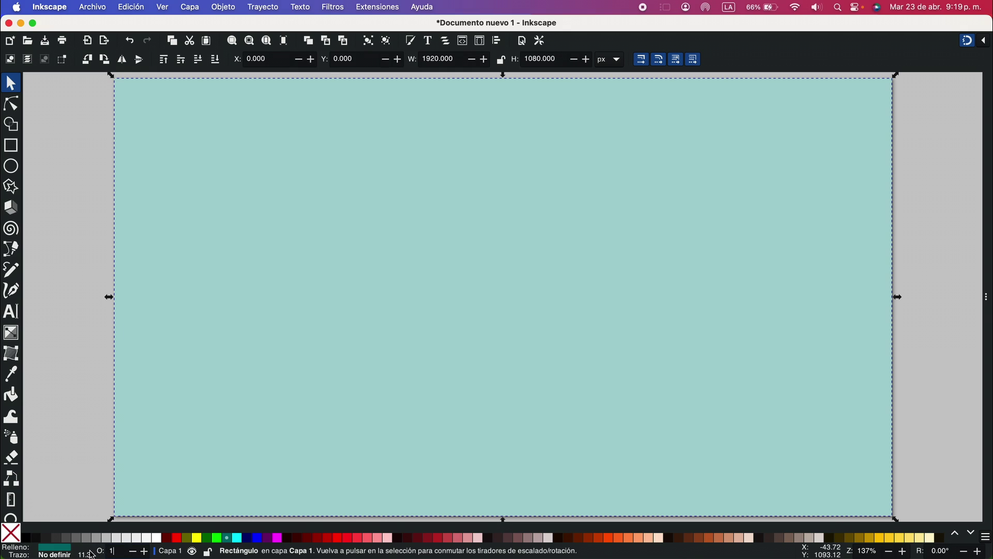
key("Return")
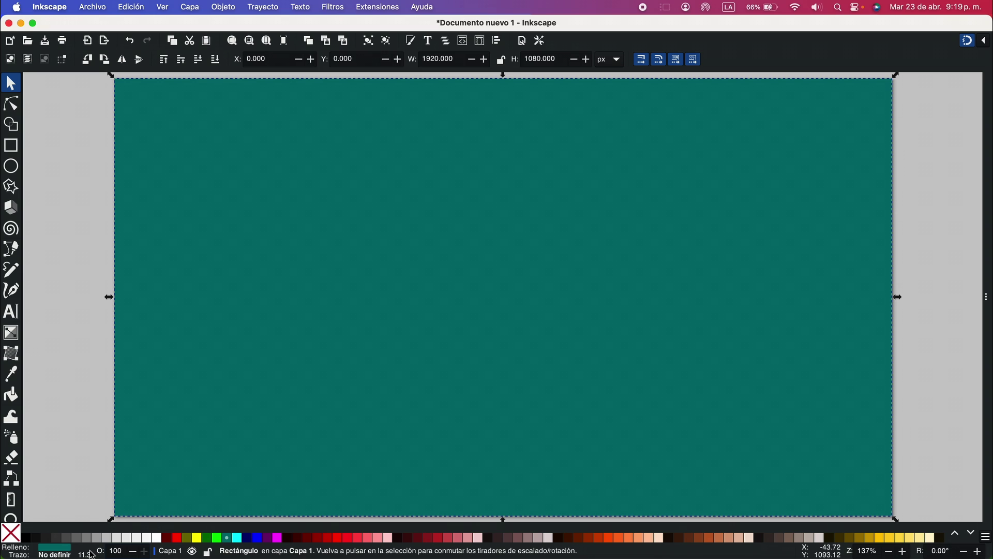
- Lock the teal background rectangle through its object properties and check that it cannot be moved
left_click(45, 412)
left_click(239, 299)
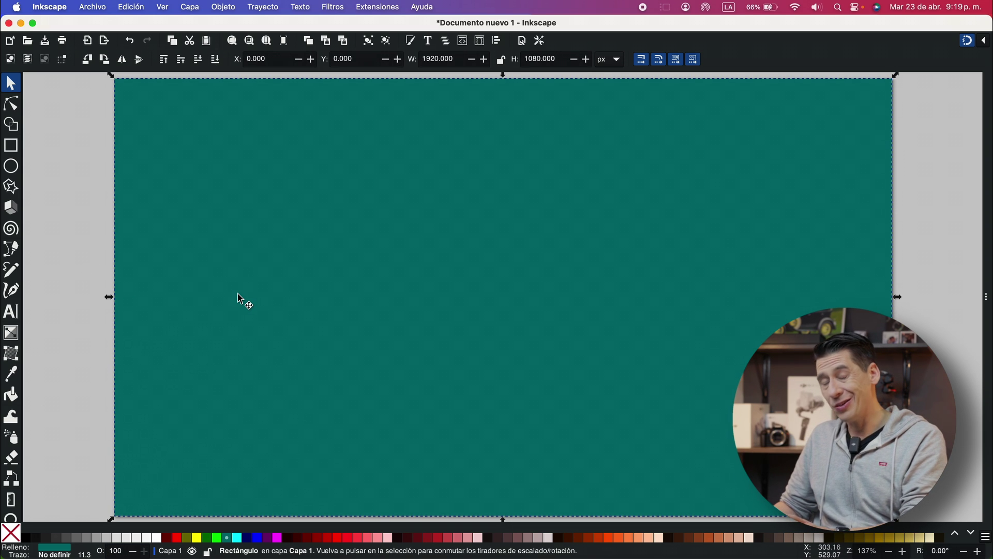
key("shift+super+o")
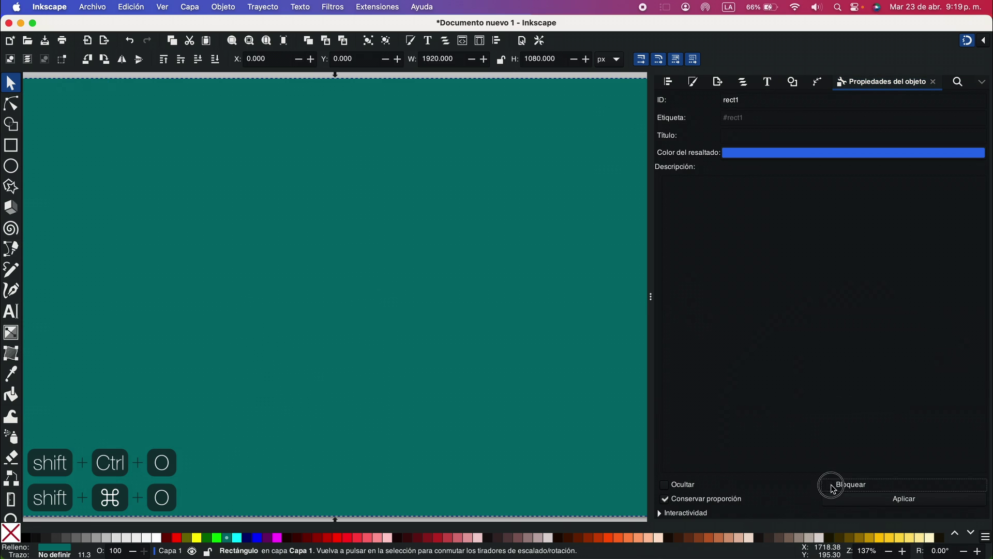
left_click(832, 486)
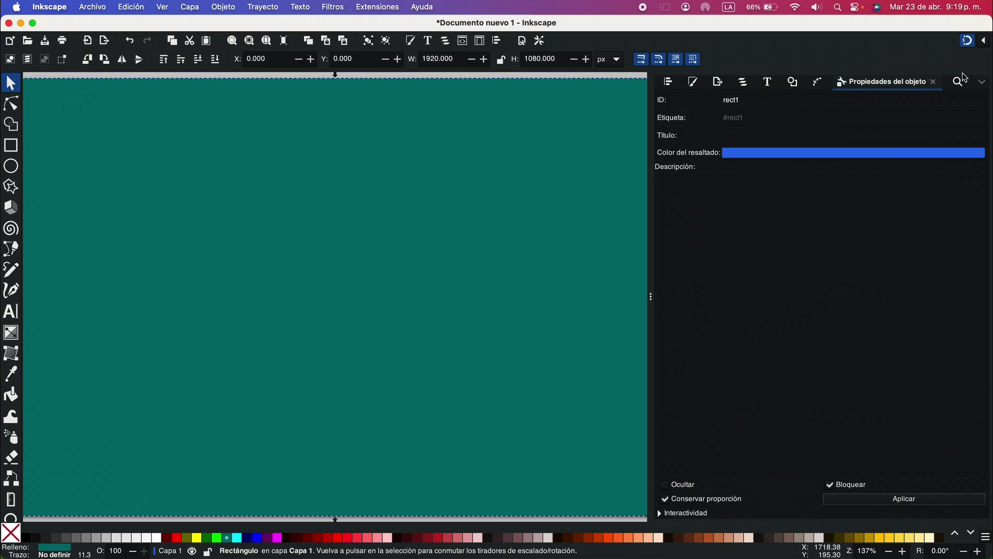
key("shift+super+o")
key("Escape")
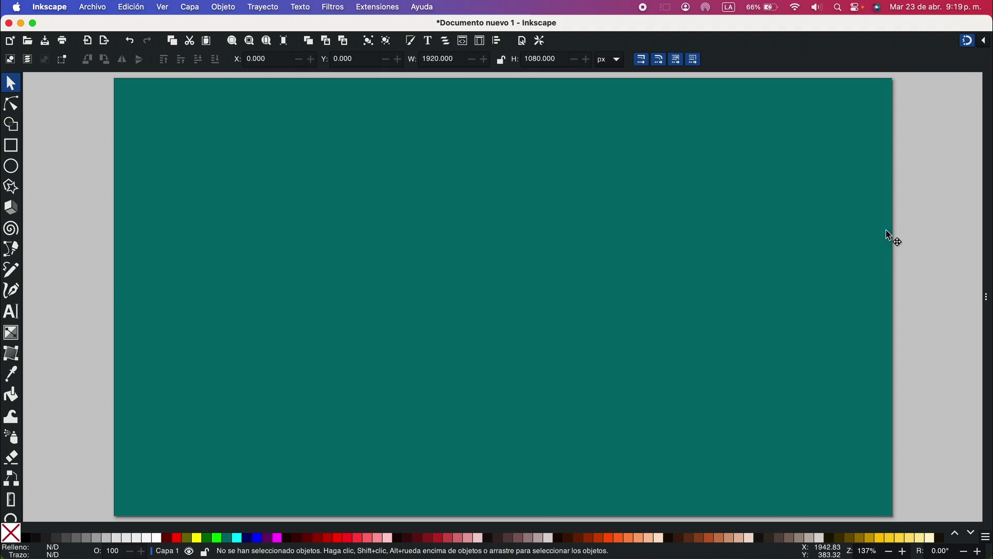
mouse_move(528, 220)
left_mouse_down()
mouse_move(587, 214)
mouse_move(445, 319)
left_mouse_up()
- Add the text "Metálico" on the page and scale it up to about 1208 px wide
key("t")
left_click(279, 301)
type("Meta")
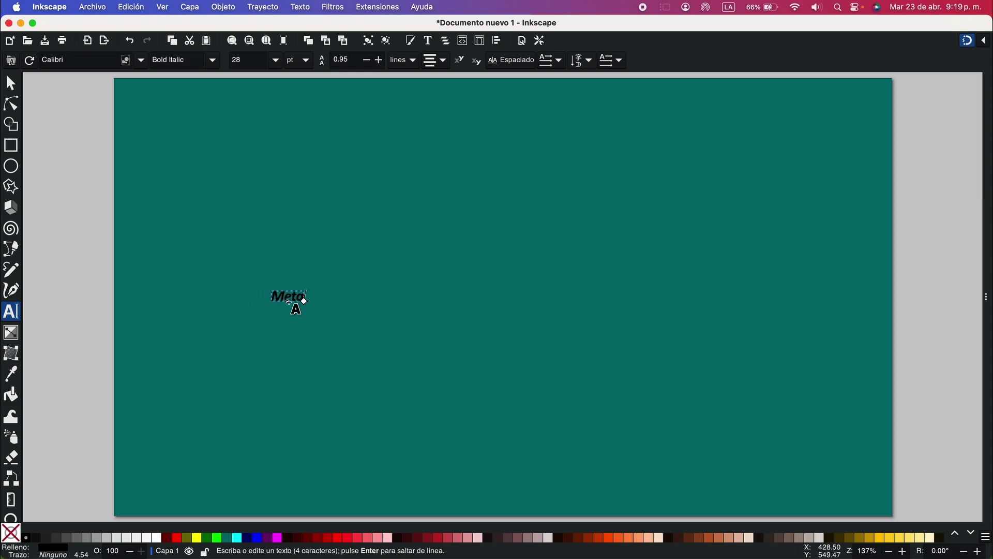
type("tálico")
key("F1")
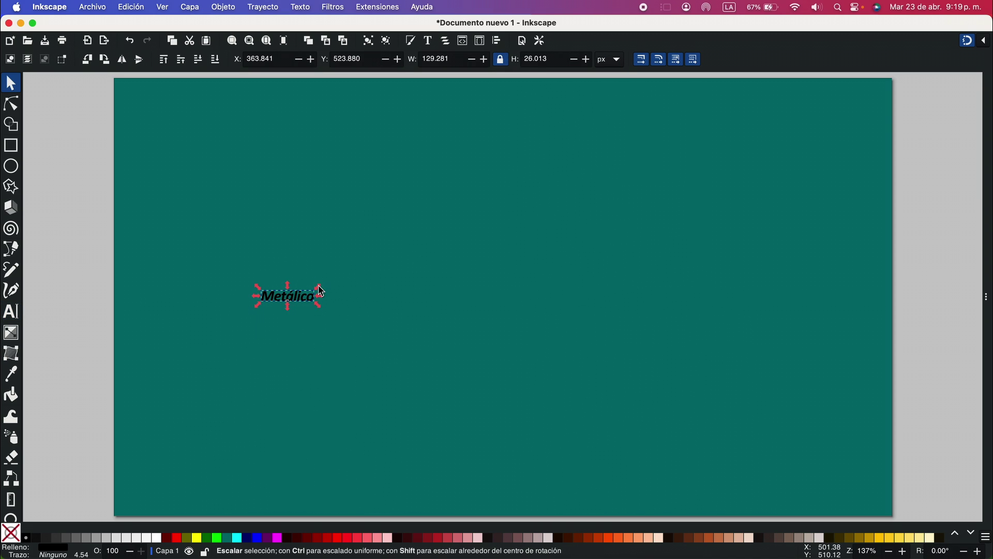
left_click_drag(317, 287, 756, 161)
scroll(548, 300, "right", 3)
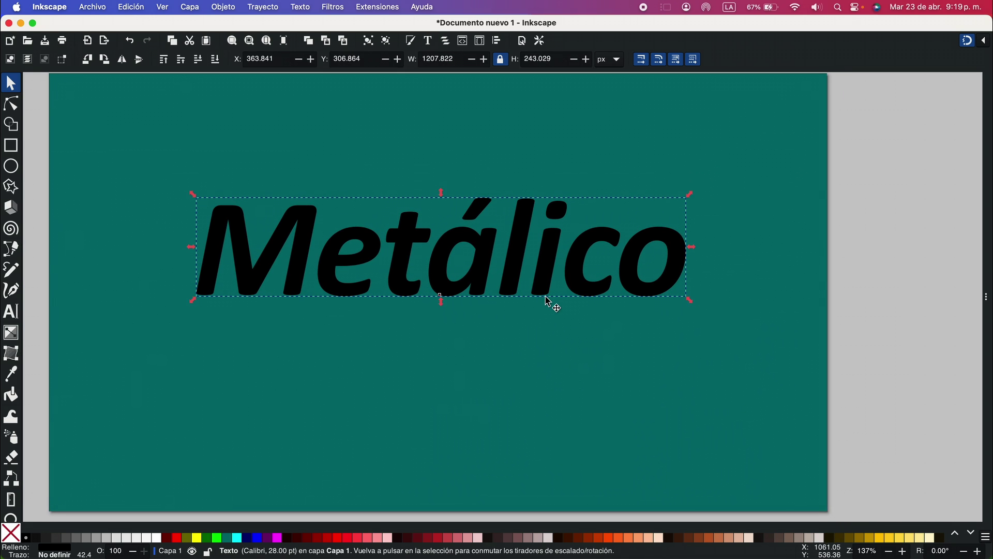
- Search the fonts for "monster" and apply Monster Clubhouse to the Metálico text
left_click(429, 45)
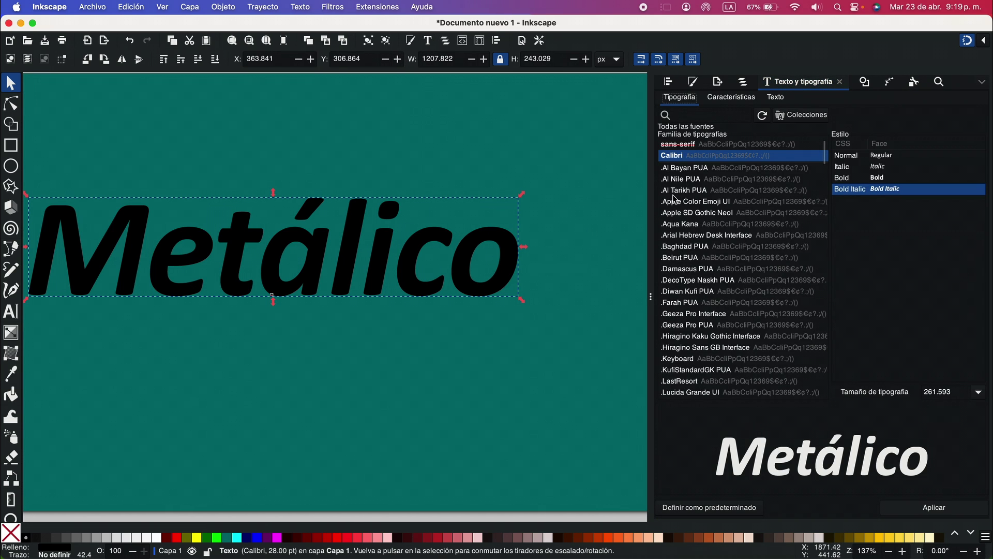
left_click(712, 116)
type("monster")
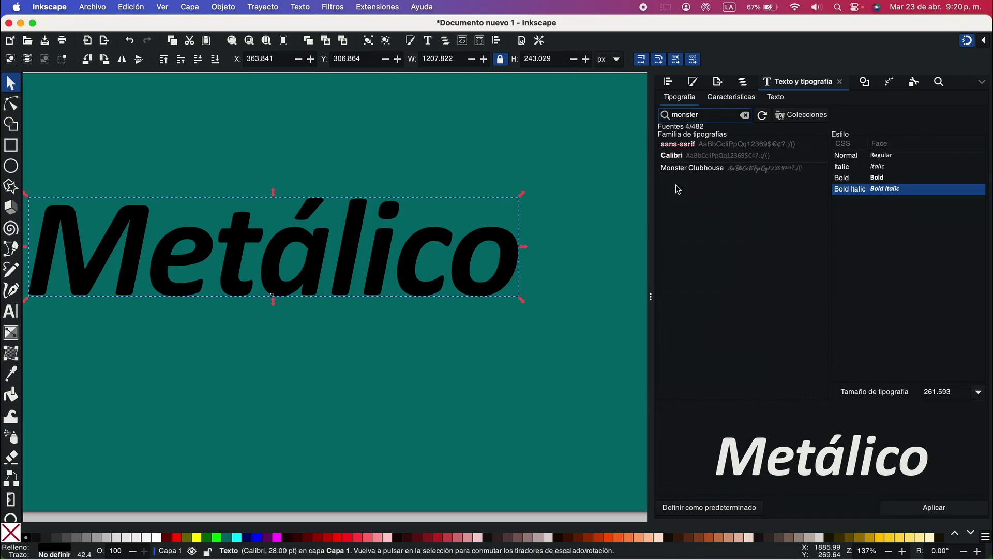
left_click(698, 174)
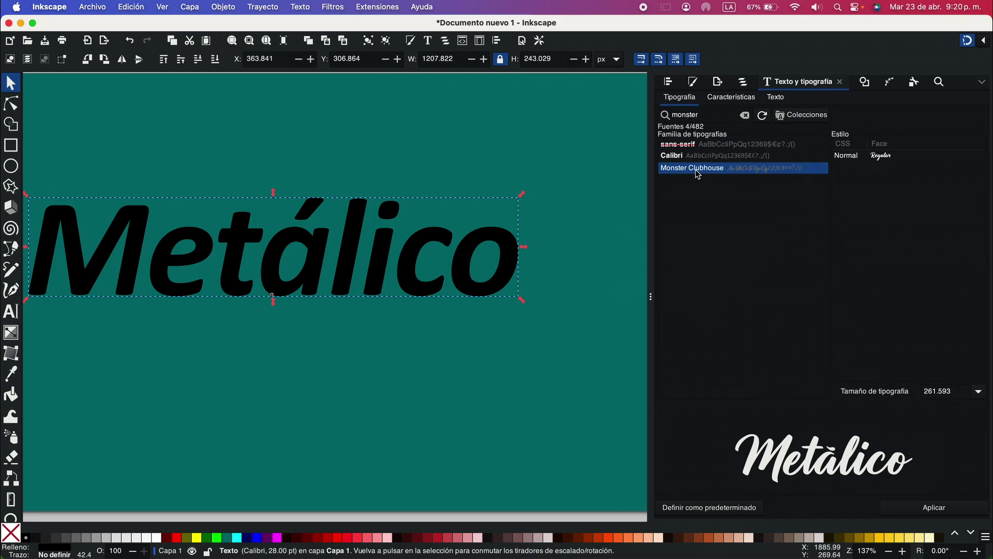
left_click(935, 509)
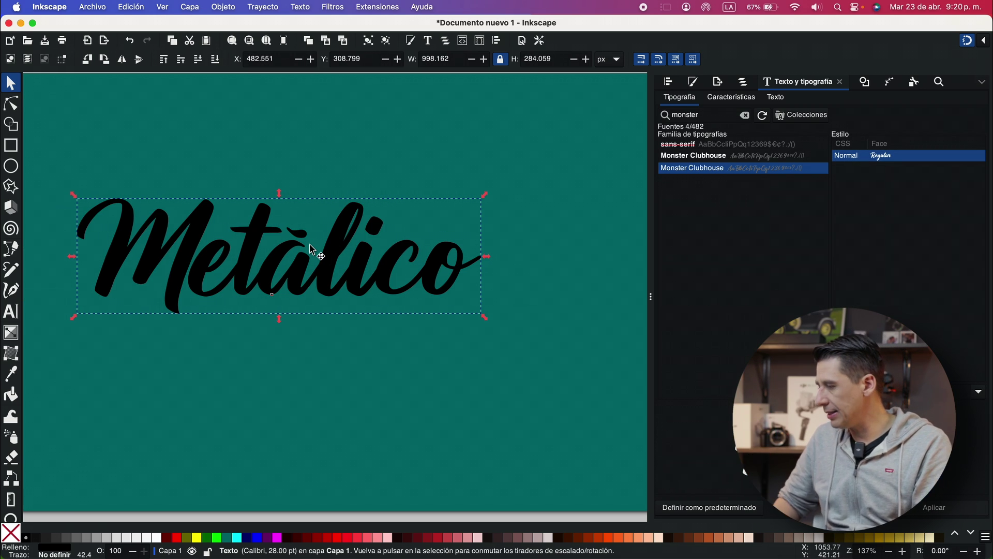
key("F12")
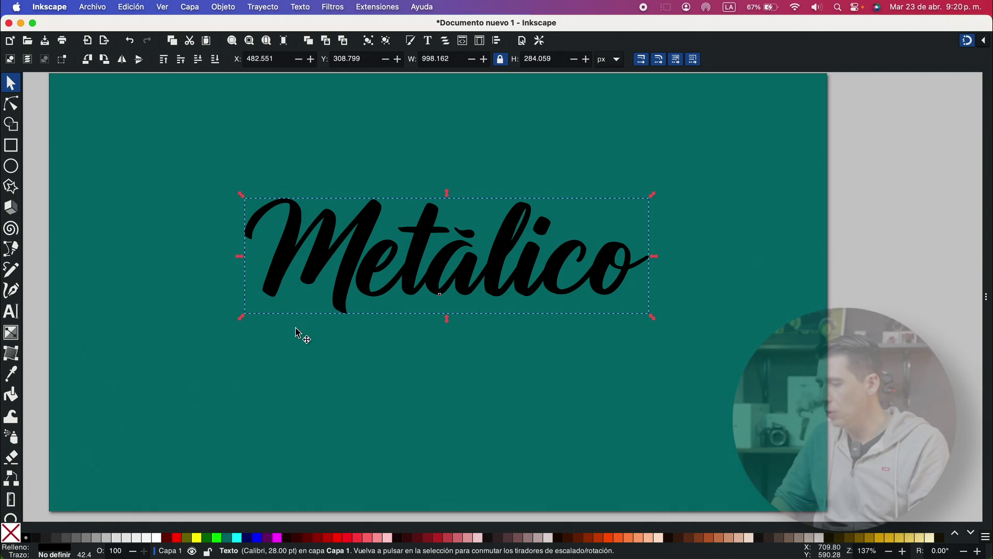
- Enlarge the Metálico text to about 1609 px wide and reposition it near the middle of the page
left_click_drag(247, 322, 144, 411)
left_click_drag(666, 351, 763, 364)
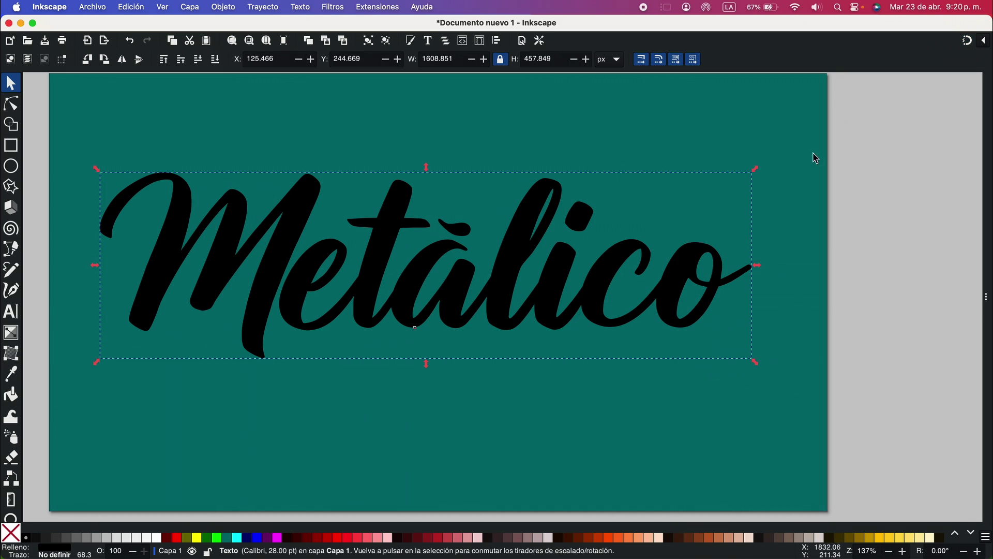
mouse_move(630, 270)
left_mouse_down()
mouse_move(638, 281)
mouse_move(626, 278)
left_mouse_up()
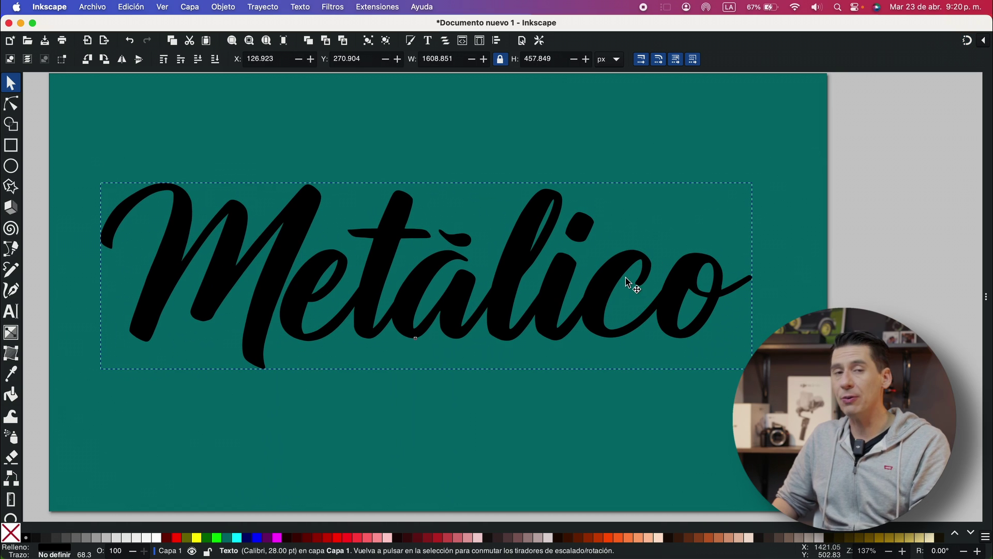
- Open the path effects, convert the Metálico text to a path and shift it slightly on the page
left_click(263, 8)
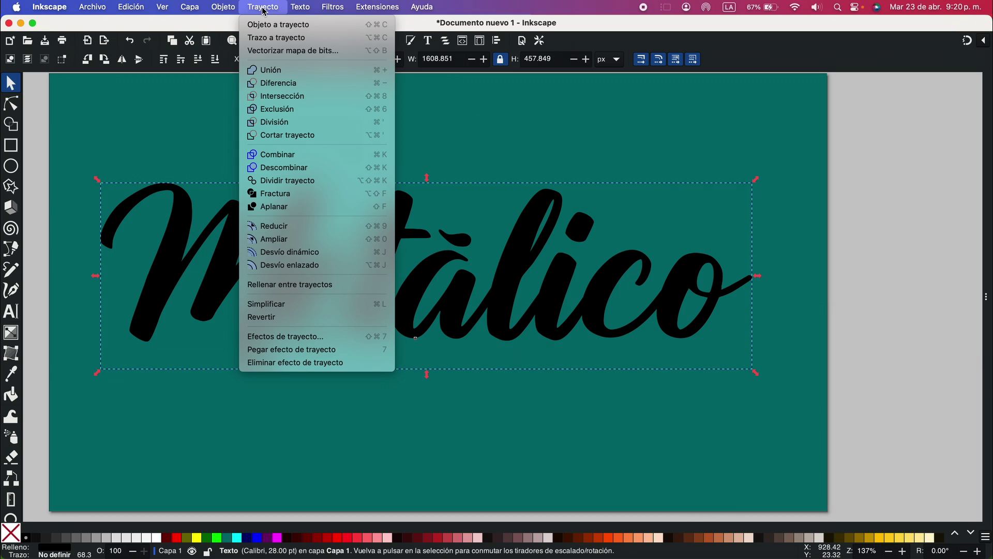
left_click(299, 336)
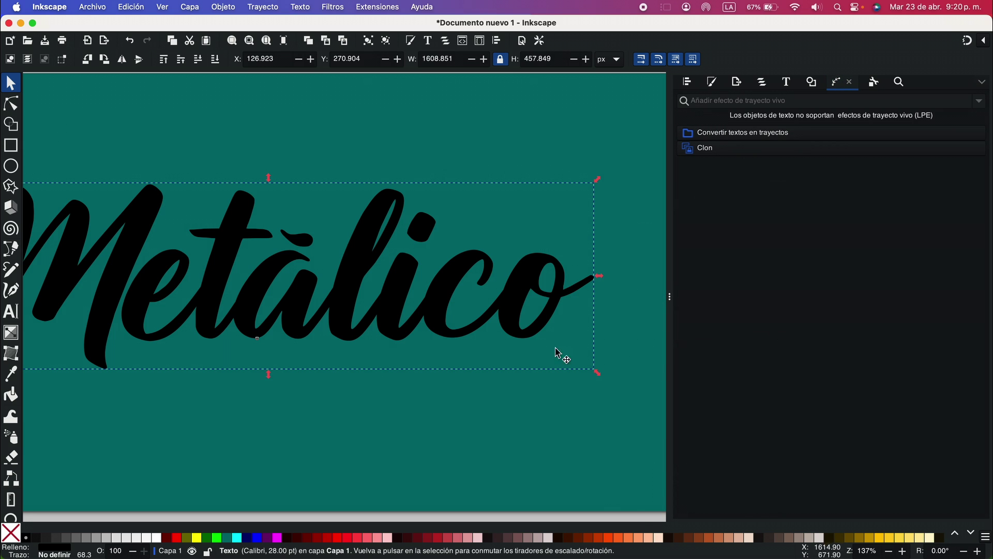
left_click_drag(525, 312, 555, 316)
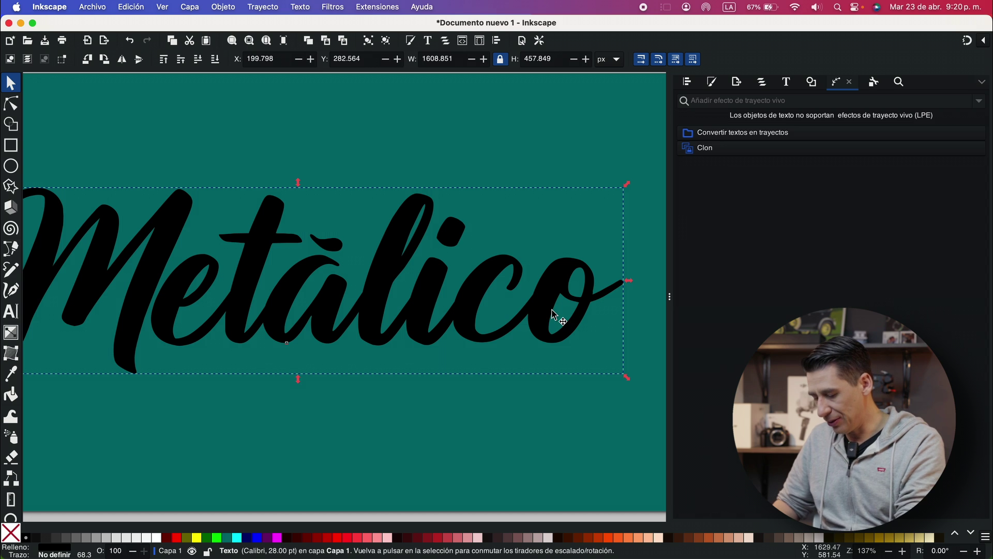
left_click(264, 7)
left_click(284, 23)
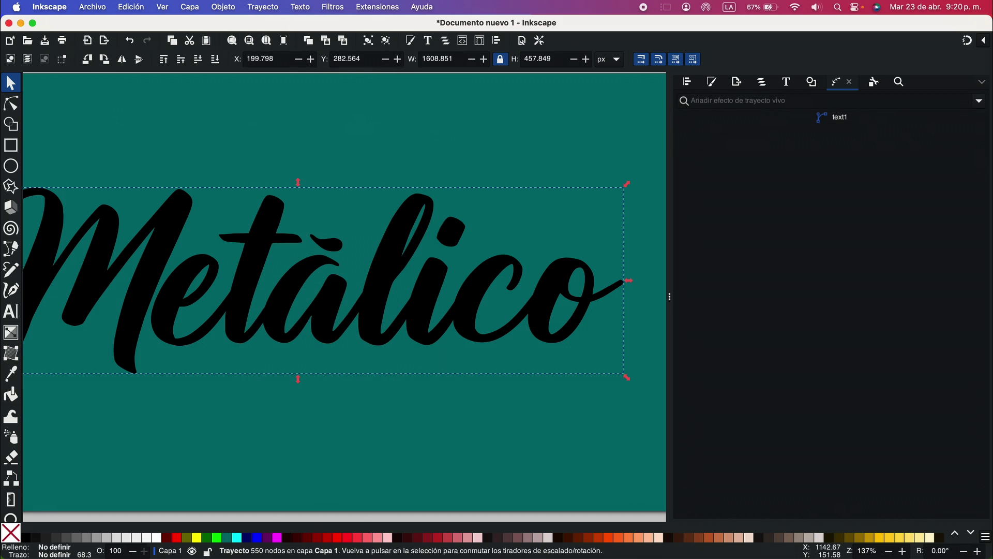
left_click(353, 134)
left_click(392, 265)
left_click_drag(395, 258, 414, 260)
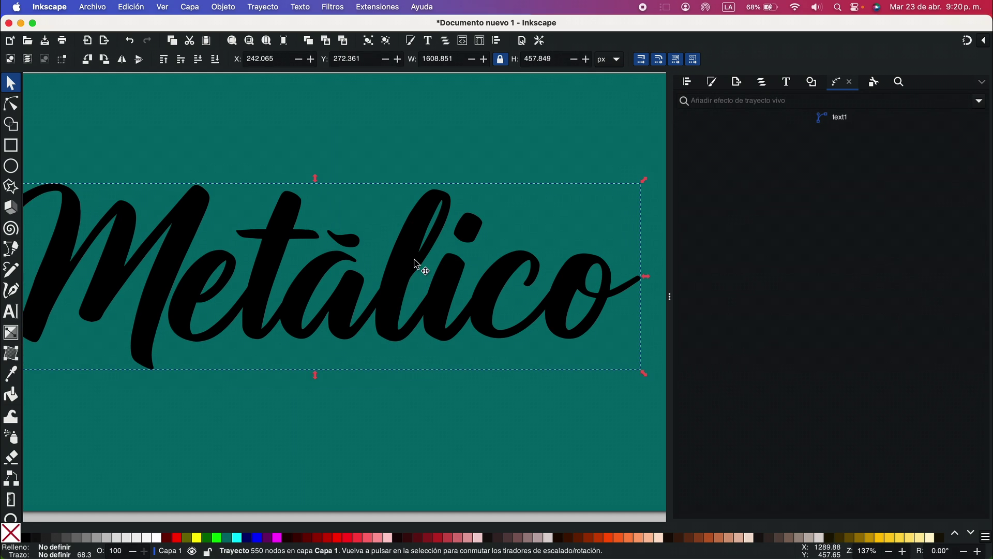
- Add a Perspective/Envelope path effect to the lettering with horizontal movement mirroring enabled
left_click(979, 102)
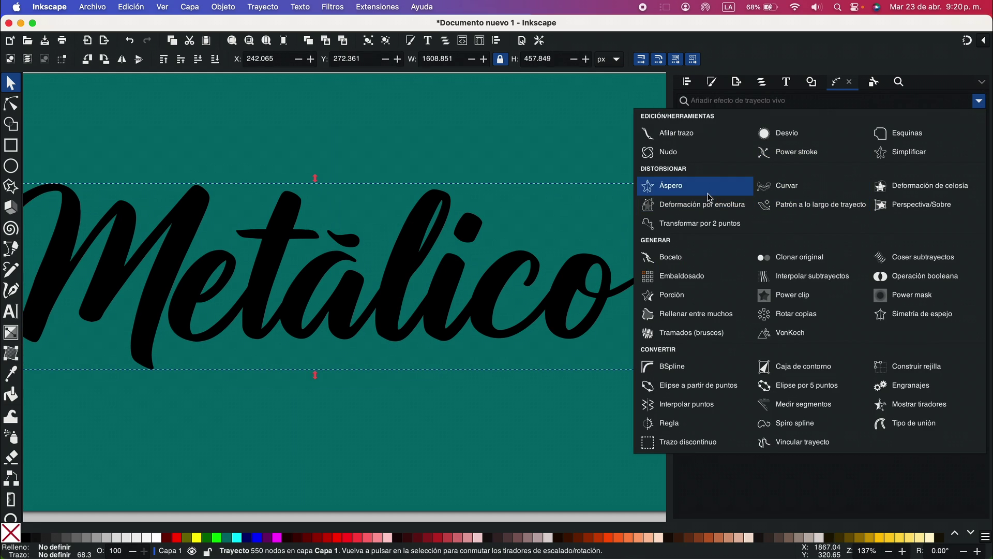
left_click(923, 210)
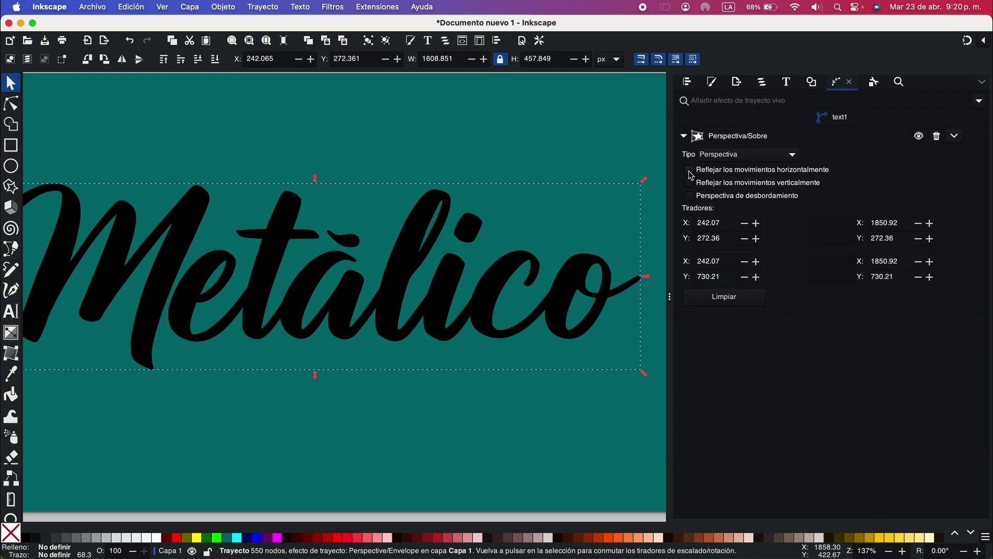
left_click(692, 170)
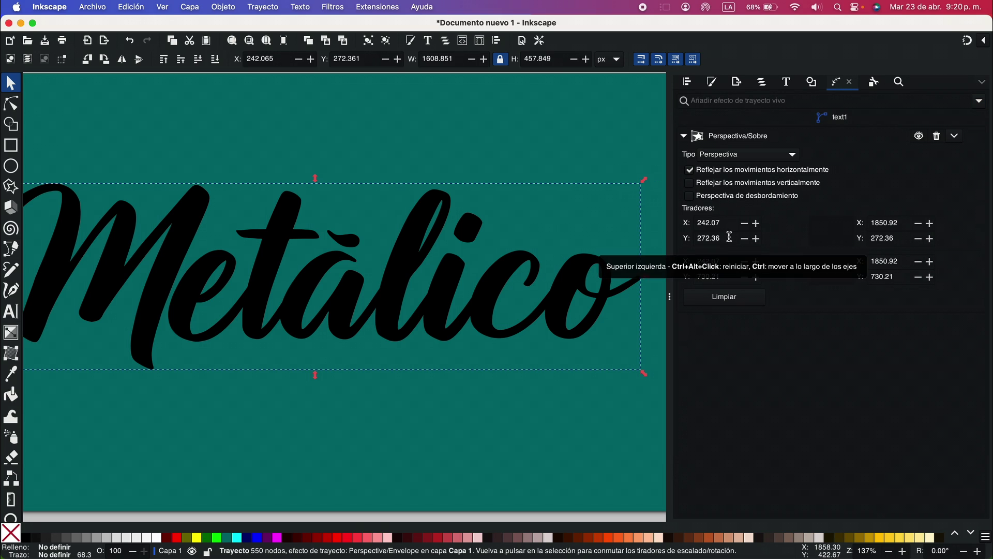
- Taper the lettering with the perspective handles so it shrinks from a large M toward the final o, about 563 px tall overall
left_click(12, 105)
left_click_drag(642, 186, 640, 220)
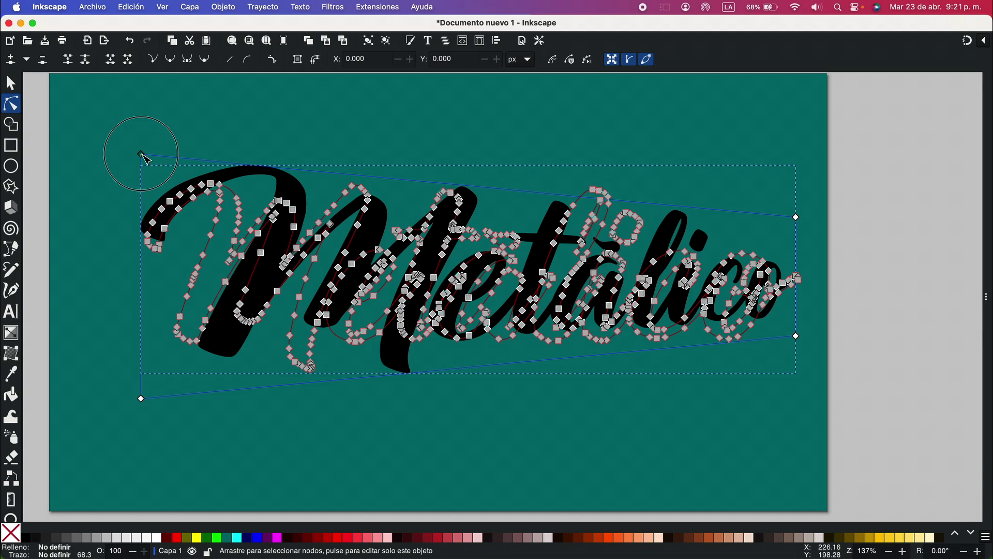
left_click_drag(143, 155, 143, 151)
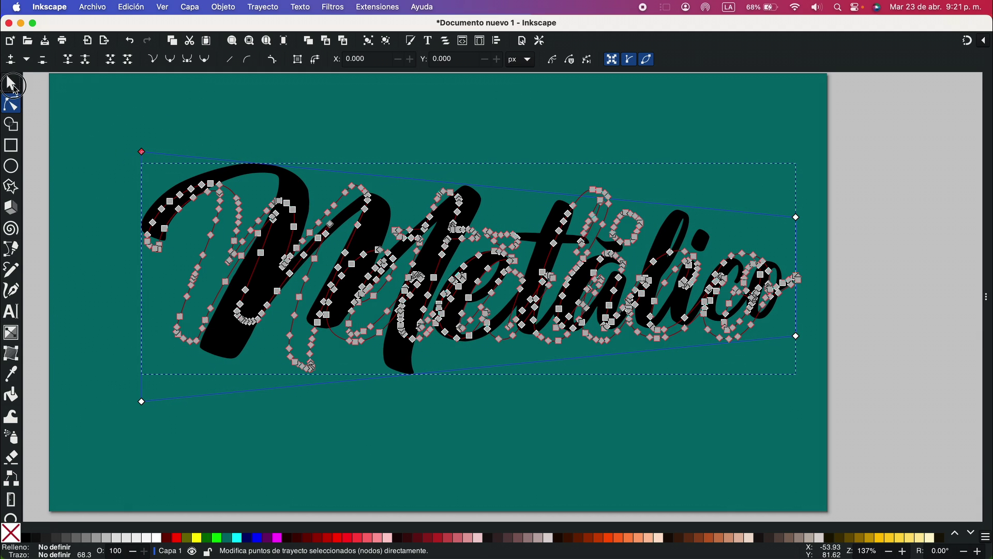
left_click(11, 84)
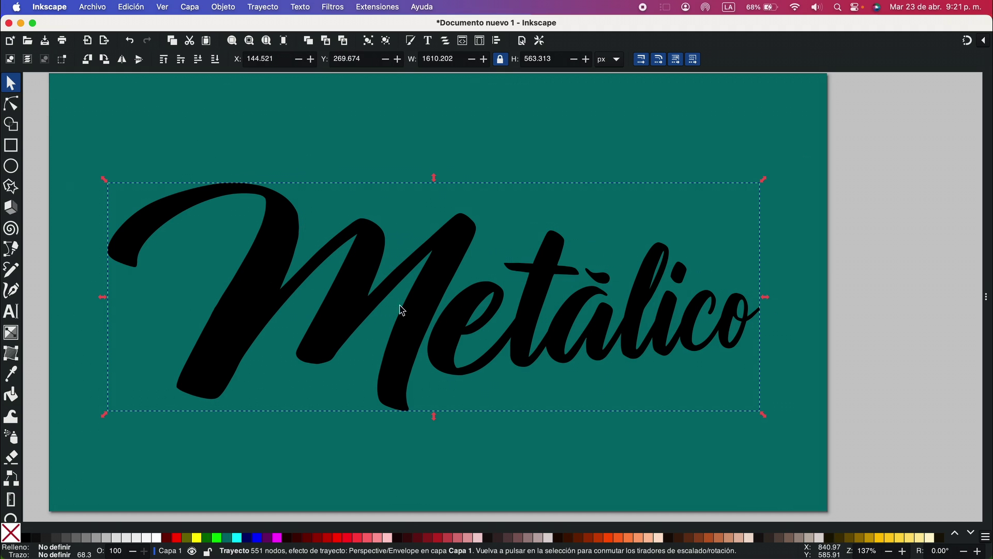
- Convert the perspective-distorted lettering into a plain path and inspect its nodes
left_click(267, 8)
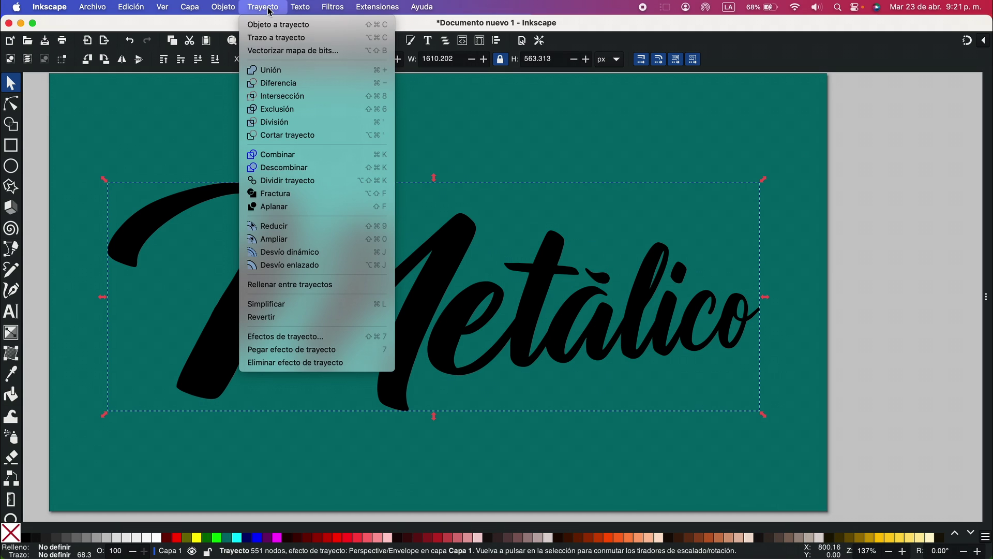
left_click(274, 26)
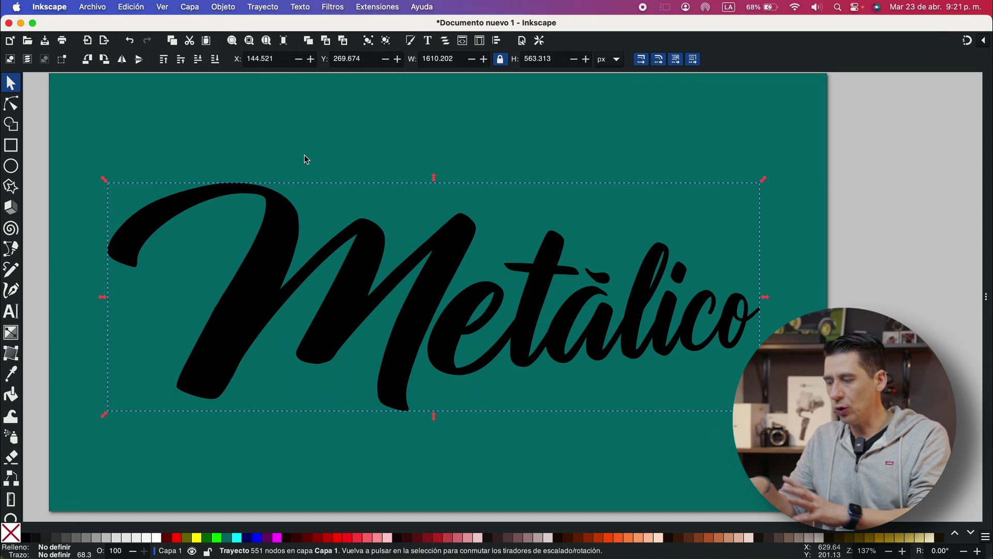
key("n")
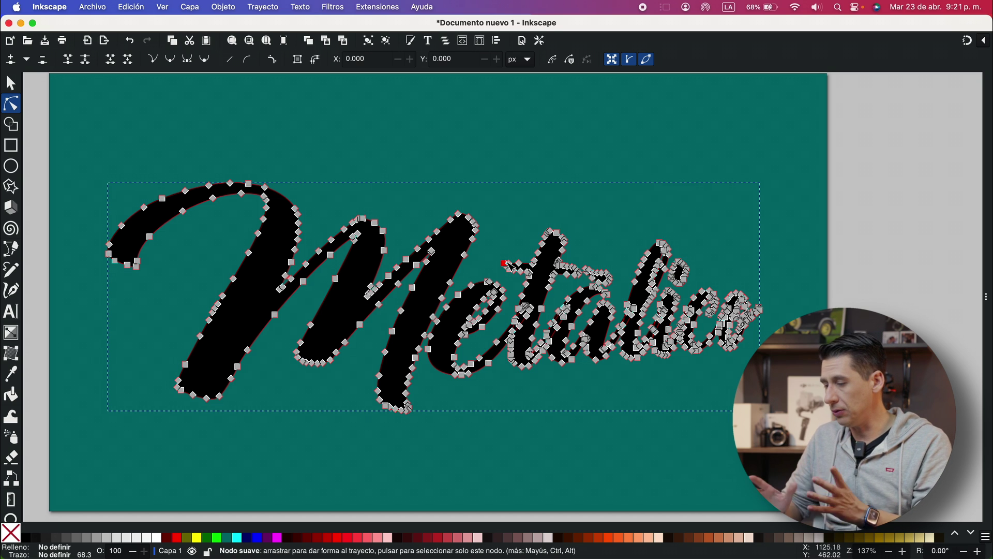
key("s")
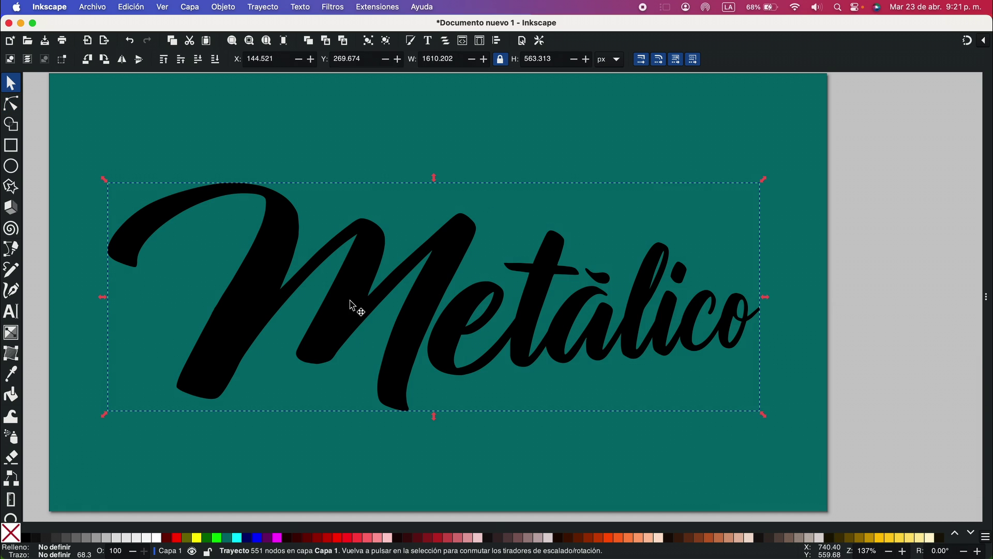
scroll(288, 316, "up", 3)
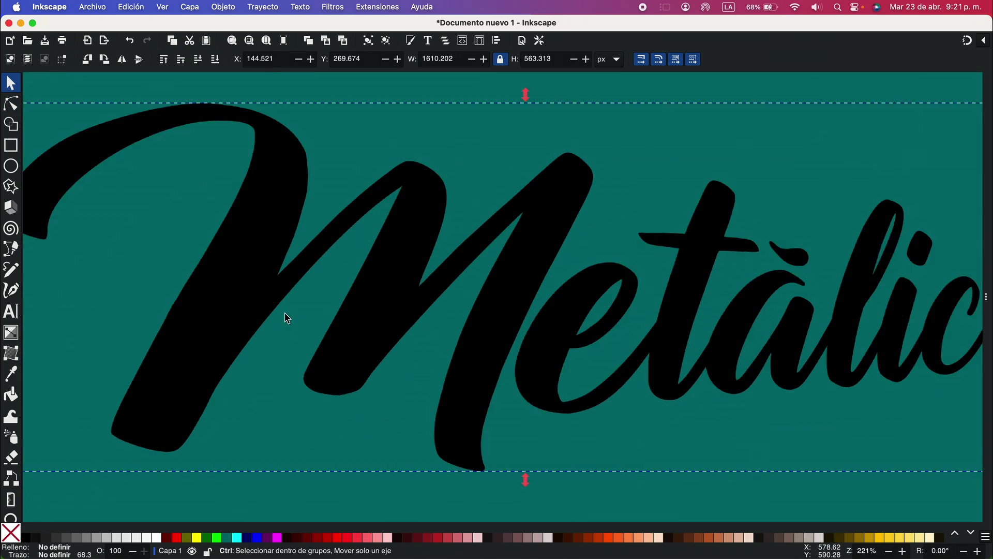
- Fill the Metálico lettering with light gray
scroll(205, 319, "up", 1)
scroll(268, 372, "down", 2)
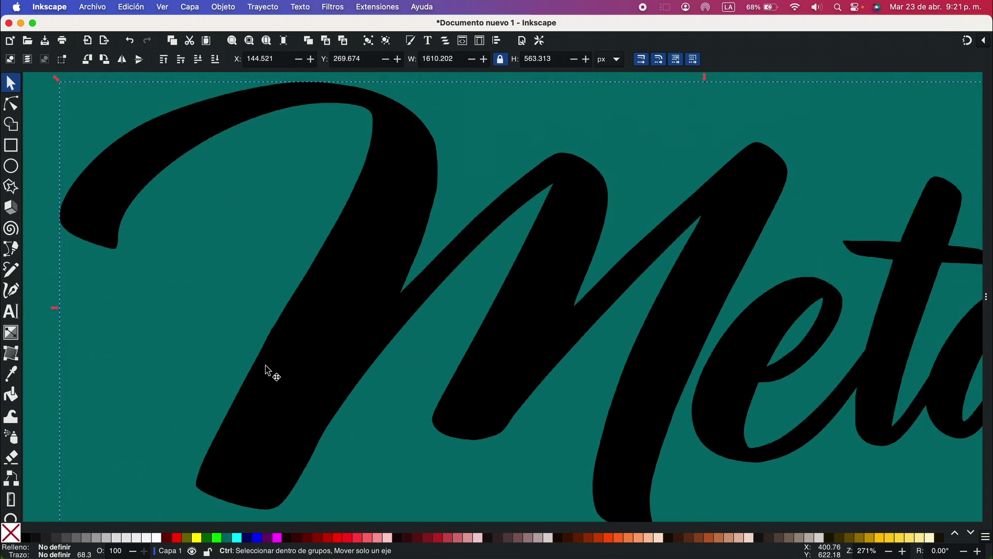
left_click(68, 537)
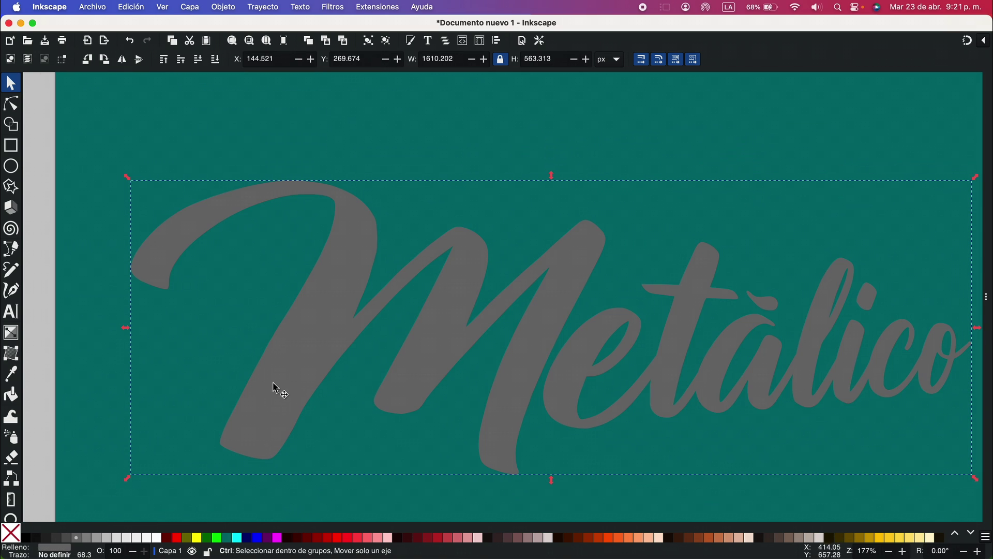
left_click(117, 537)
- Delete the surplus nodes causing the bump on the outer edge of the M's first downstroke
scroll(290, 348, "up", 3)
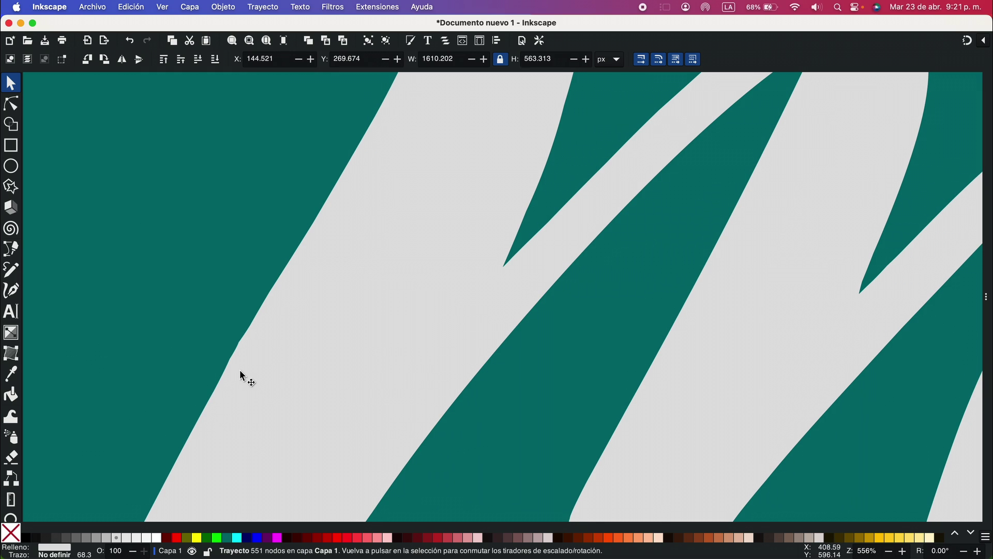
key("n")
left_click_drag(151, 243, 304, 426)
key("Delete")
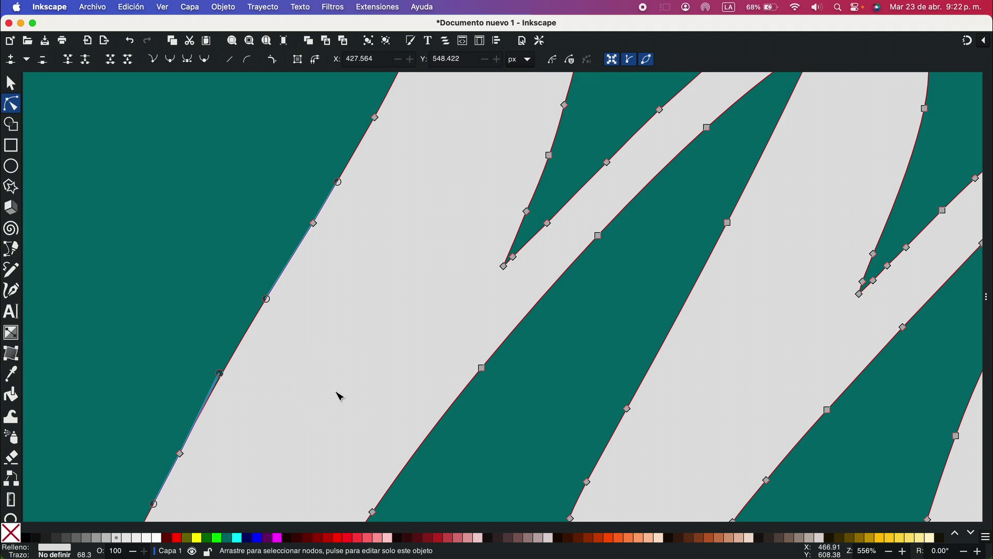
- Remove surplus nodes from the outer edge of the M's opening curl
scroll(339, 396, "down", 3)
scroll(145, 333, "up", 4)
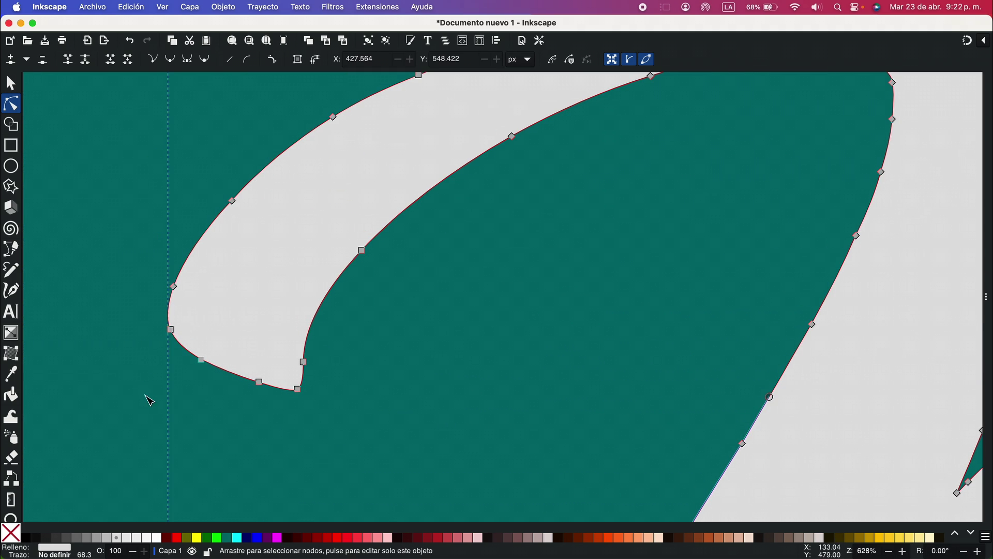
key("Escape")
left_click(302, 377)
scroll(302, 376, "up", 4)
left_click_drag(154, 231, 419, 345)
key("Delete")
key("Escape")
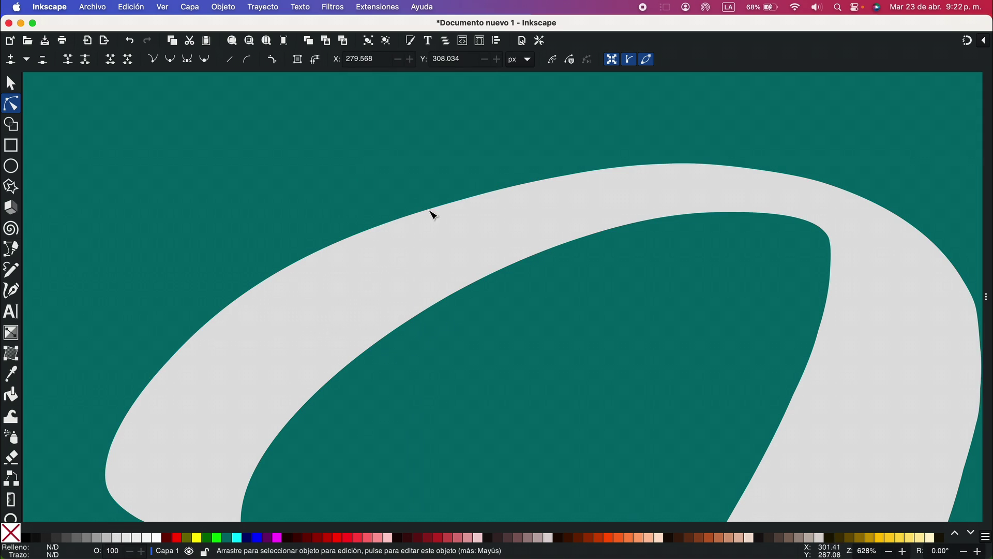
- Smooth the outer bend of the M's first arch by deleting its surplus nodes
scroll(532, 250, "right", 8)
left_click(562, 283)
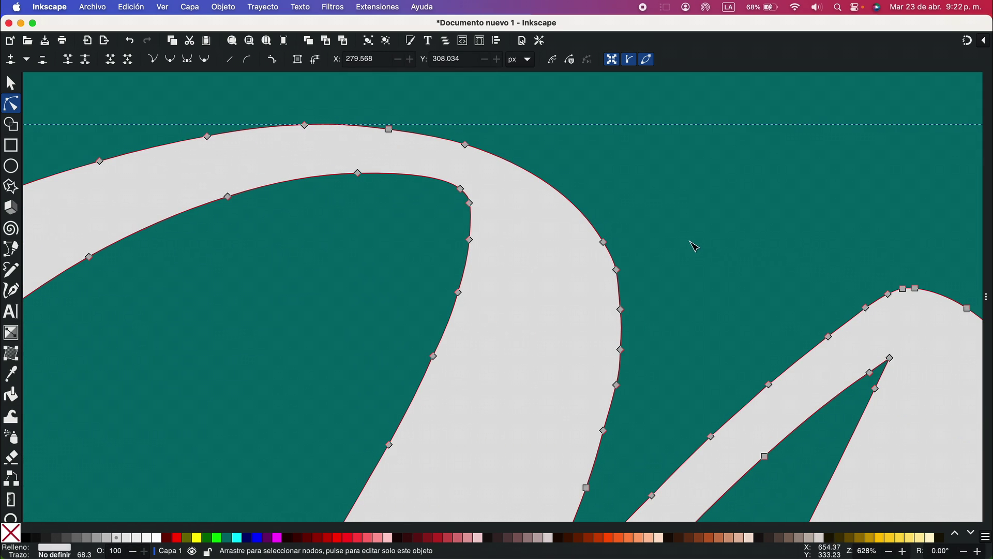
left_click_drag(688, 239, 592, 427)
key("Delete")
left_click(650, 314)
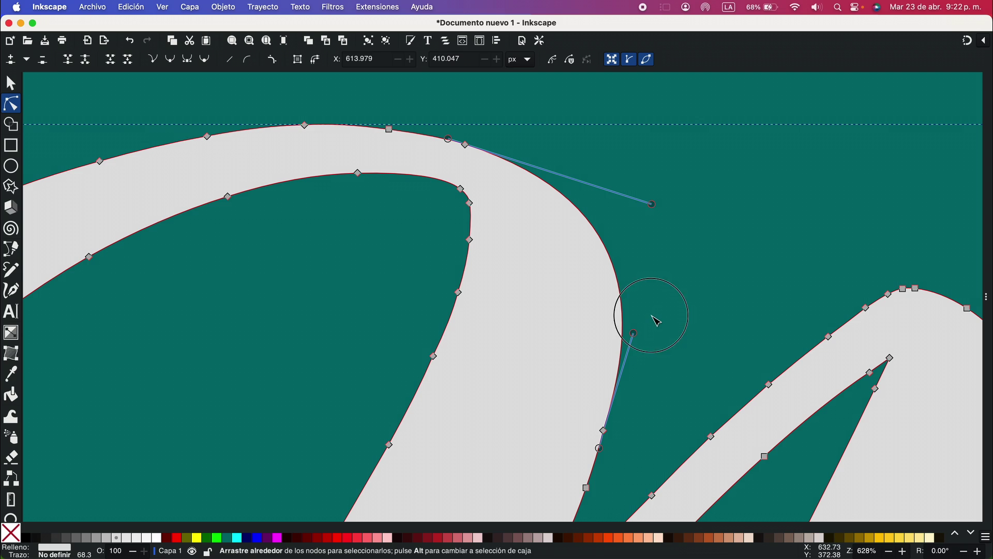
scroll(650, 314, "down", 2)
scroll(650, 314, "right", 3)
scroll(650, 314, "up", 2)
left_click(516, 250)
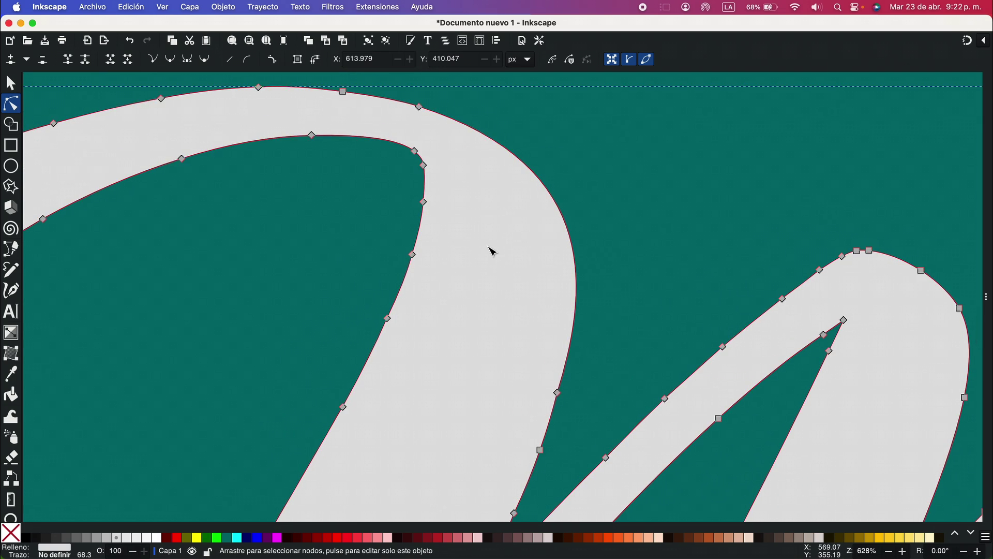
- Delete the node forming a kink at the lower end of the M's middle leg
scroll(492, 250, "right", 5)
scroll(492, 250, "down", 3)
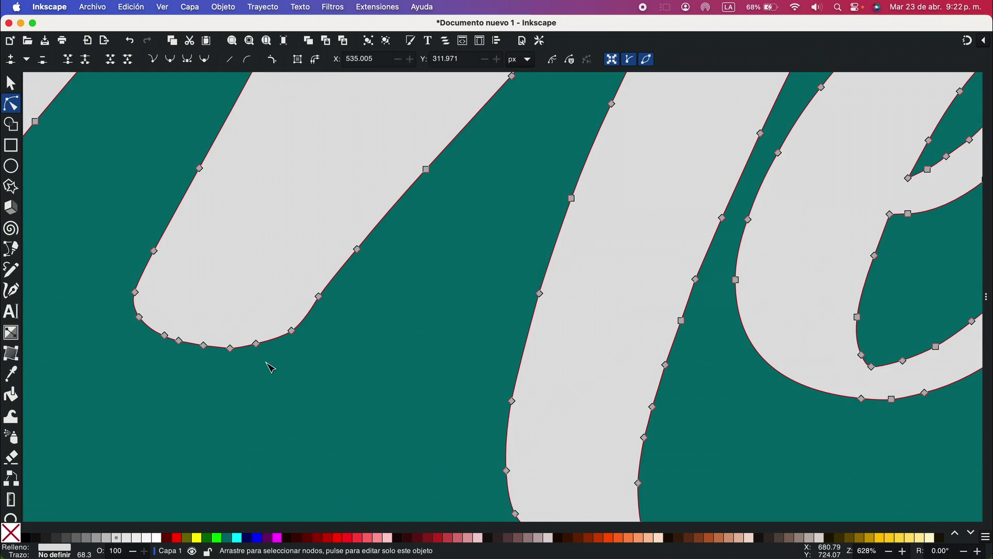
left_click(319, 296)
key("Delete")
left_click(355, 328)
- Remove surplus nodes around the final o's exit stroke and its lower junction
scroll(649, 261, "up", 8)
left_click(650, 262)
scroll(639, 281, "down", 3)
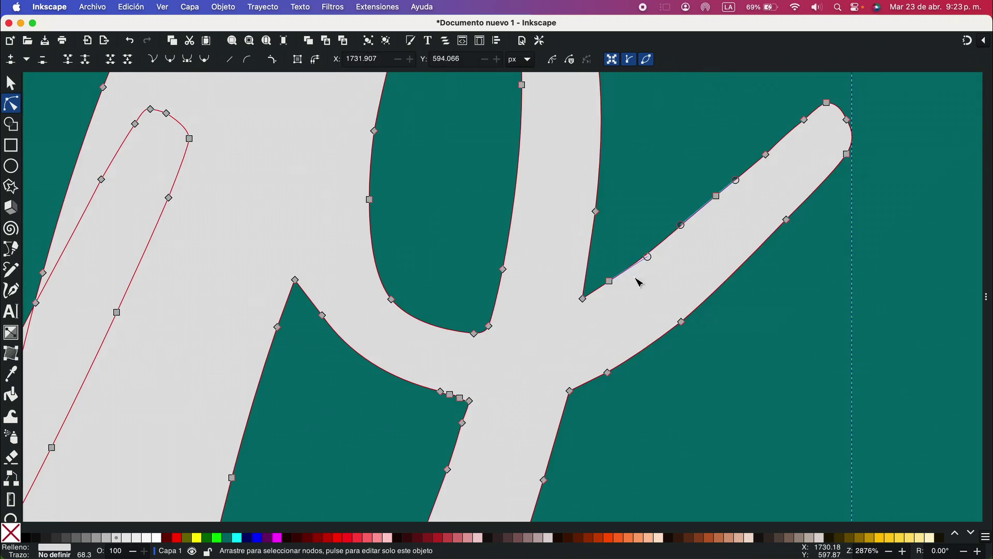
left_click_drag(432, 383, 465, 411)
key("Delete")
left_click(569, 444)
- Show the lettering's path nodes around the uneven notch in the lower part of the à
scroll(499, 414, "down", 5)
scroll(599, 281, "left", 8)
scroll(598, 281, "up", 3)
scroll(335, 408, "down", 5)
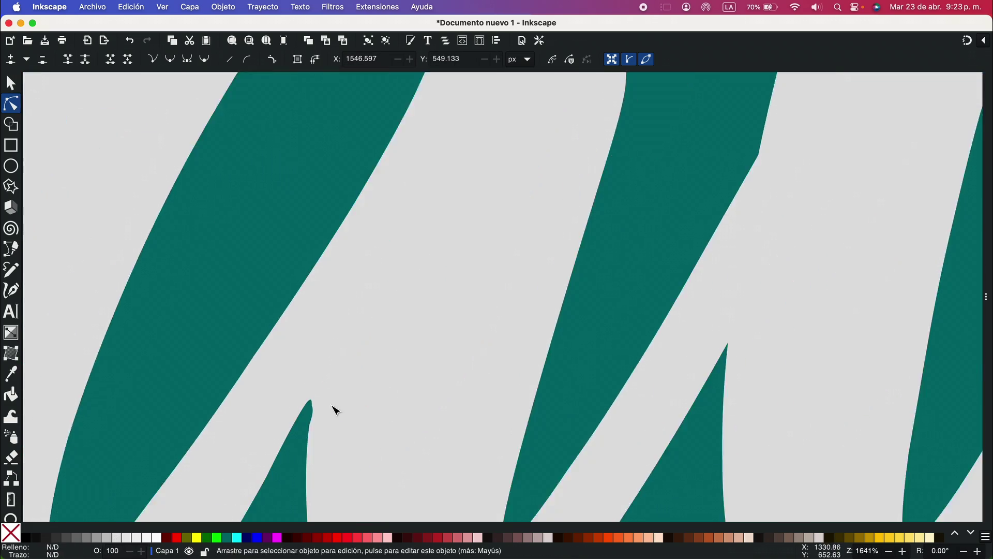
scroll(334, 408, "up", 4)
left_click(321, 376)
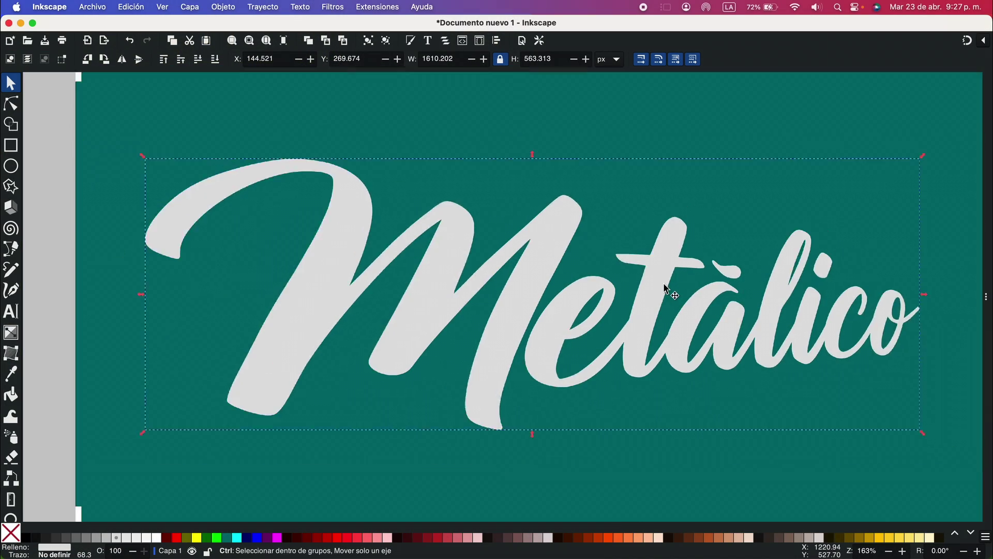
- Generate a long shadow (Sombra larga) from the lettering with length 35 and angle 180, and close the extension
left_click(374, 7)
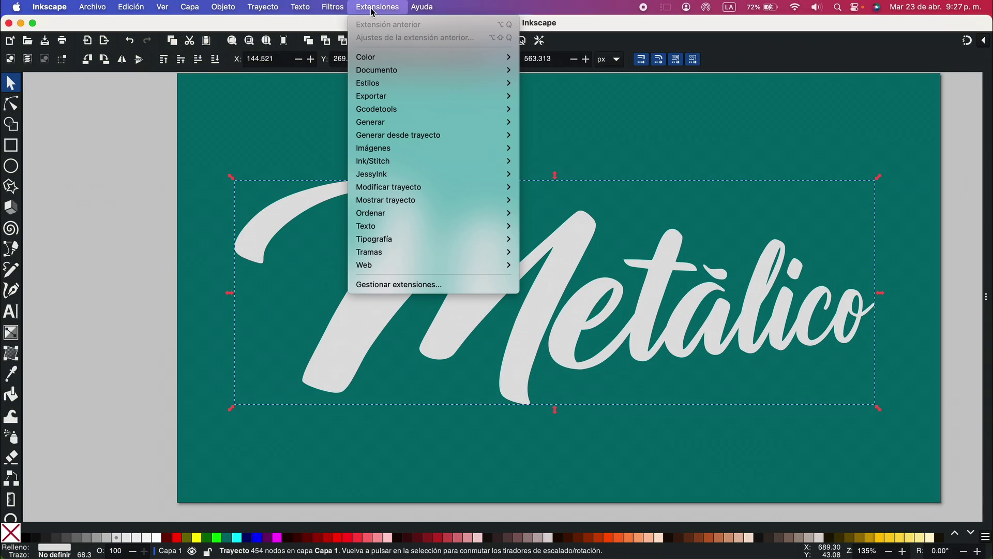
mouse_move(399, 135)
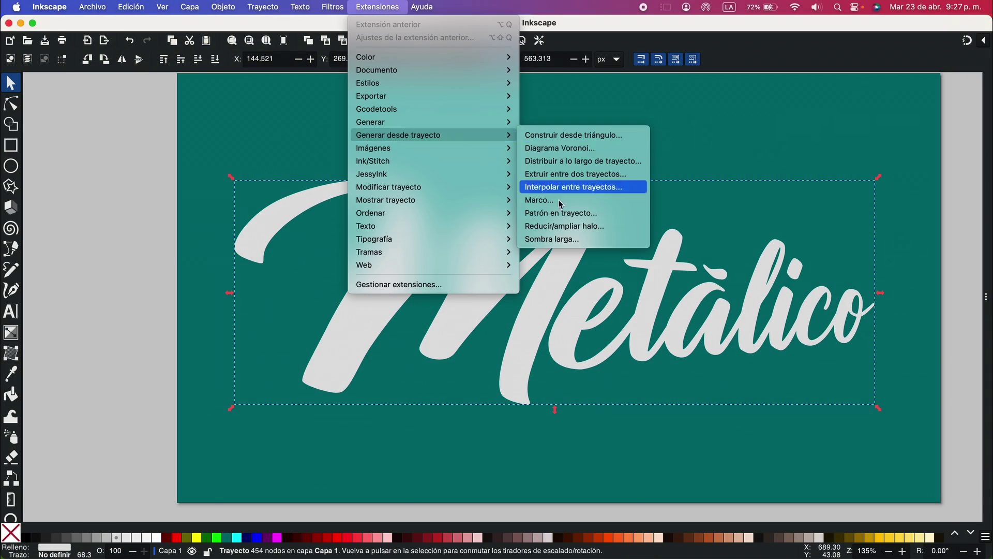
left_click(566, 242)
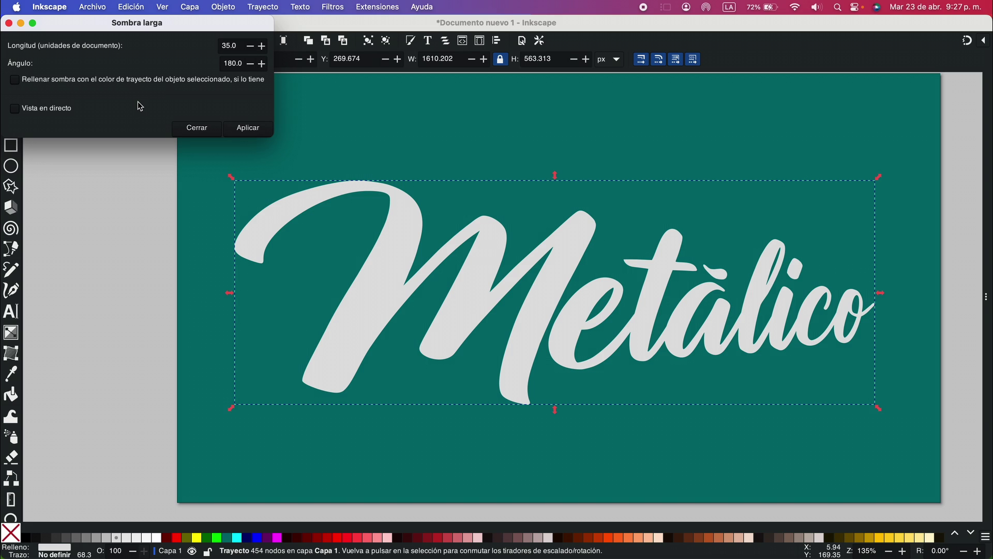
left_click(248, 128)
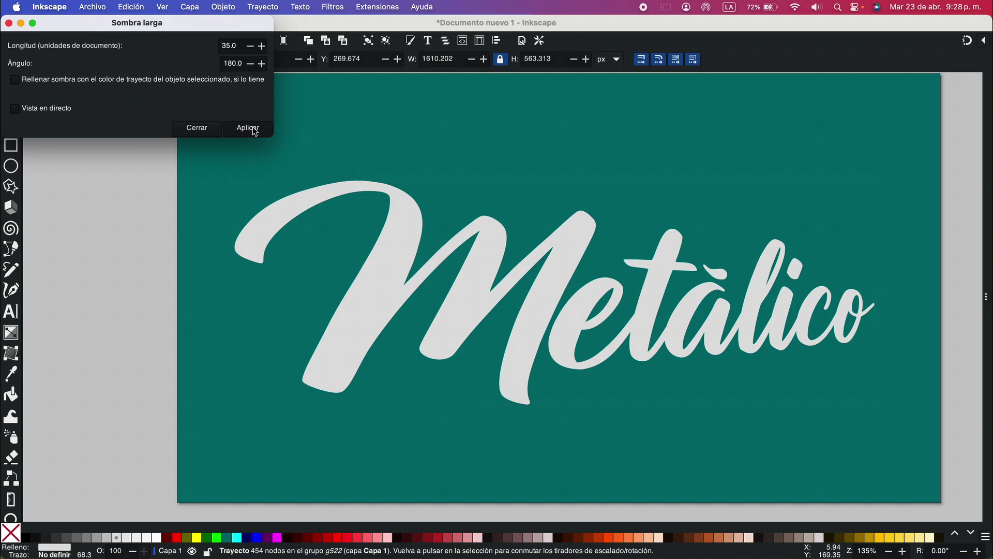
left_click(9, 24)
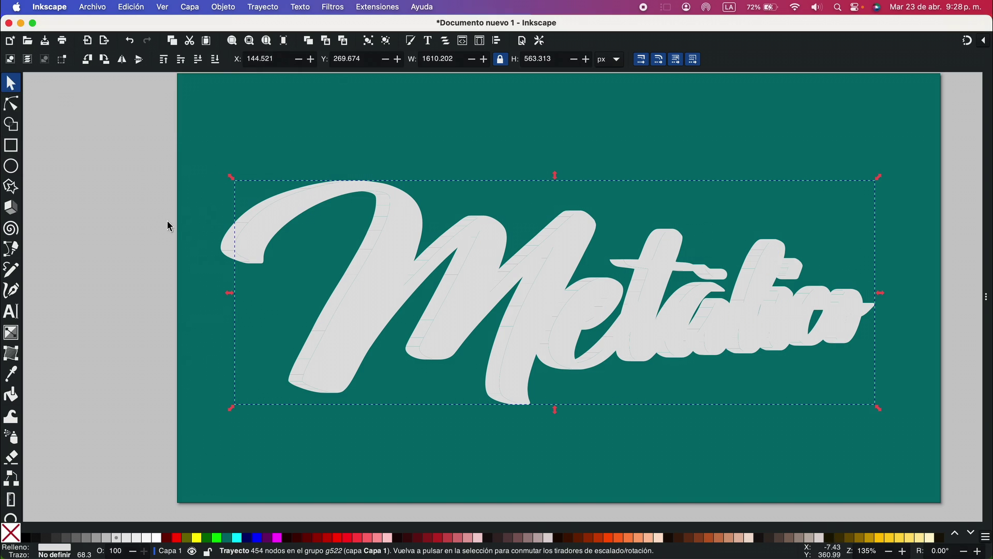
- Ungroup the lettering from its long shadow
left_click(383, 276)
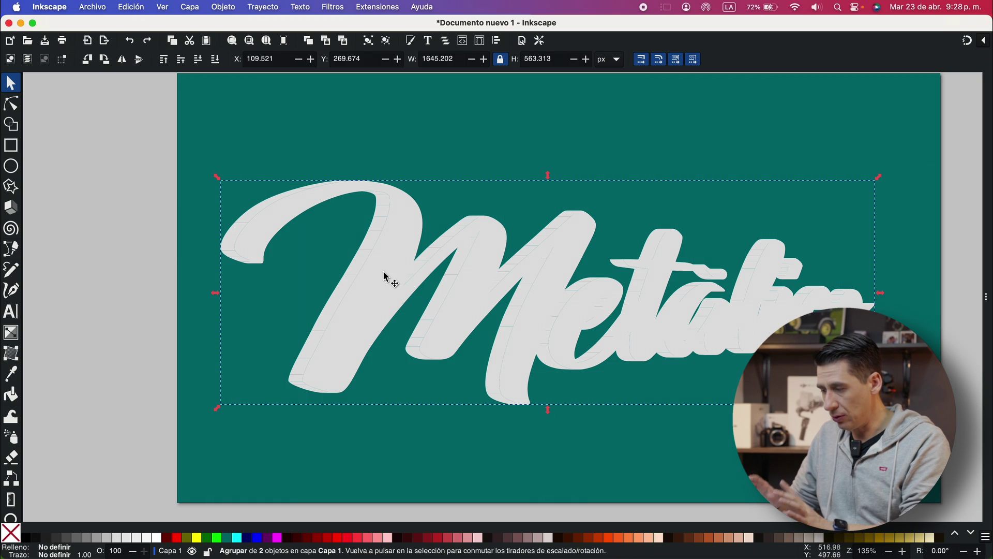
key("shift+super+g")
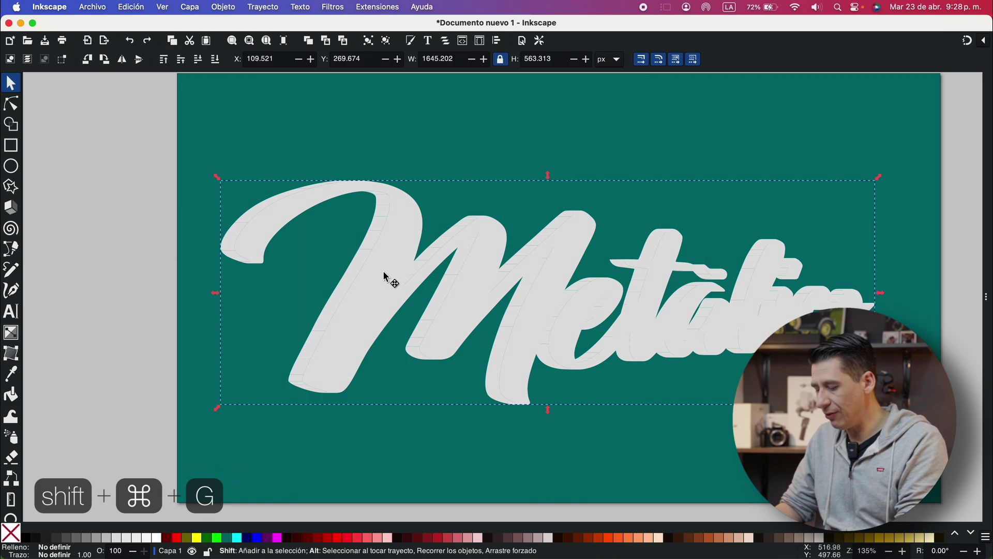
left_click(134, 279)
- Move the front lettering straight down below the shadow to Y 849.674 px
left_click(378, 301)
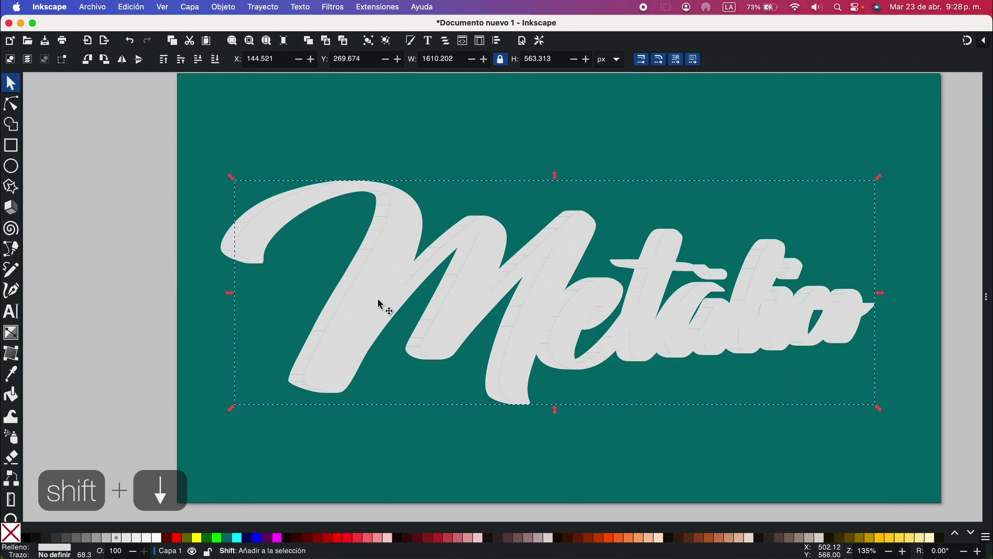
key("shift+Down")
key("shift+Down")
key("shift+Down")
key("shift+Down")
key("shift+Down")
key("shift+Down")
key("shift+Down")
key("shift+Down")
key("shift+Down")
key("shift+Down")
key("shift+Down")
key("shift+Down")
key("shift+Down")
key("shift+Down")
key("shift+Down")
key("shift+Down")
key("shift+Down")
key("shift+Down")
key("shift+Down")
key("shift+Down")
key("shift+Down")
key("shift+Down")
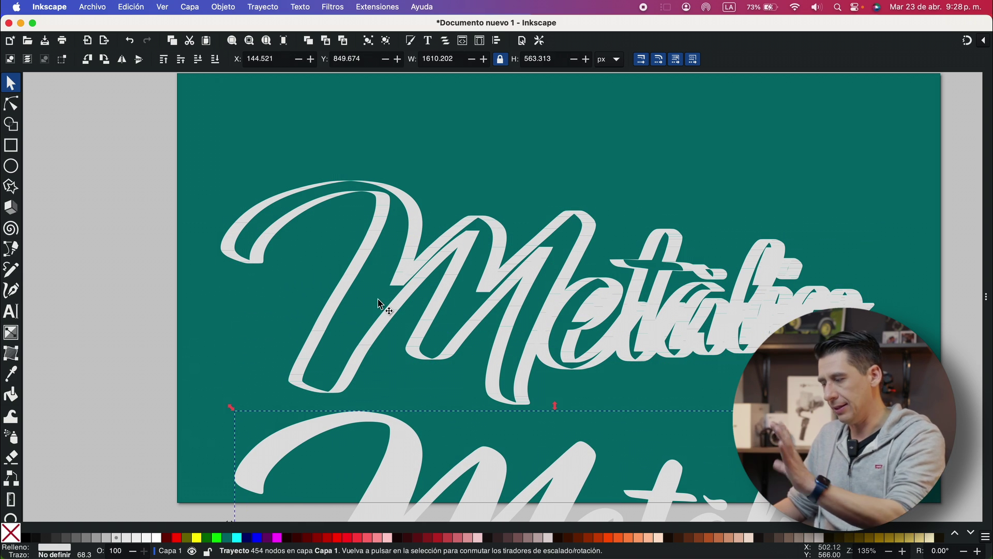
- Ungroup the shadow into its separate path pieces and clear the selection
scroll(397, 255, "up", 3)
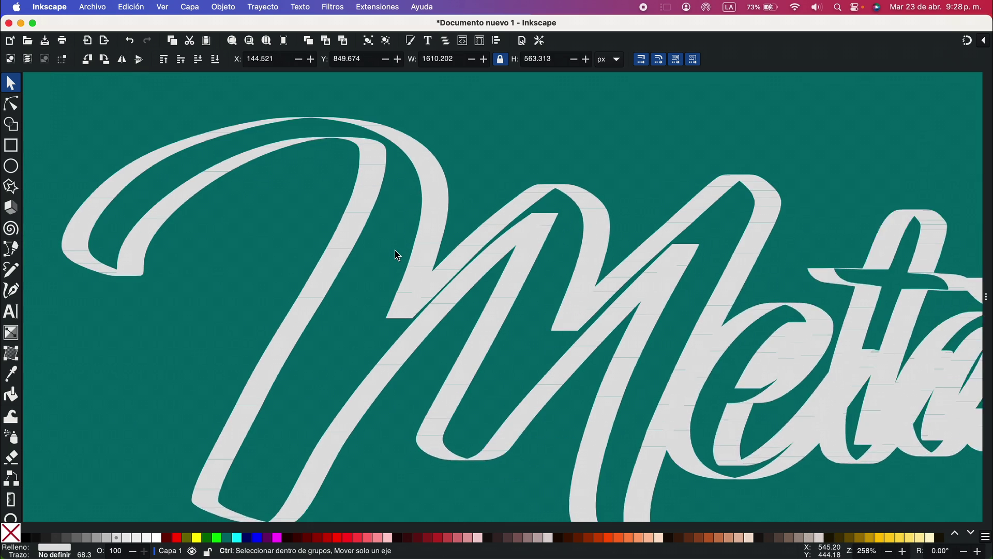
scroll(342, 250, "left", 3)
scroll(342, 250, "up", 1)
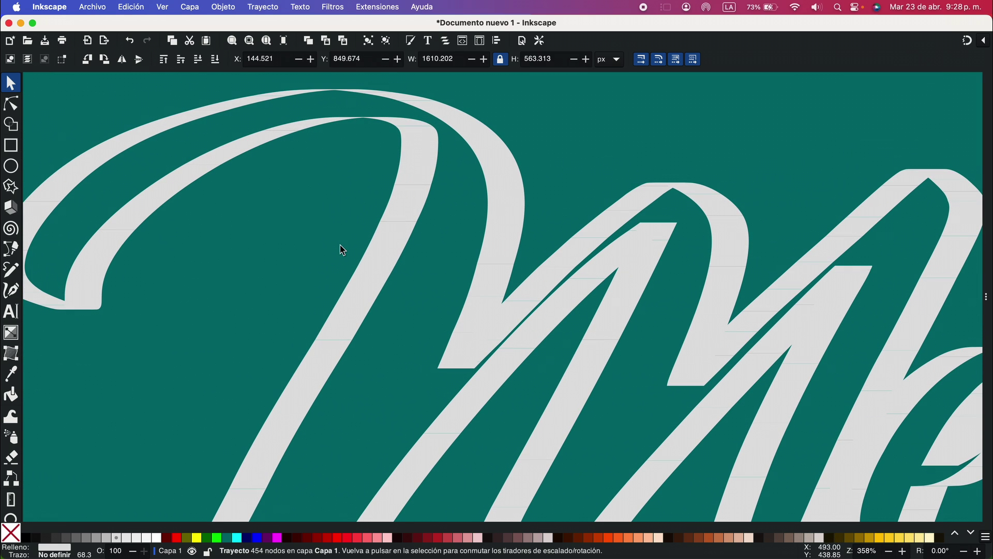
left_click(385, 246)
scroll(381, 250, "down", 5)
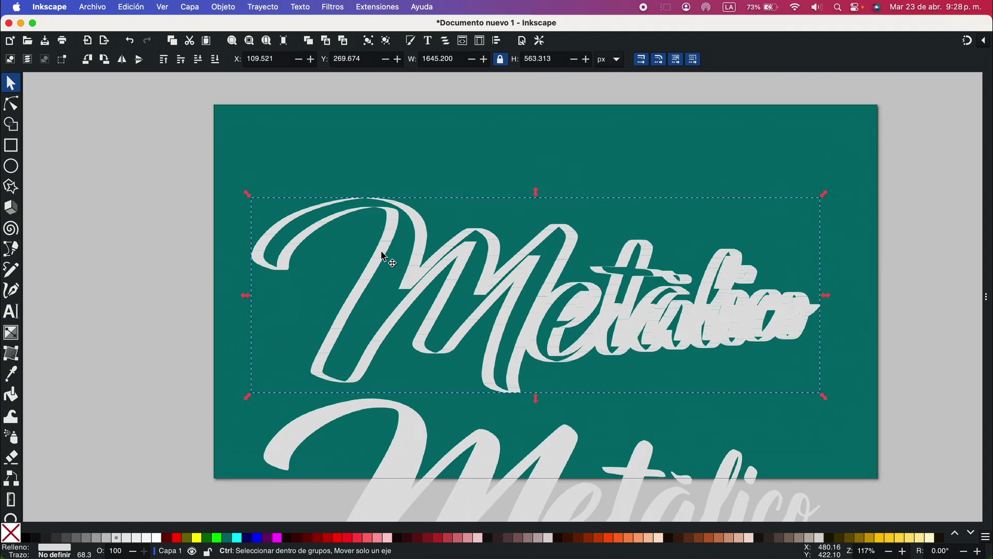
right_click(384, 256)
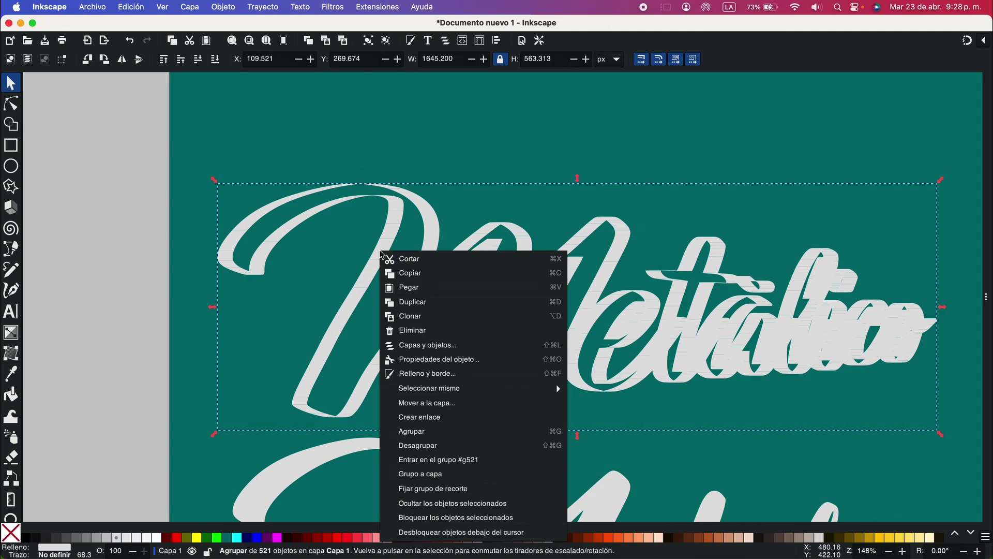
left_click(435, 447)
left_click(112, 292)
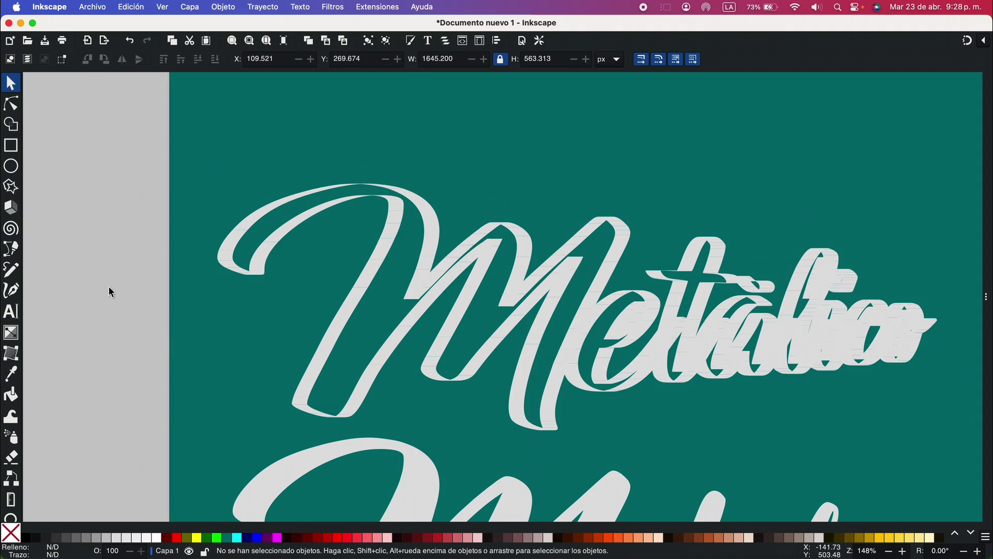
left_click_drag(390, 255, 326, 255)
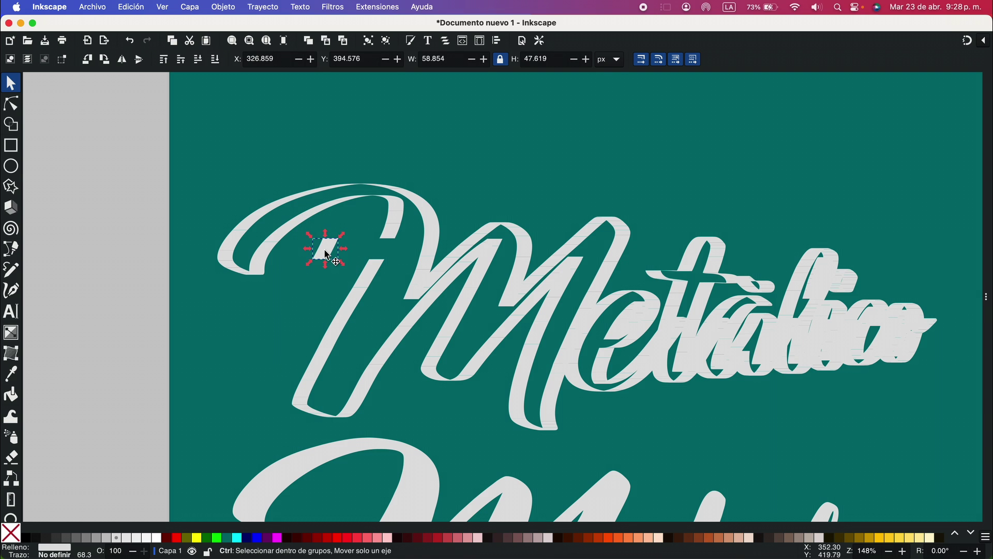
scroll(326, 255, "up", 4)
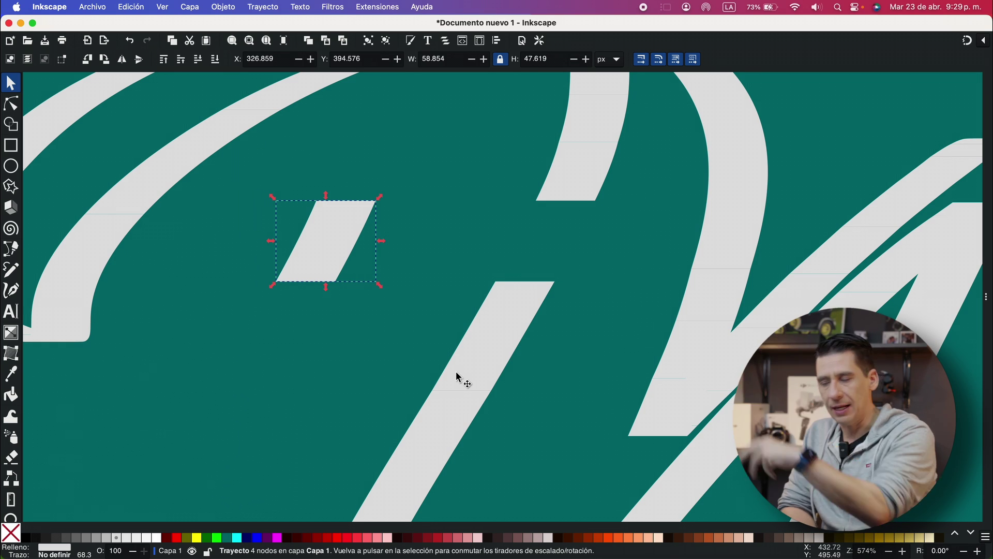
key("ctrl+z")
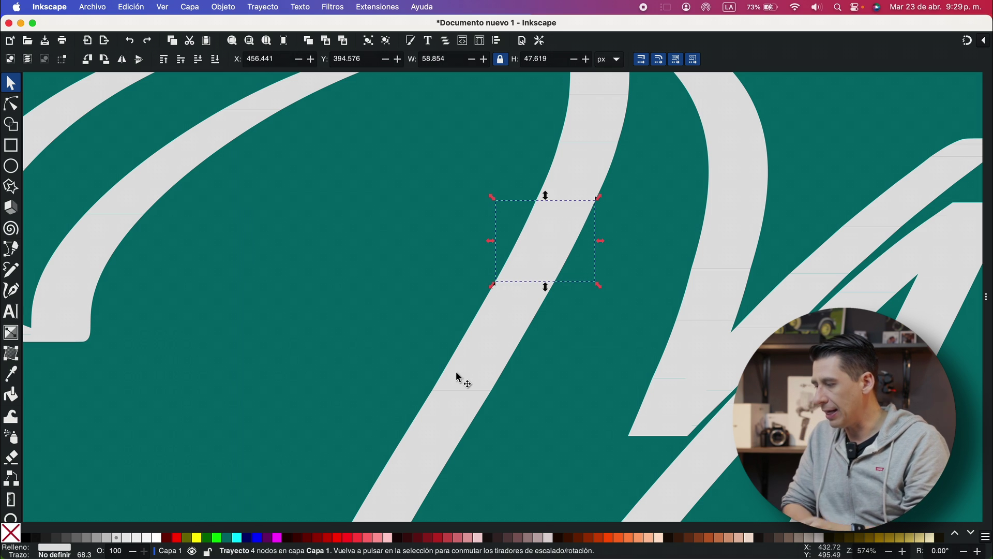
- Select all the shadow pieces together, fill them with medium gray and deselect them
scroll(456, 372, "down", 2)
left_click(435, 331)
scroll(435, 329, "down", 3)
scroll(434, 329, "right", 3)
scroll(435, 328, "down", 2)
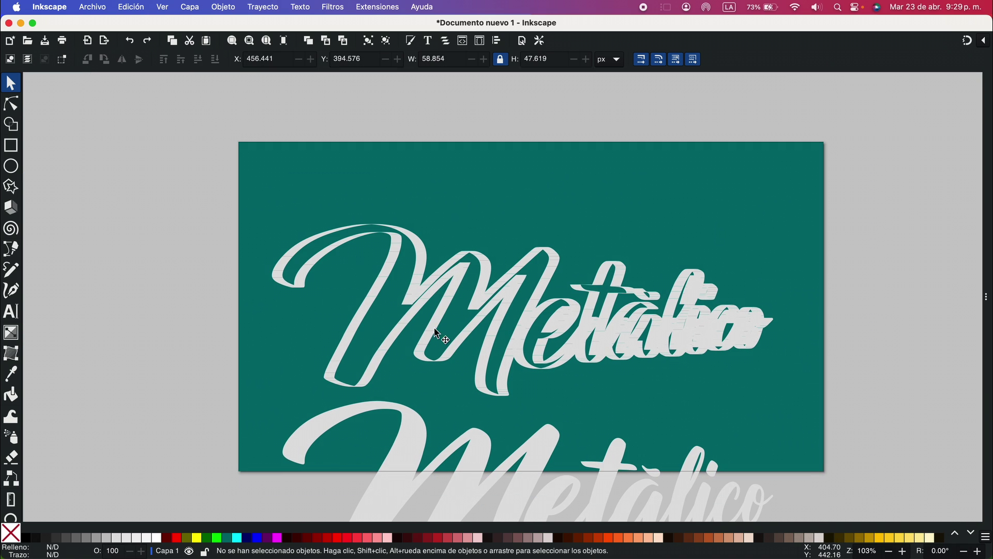
left_click_drag(201, 190, 794, 407)
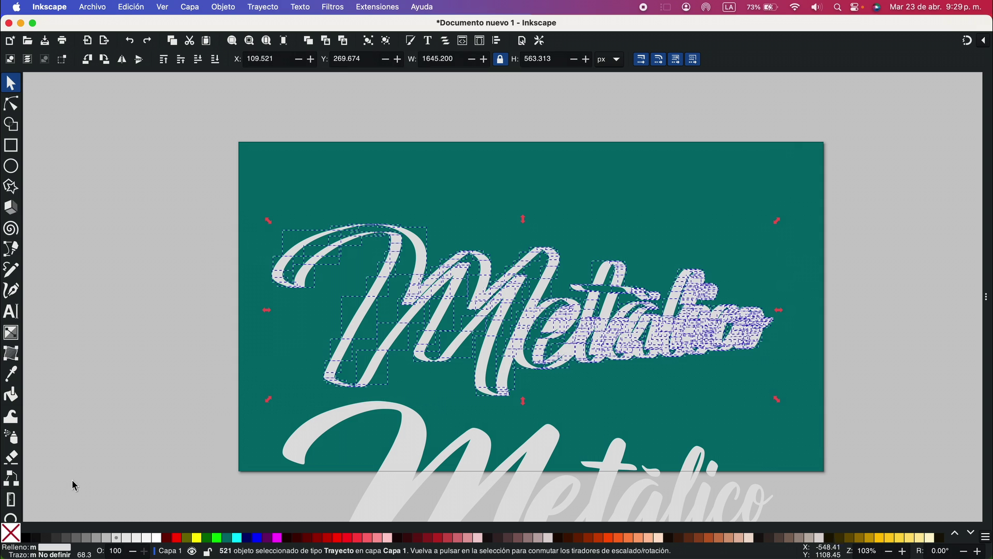
left_click(95, 537)
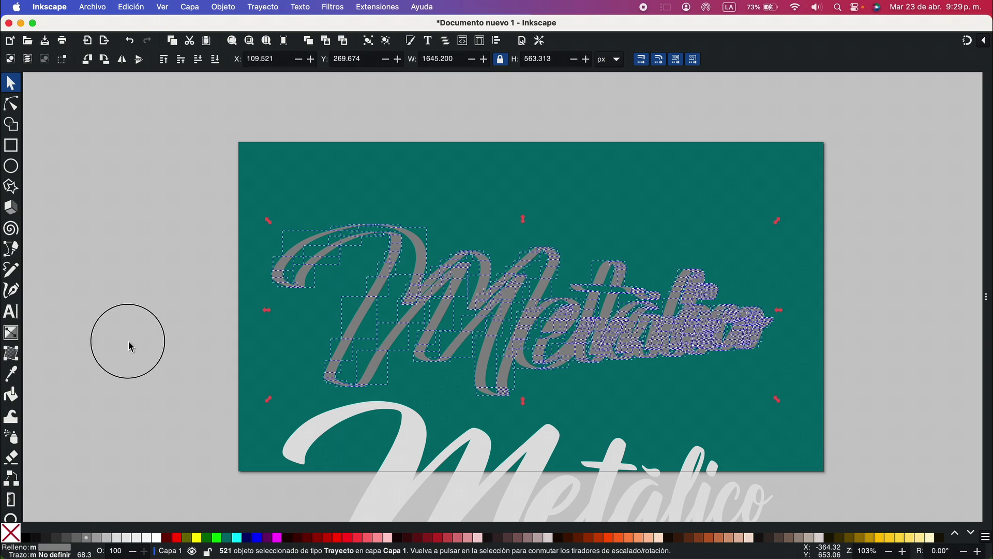
left_click(129, 341)
scroll(365, 436, "up", 5)
scroll(364, 436, "down", 3)
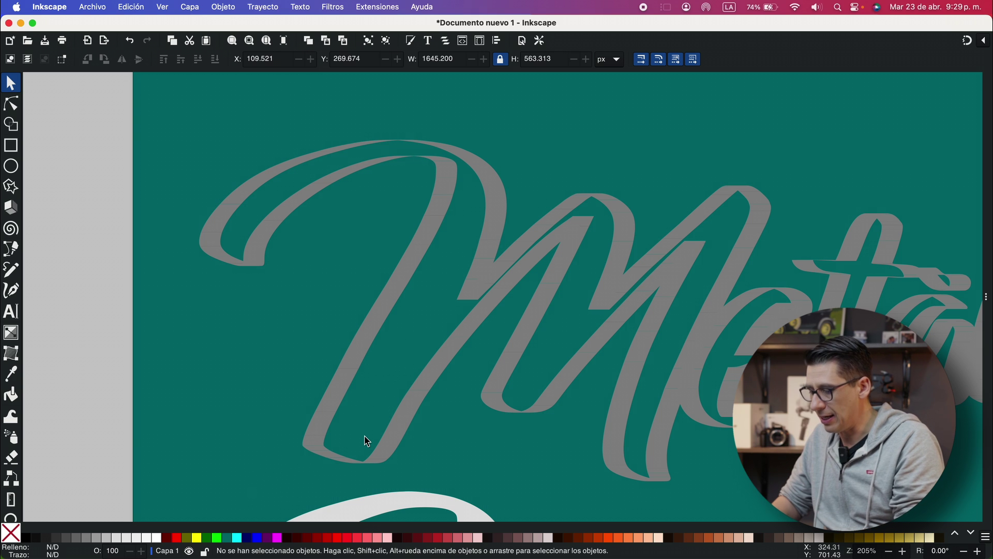
- Move the front lettering straight back up over its gray shadow to Y 269.674 px
scroll(365, 440, "down", 2)
left_click(337, 481)
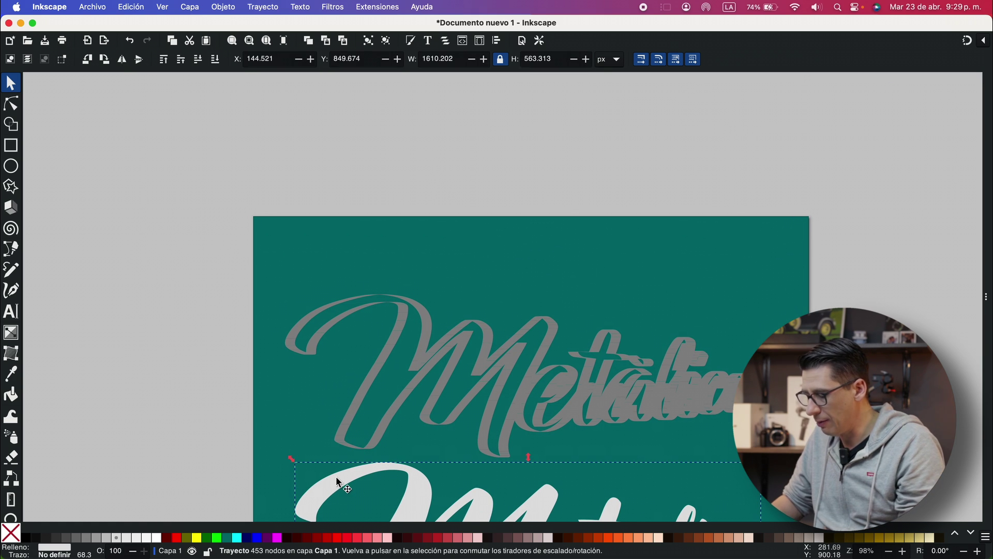
key("shift+Up")
key("shift+Up")
key("shift+Up")
key("shift+Up")
key("shift+Up")
key("shift+Up")
key("shift+Up")
key("shift+Up")
key("shift+Up")
key("shift+Up")
key("shift+Up")
key("shift+Up")
key("shift+Up")
key("shift+Up")
key("shift+Up")
key("shift+Up")
key("shift+Up")
key("shift+Up")
key("shift+Up")
key("shift+Up")
- Select the six outer shadow pieces along the M's starting curl, unite them into one path and deselect it
scroll(308, 348, "up", 6)
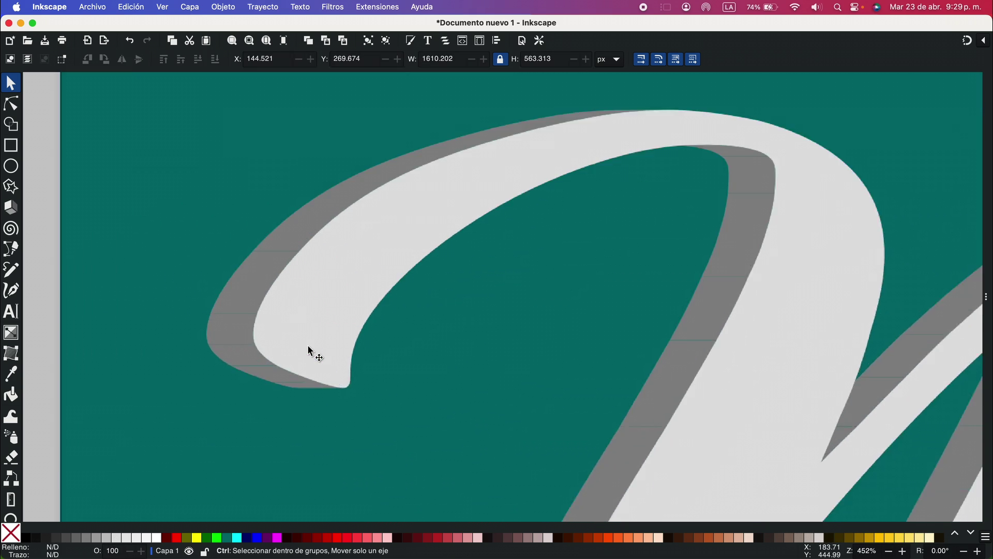
left_click(204, 368)
left_click(181, 325)
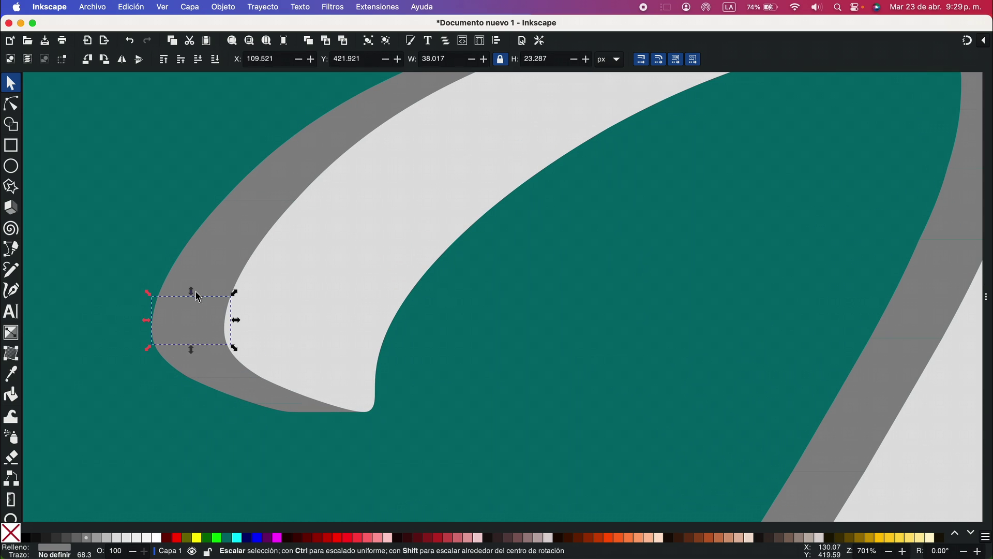
left_click(299, 414, "shift")
left_click(228, 250, "shift")
left_click(286, 192, "shift")
scroll(286, 193, "up", 5)
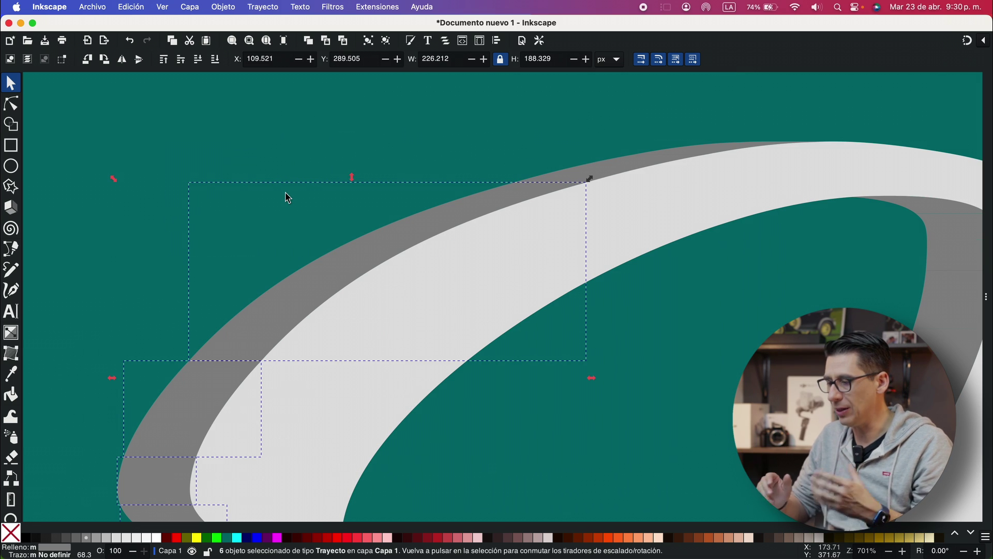
scroll(288, 198, "down", 4)
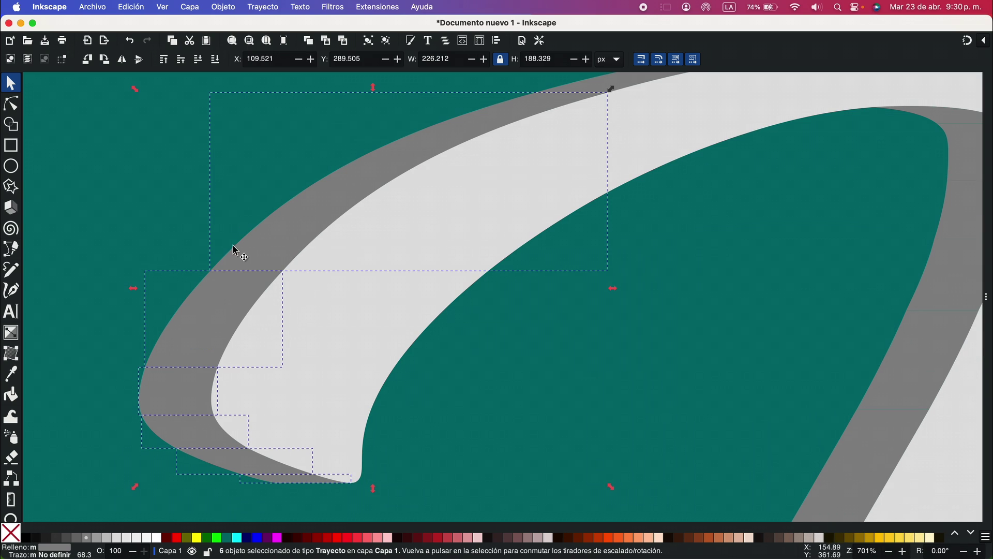
left_click(263, 10)
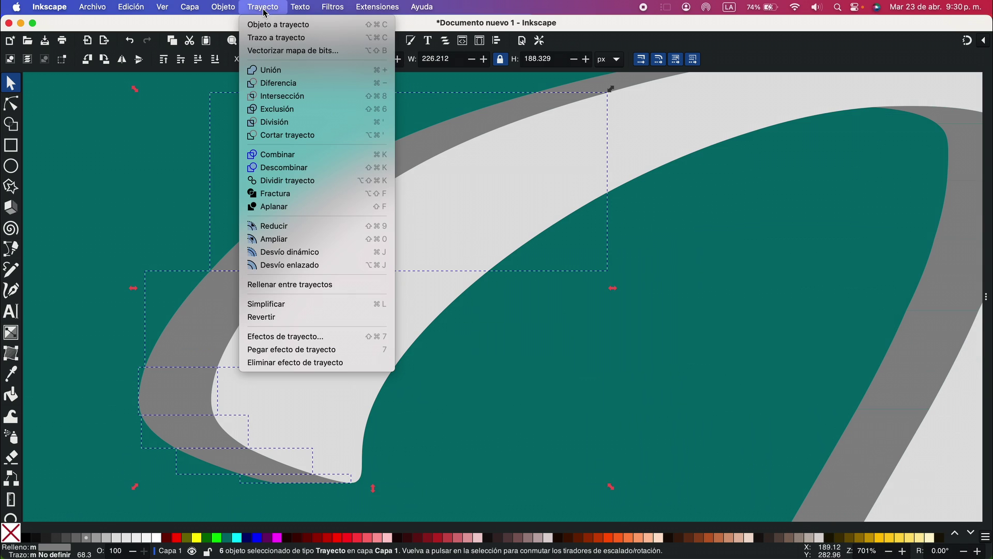
left_click(273, 72)
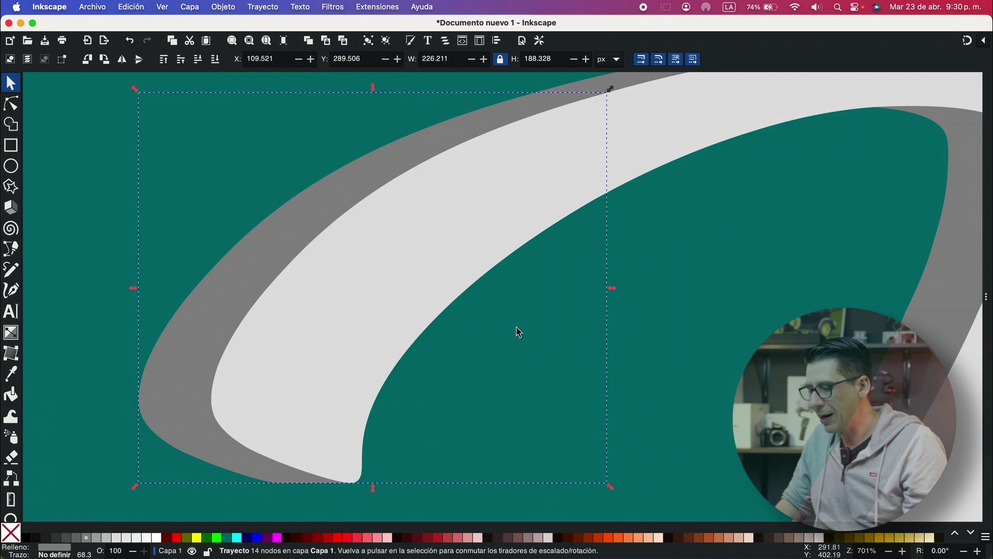
key("Escape")
- Unite the curl's merged shadow path with the two remaining outer pieces at the top of the M's arch
scroll(518, 344, "up", 2)
scroll(518, 343, "down", 3)
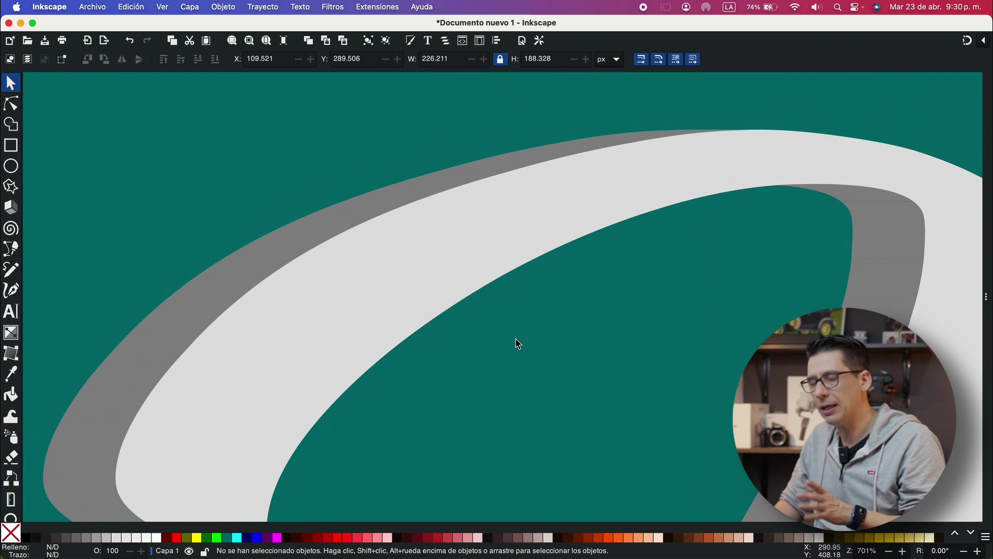
scroll(518, 344, "up", 5)
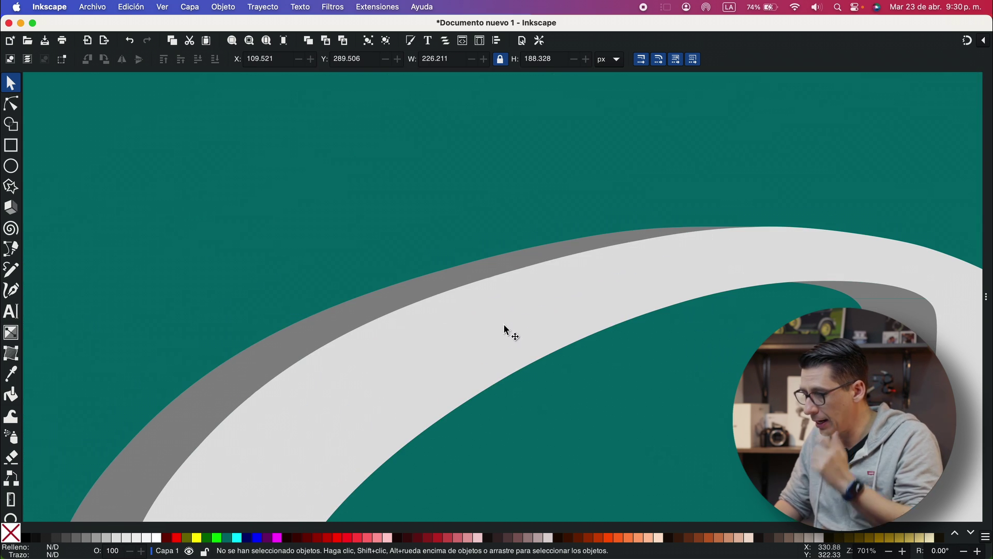
left_click(250, 395)
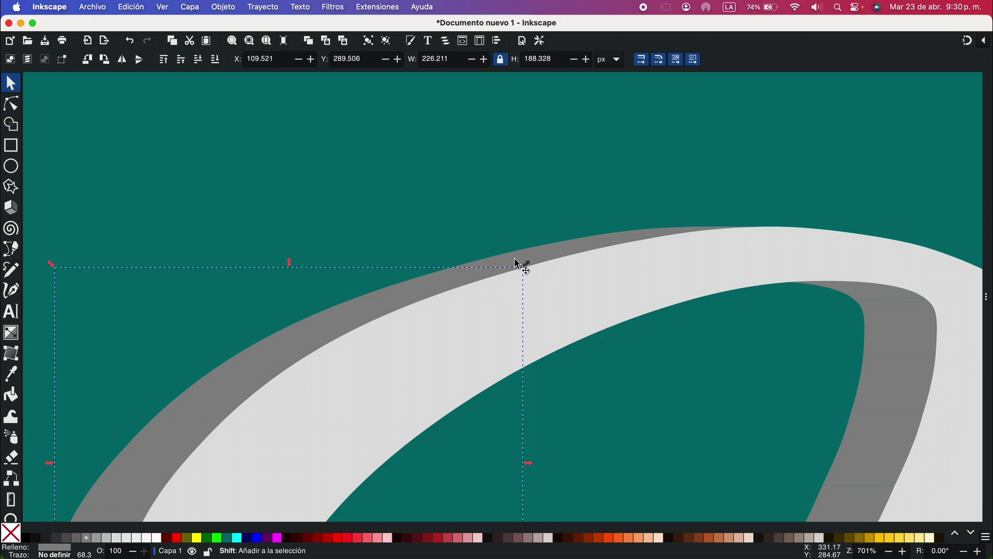
left_click(627, 236, "shift")
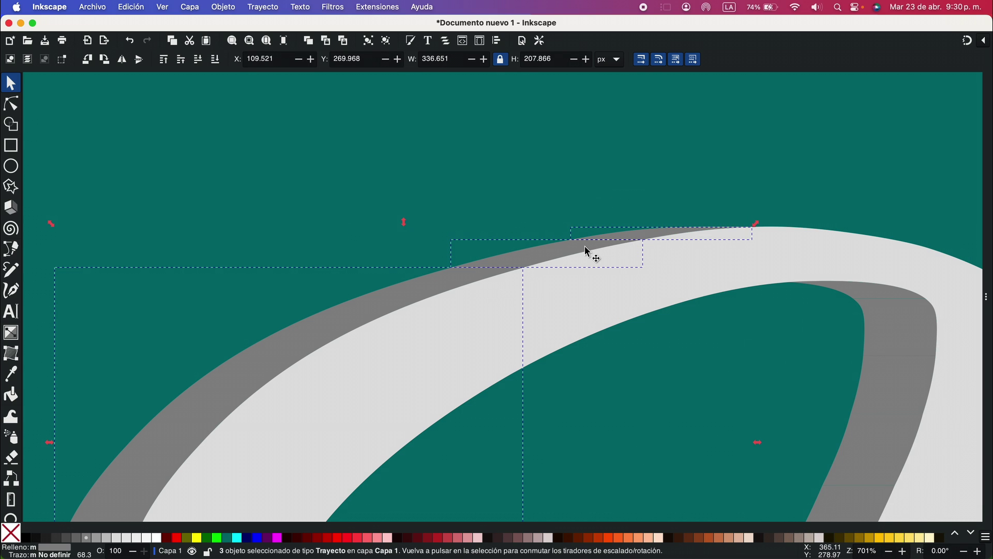
key("super+plus")
key("ctrl+plus")
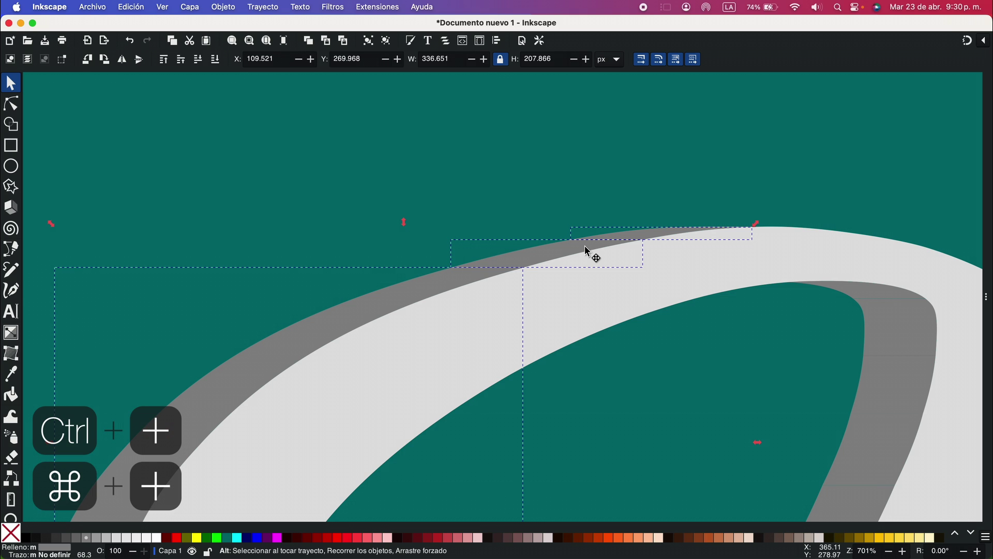
key("ctrl+plus")
- Select the six shadow pieces around the foot of the M's first stem with a touch path and unite them
scroll(584, 245, "down", 5)
scroll(585, 245, "down", 1)
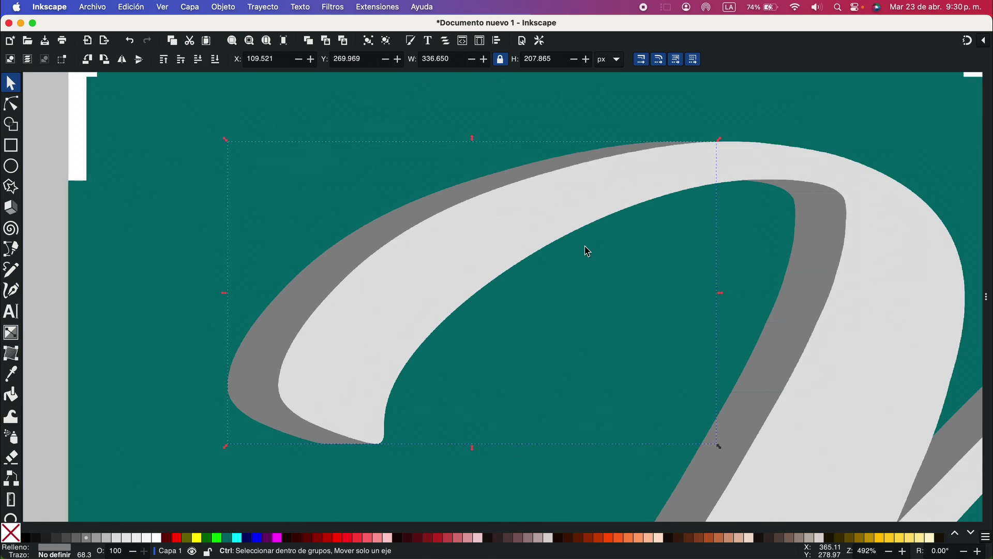
scroll(588, 251, "down", 10)
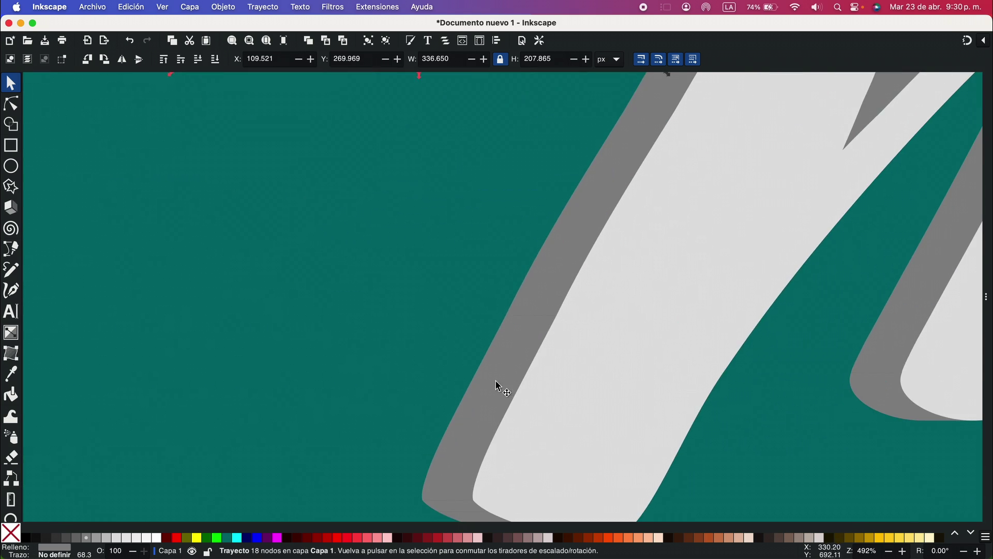
scroll(480, 355, "down", 5)
scroll(461, 405, "up", 5)
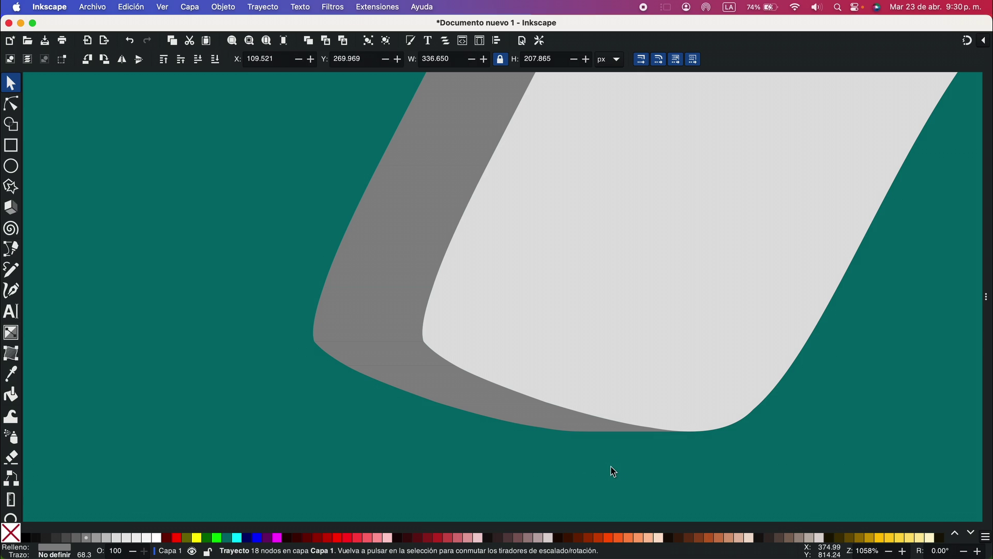
key("alt")
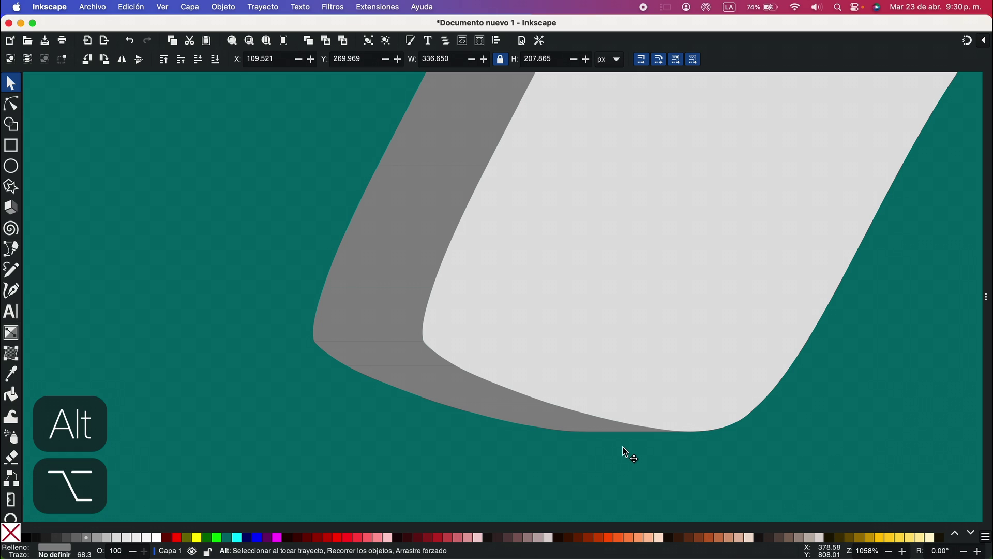
left_click_drag(623, 444, 405, 371)
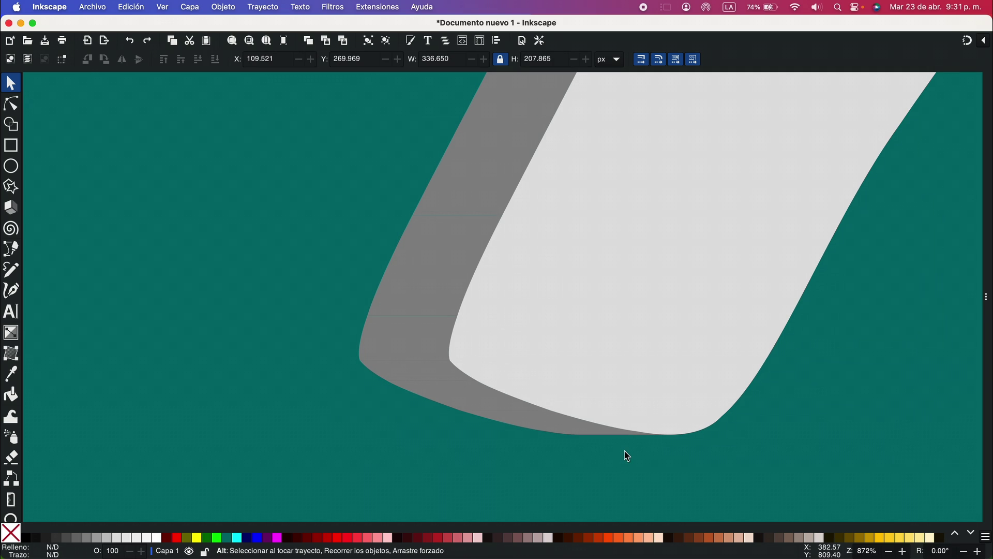
left_click_drag(625, 451, 563, 437)
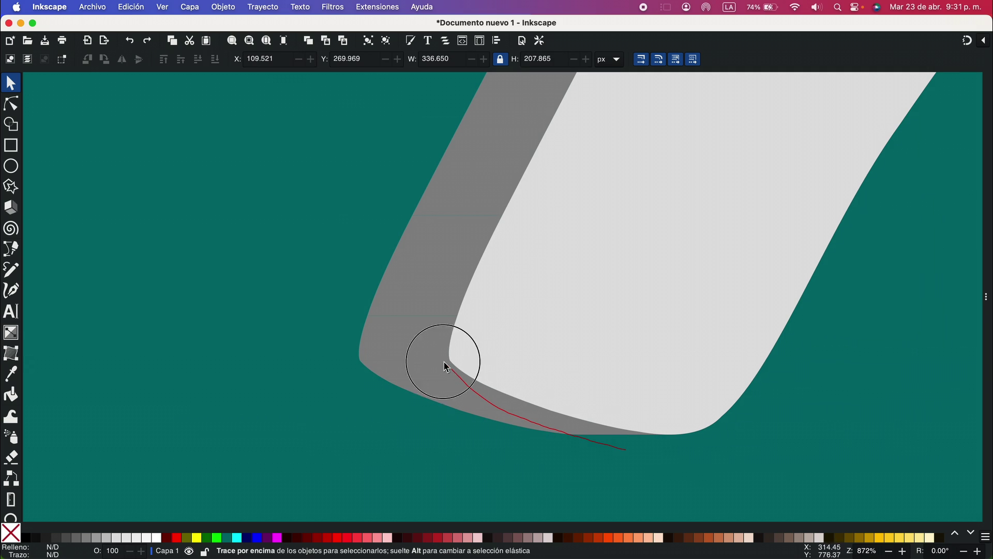
left_click_drag(426, 309, 428, 309)
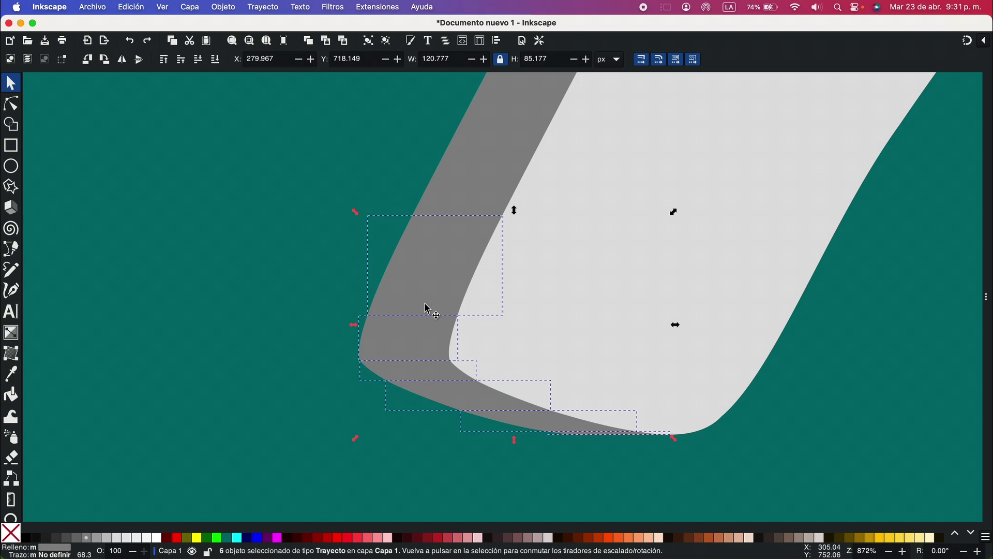
key("super+plus")
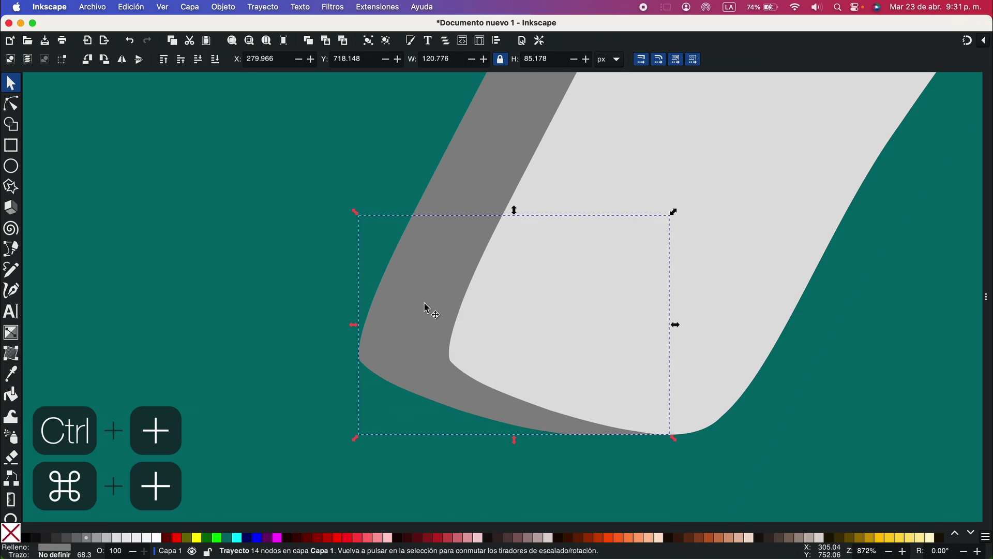
- Select the united foot shadow together with the shadow pieces above it along the M's first stem using a touch path
scroll(424, 303, "up", 5)
left_click(335, 397)
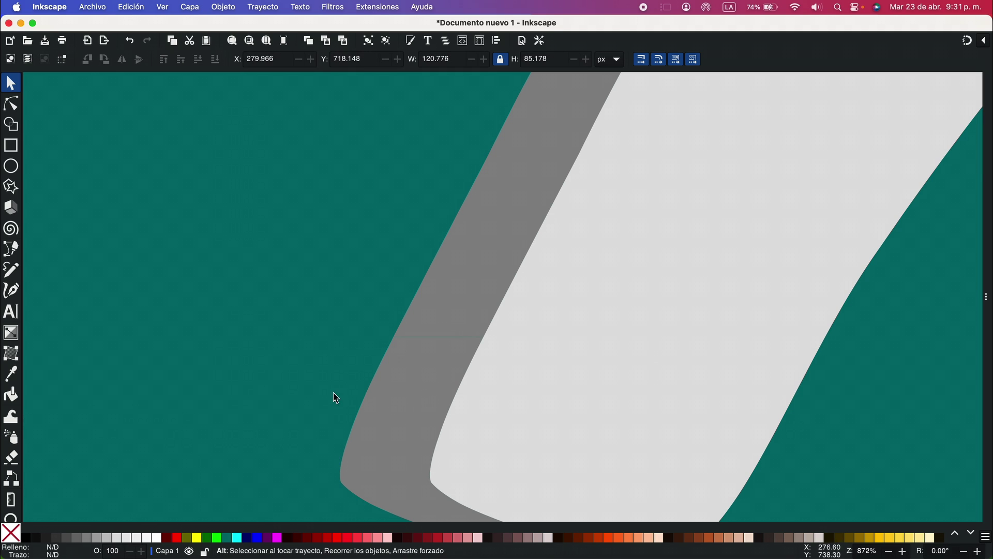
mouse_move(337, 403)
left_mouse_down()
mouse_move(481, 243)
mouse_move(534, 141)
left_mouse_up()
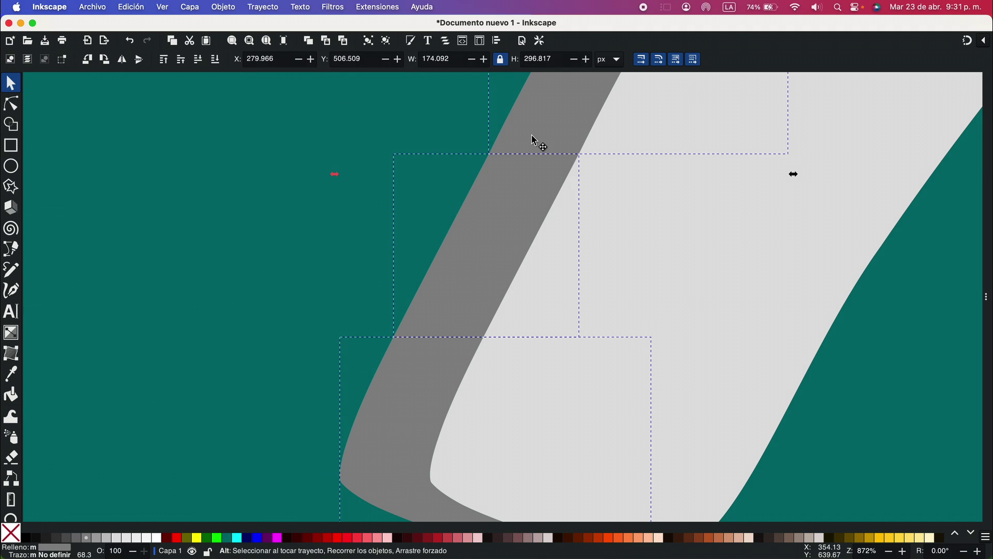
scroll(534, 142, "down", 2)
scroll(534, 141, "up", 5)
scroll(534, 141, "right", 3)
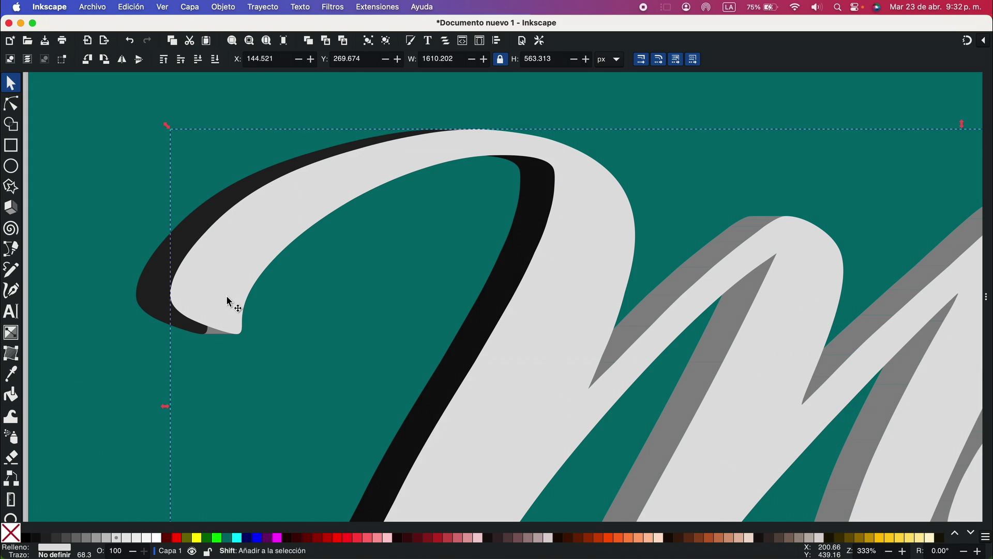
- Move the front lettering straight down to Y 469.674 px to uncover the shadow pieces behind the M
key("shift+Down")
key("shift+Down")
key("shift+Down")
key("shift+Down")
key("shift+Down")
key("shift+Down")
key("shift+Down")
key("shift+Down")
key("shift+Down")
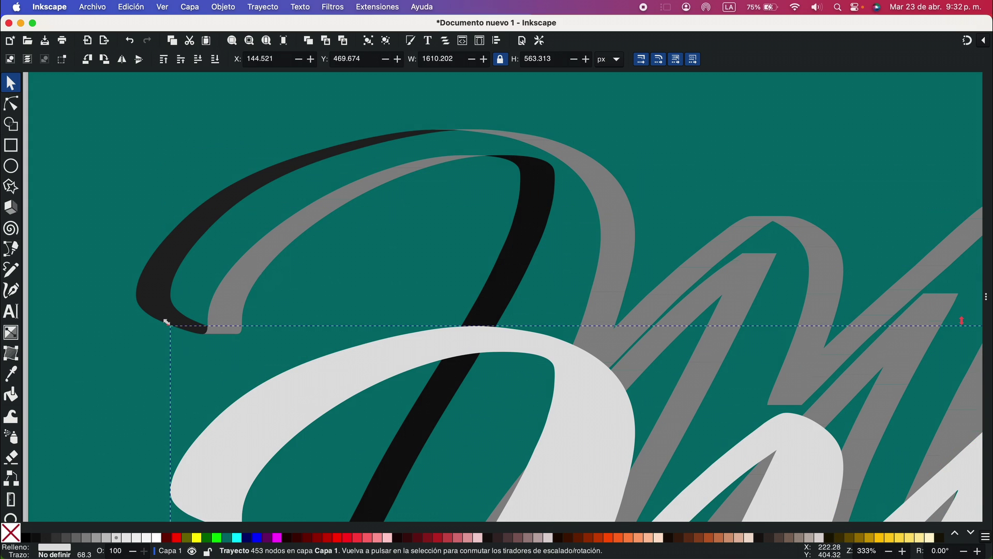
- Delete the gray shadow piece in the upper middle of the M curl's inner arc
left_click(227, 285)
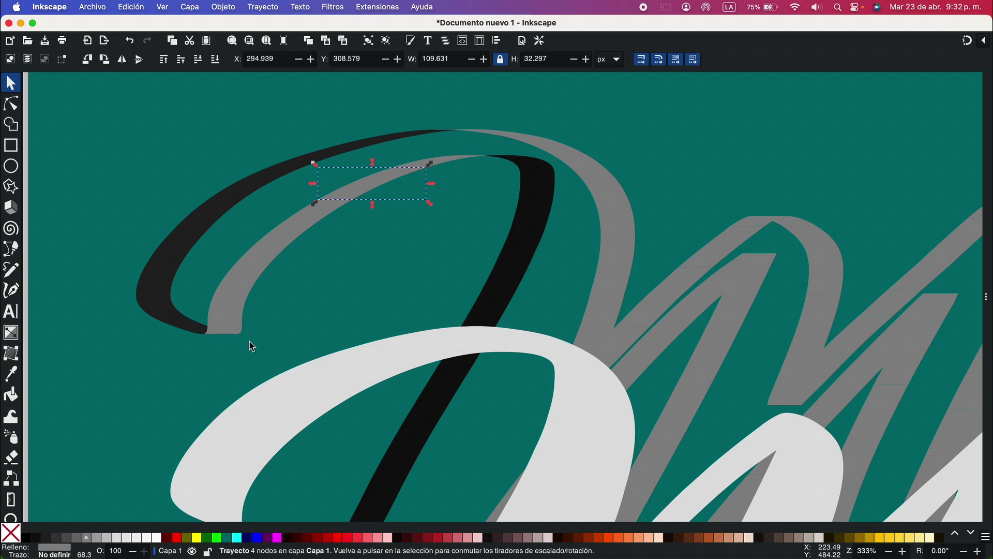
key("Delete")
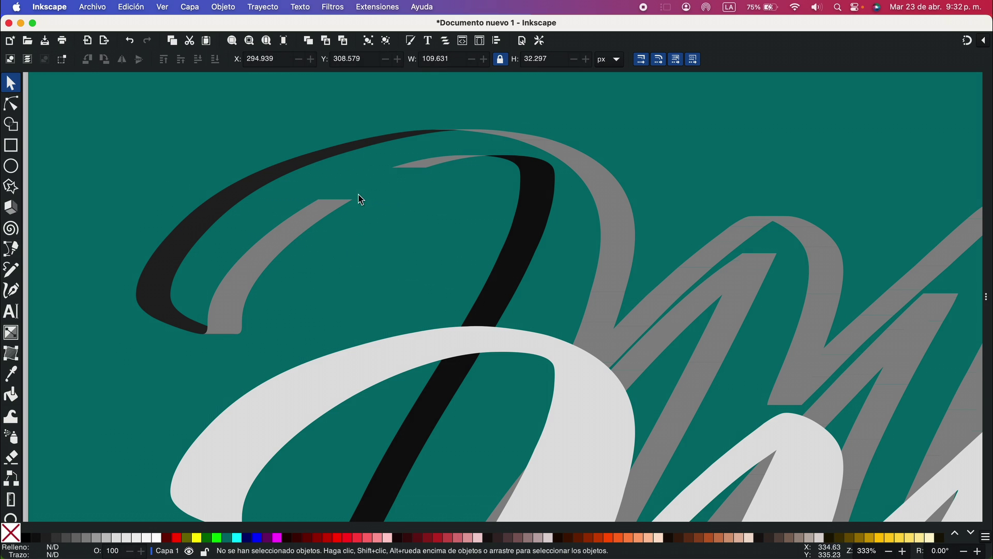
mouse_move(341, 193)
left_mouse_down()
mouse_move(224, 324)
mouse_move(220, 367)
left_mouse_up()
key("Delete")
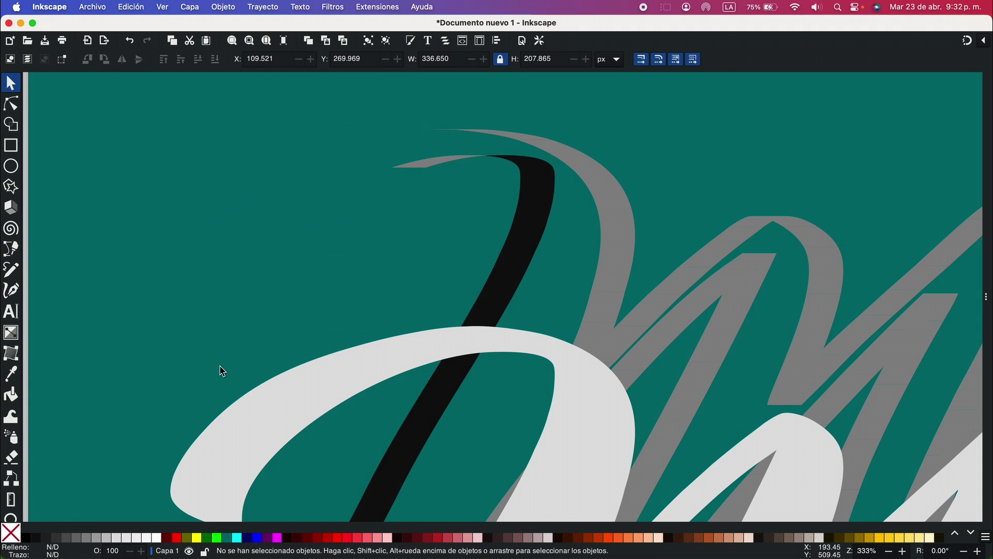
key("super+z")
- Delete the remaining gray shadow pieces along the inner arc of the M's curl
mouse_move(347, 188)
left_mouse_down()
mouse_move(249, 280)
mouse_move(227, 317)
left_mouse_up()
key("Delete")
- Move the front lettering straight back up over the shadow to Y 269.674 px and deselect it
left_click(384, 350)
key("shift+Up")
key("shift+Up")
key("shift+Up")
key("shift+Up")
key("shift+Up")
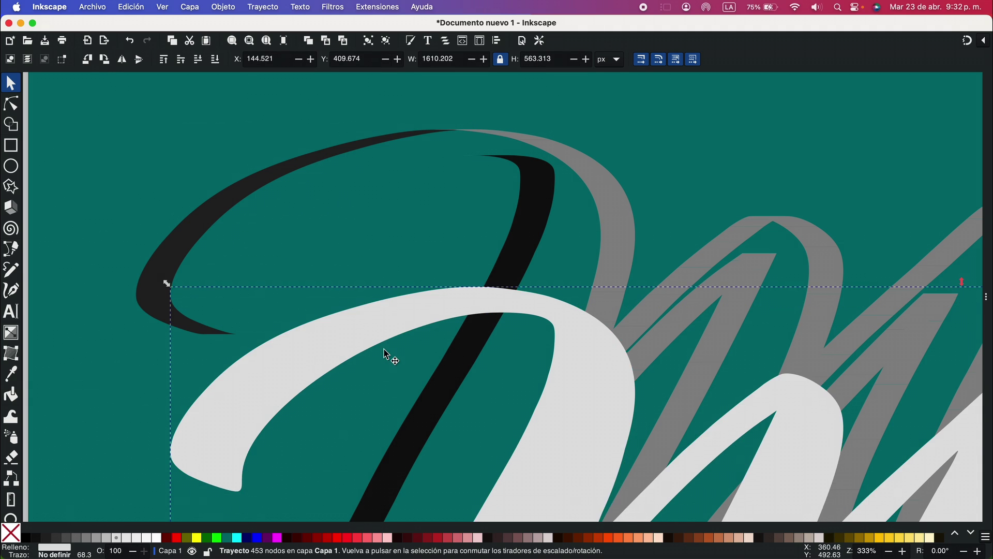
key("shift+Up")
key("shift+Up")
key("shift+Up")
key("shift+Up")
key("Escape")
- Move the front lettering straight down to Y 389.674 px to expose the gray pieces behind the M's arch
scroll(379, 351, "down", 5)
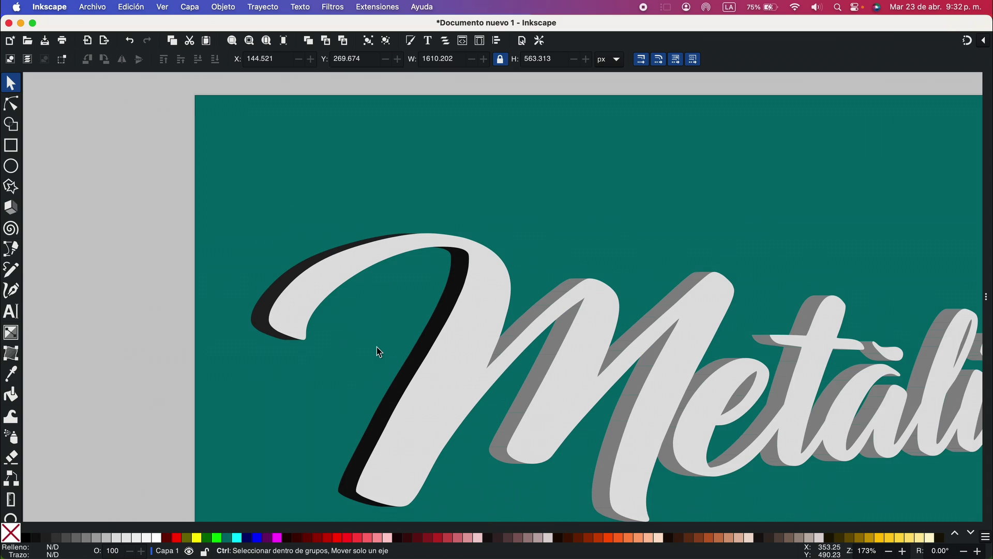
scroll(380, 352, "up", 2)
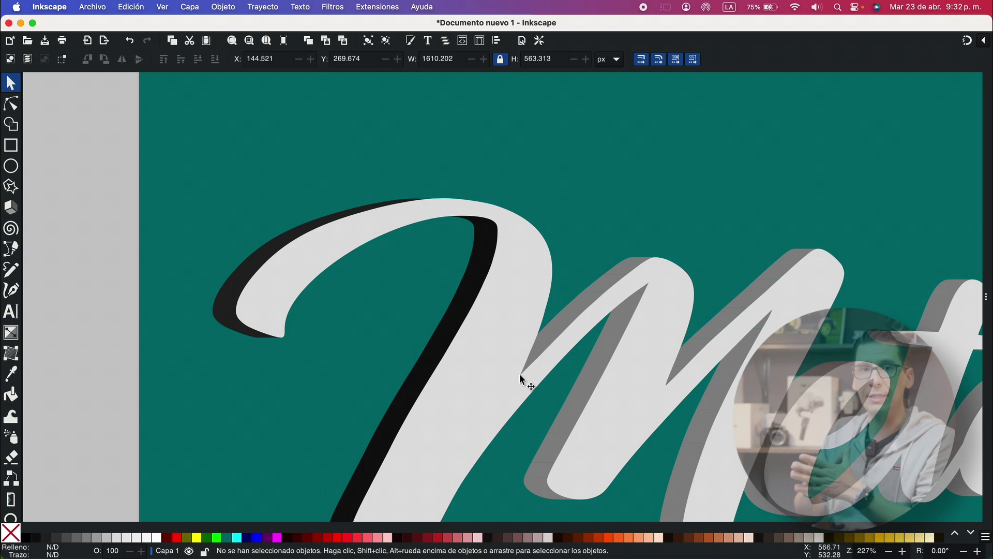
left_click(531, 331)
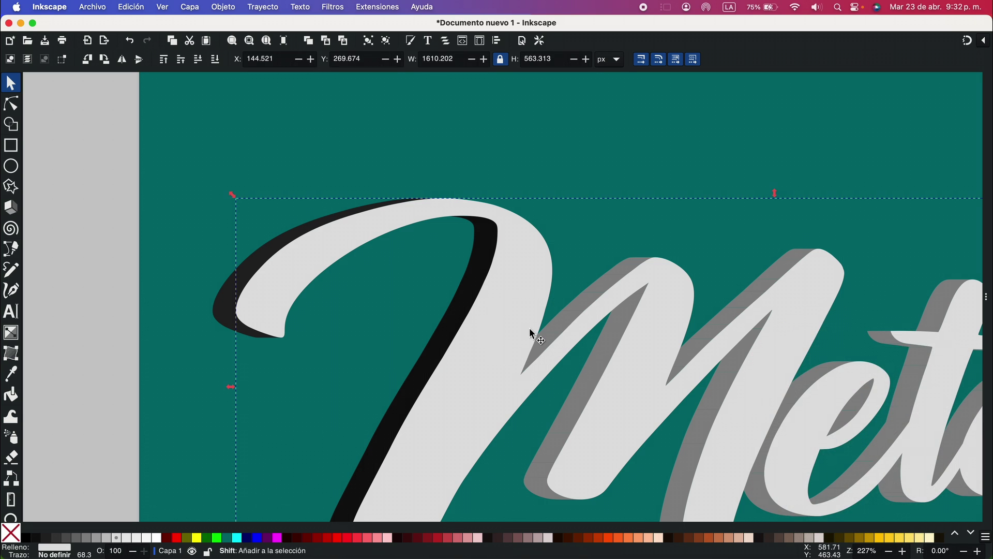
key("shift+Down")
key("shift+Down")
key("shift+Down")
key("shift+Down")
key("shift+Down")
key("shift+Down")
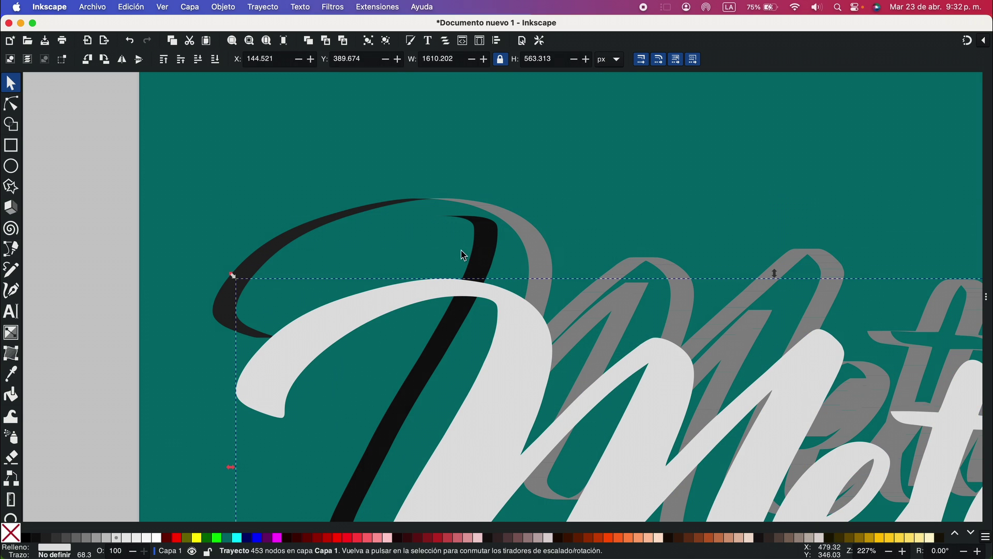
- Delete the surplus gray shadow pieces along the top and outer curve of the M's first arch
left_click_drag(381, 174, 511, 233)
left_click_drag(580, 258, 582, 261)
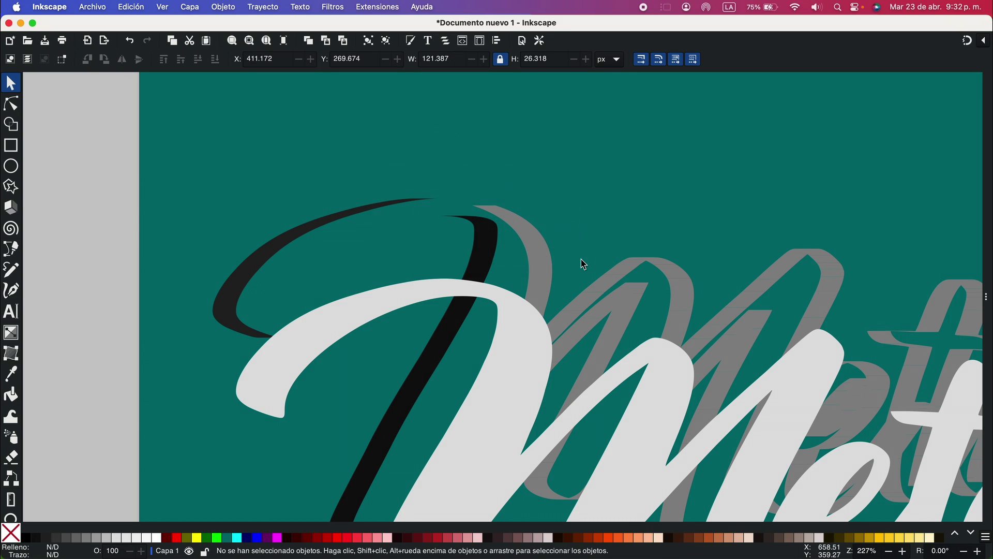
left_click(509, 221)
key("Delete")
- Select the front lettering and undo the last edit
scroll(534, 281, "down", 2)
left_click(513, 304)
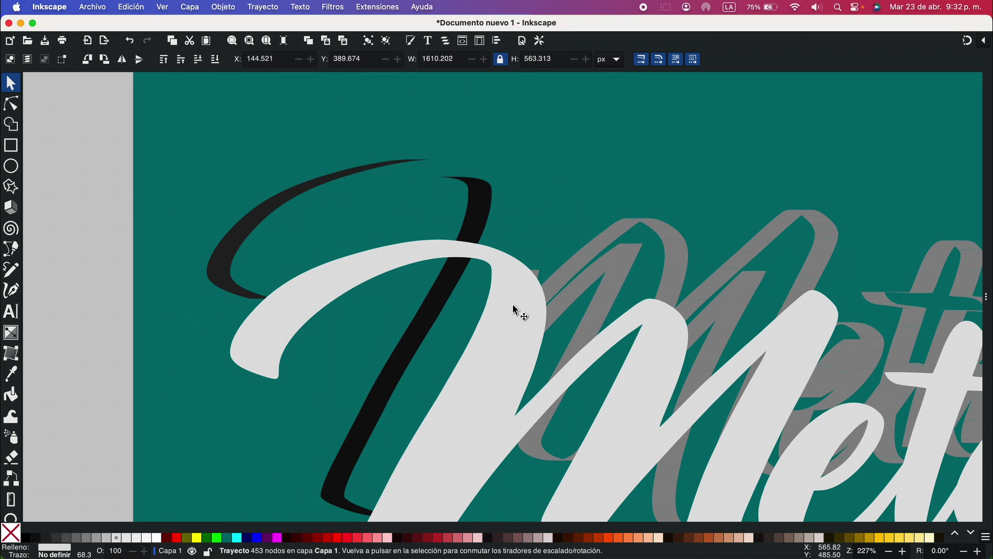
key("ctrl+z")
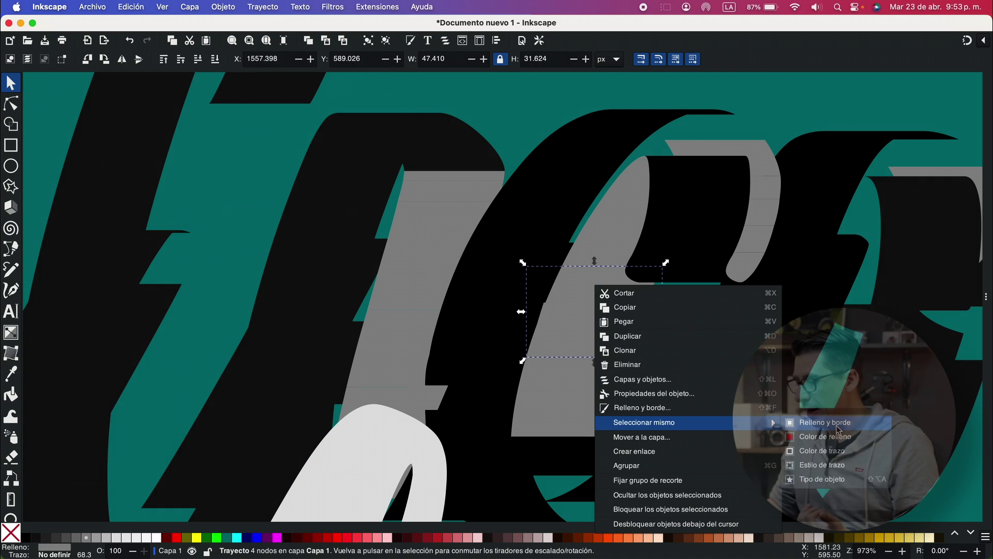
- Select every piece sharing the gray shadow piece's fill and stroke, and delete them all
left_click(519, 122)
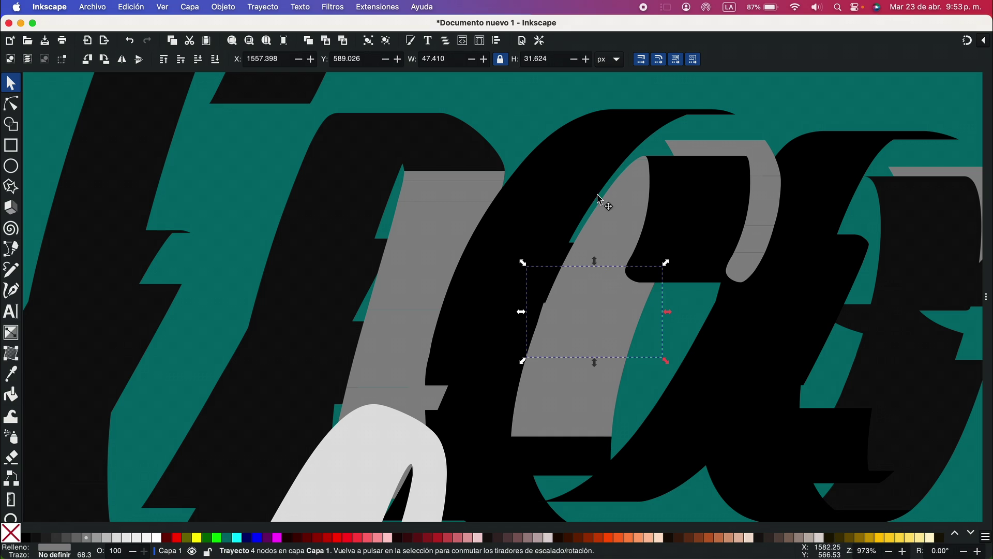
left_click(522, 136)
left_click(592, 327)
right_click(591, 326)
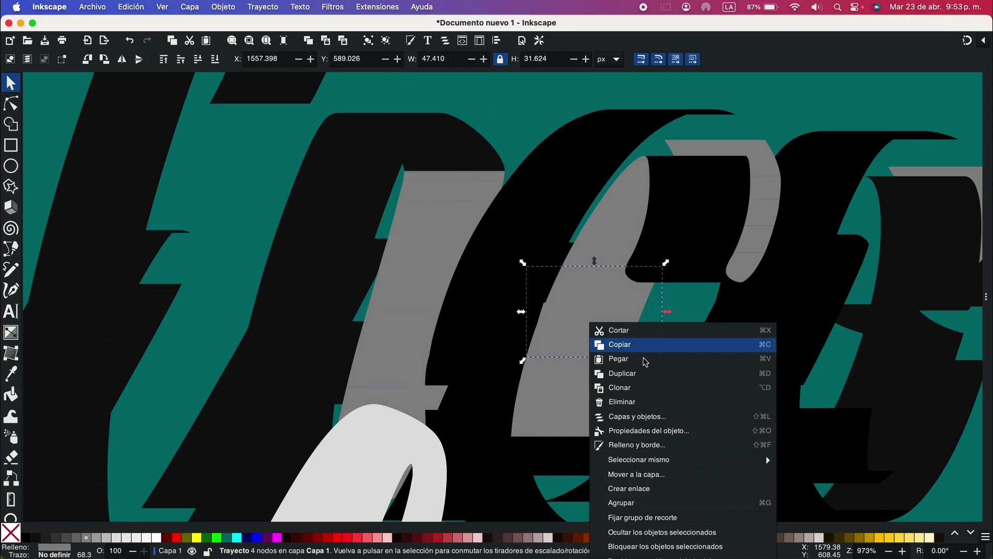
mouse_move(657, 463)
left_click(832, 460)
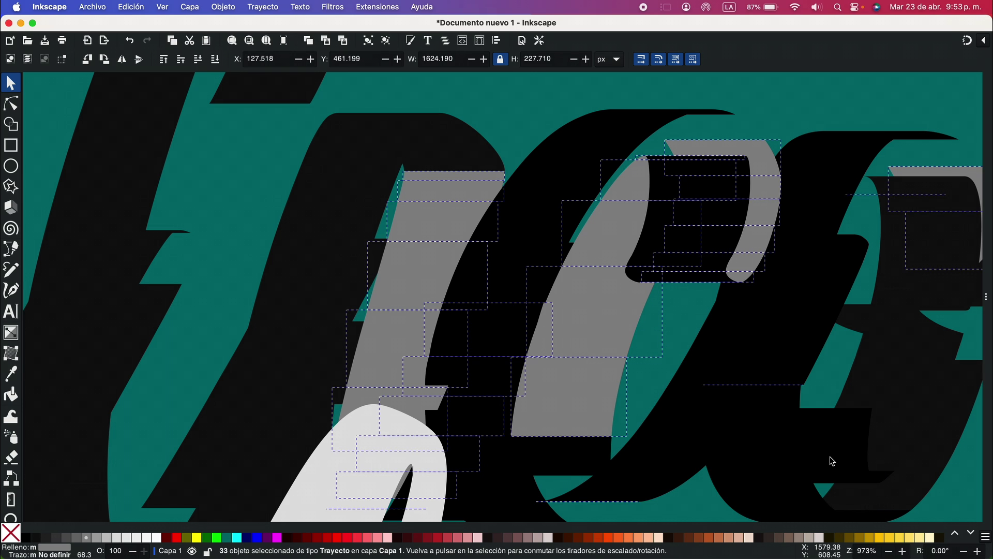
key("Delete")
scroll(604, 331, "down", 3)
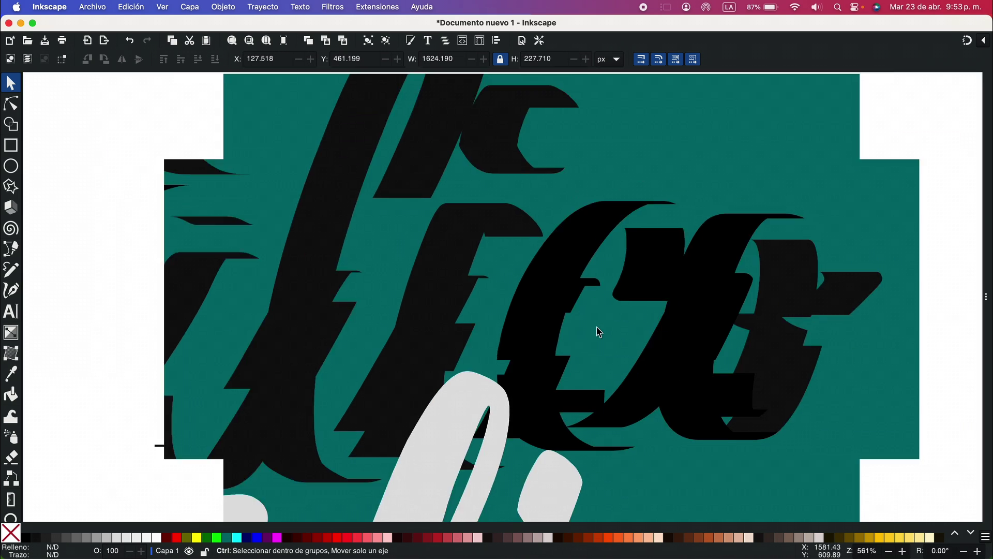
- Move the front lettering straight up onto its dark shadow, placing it at Y 269.674 px
left_click(544, 384)
key("shift+Up")
key("shift+Up")
key("shift+Up")
key("shift+Up")
key("shift+Up")
key("shift+Up")
key("shift+Up")
key("shift+Up")
key("shift+Up")
key("shift+Up")
key("shift+Up")
key("shift+Up")
key("shift+Up")
key("shift+Up")
key("shift+Up")
key("shift+Up")
key("shift+Up")
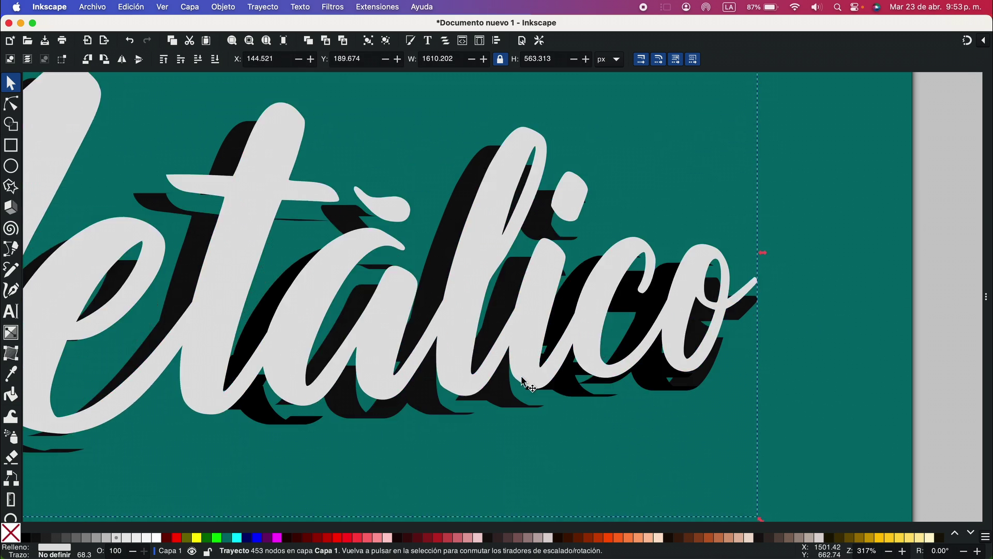
key("shift+Down")
key("shift+Down")
key("shift+Down")
key("shift+Down")
key("shift+Down")
key("shift+Down")
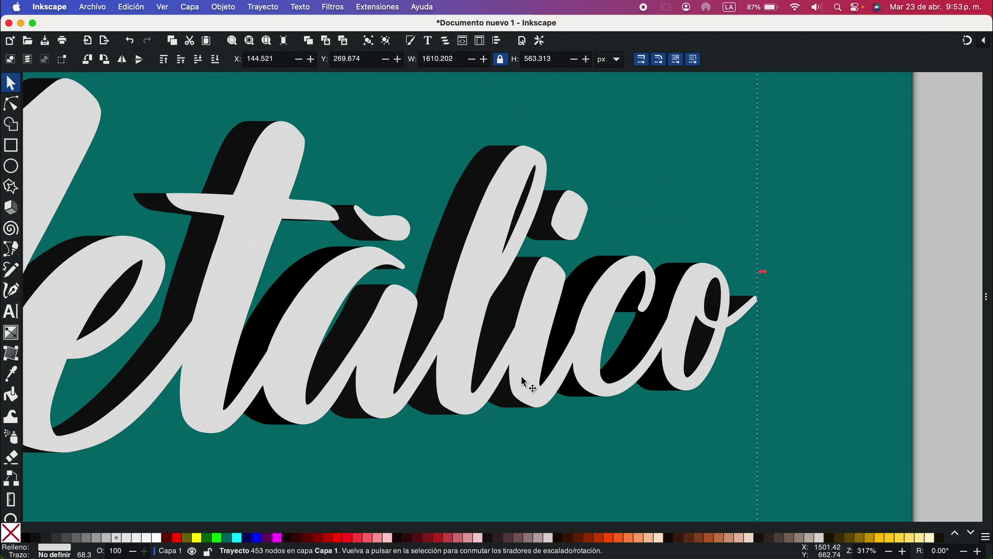
scroll(678, 243, "down", 2)
scroll(678, 243, "left", 5)
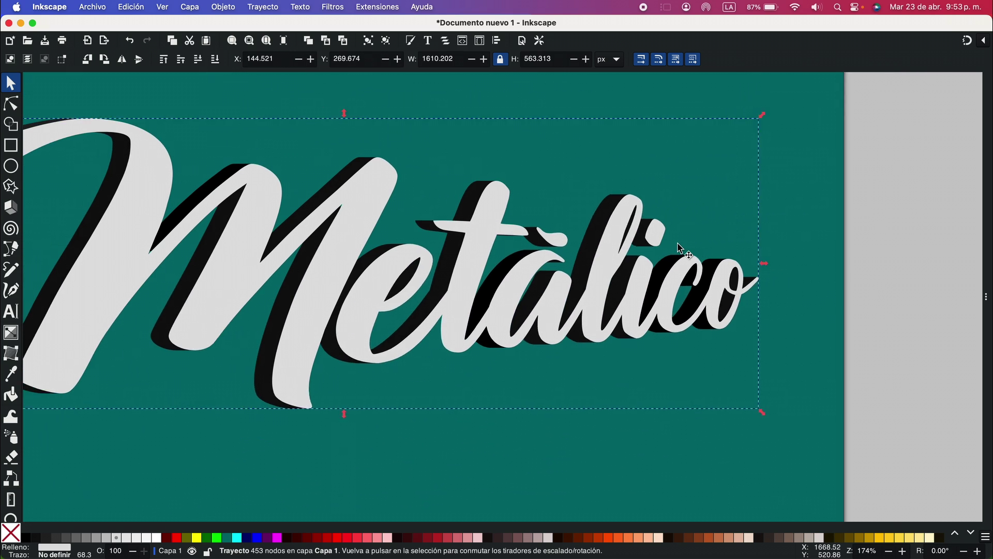
scroll(406, 262, "up", 1)
scroll(409, 265, "down", 1)
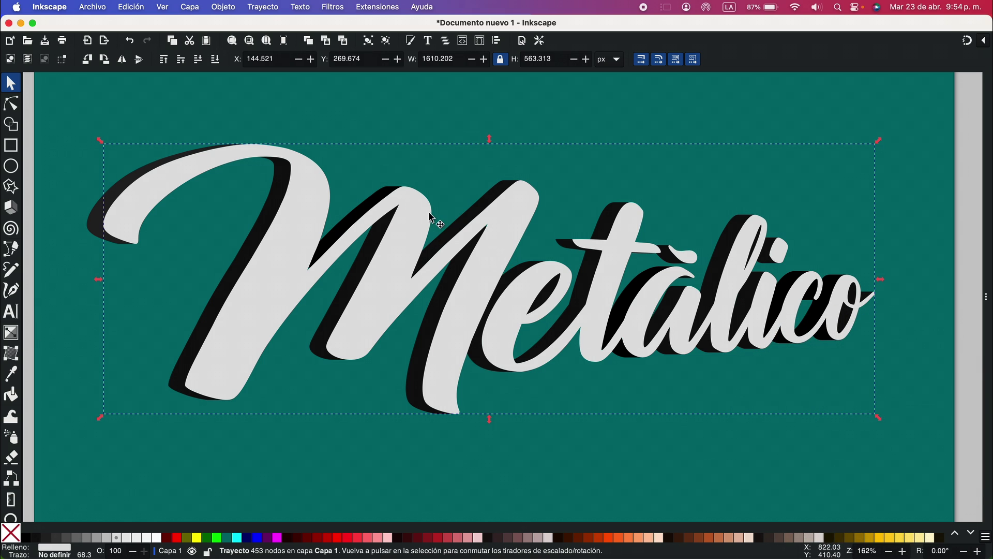
- Apply a near-vertical linear gradient across the front lettering's full height and set its end stop's alpha to 100
key("g")
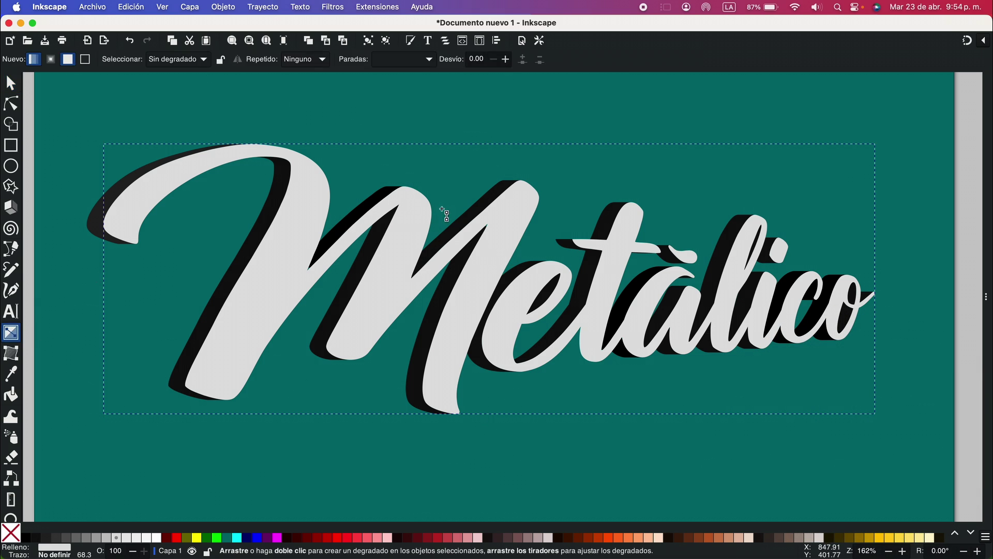
left_click_drag(495, 248, 489, 414)
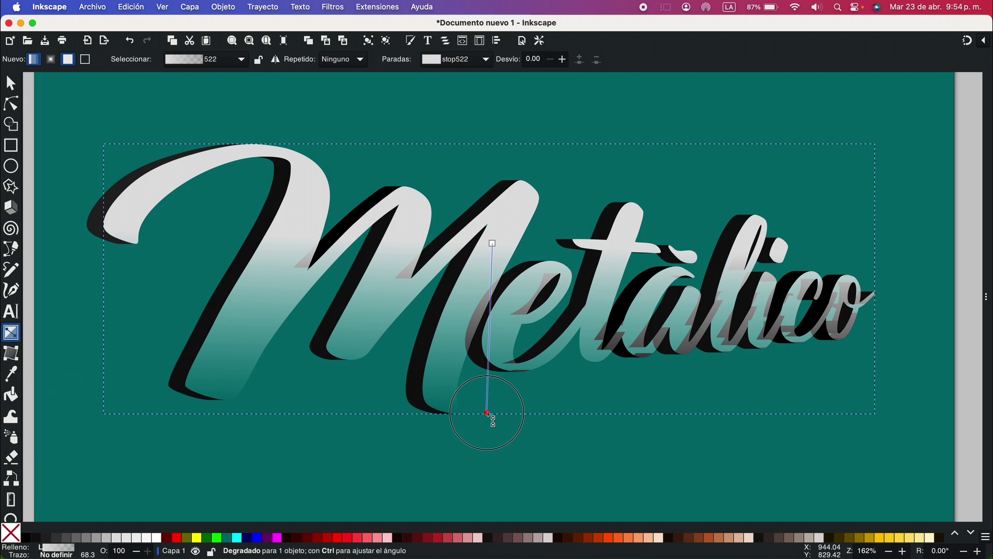
left_click_drag(498, 237, 497, 138)
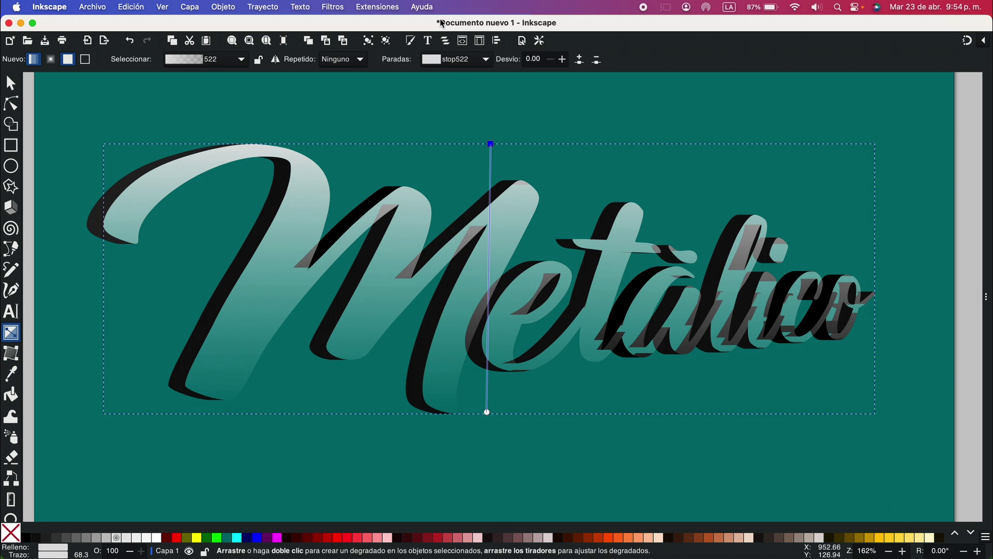
left_click(411, 42)
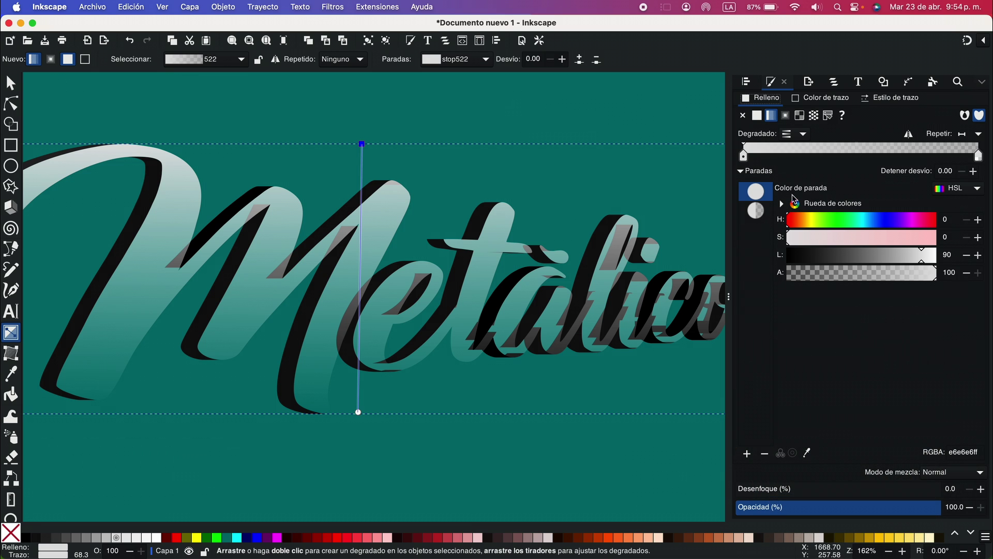
left_click(756, 211)
left_click_drag(797, 282, 947, 275)
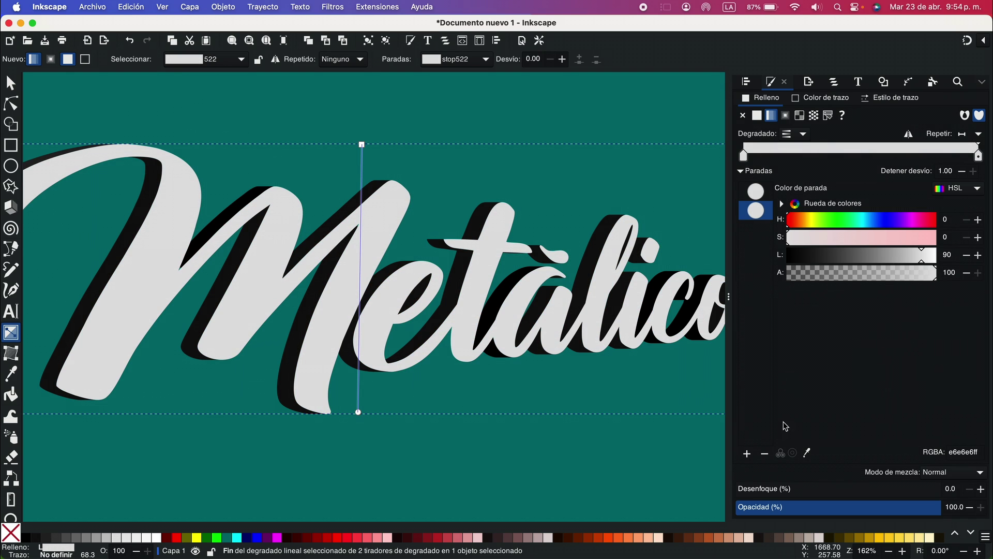
- Add five stops to the lettering's gradient and move the second stop to offset 0.19
left_click(748, 456)
left_click(748, 456)
left_click(748, 456)
left_click(748, 456)
left_click(748, 457)
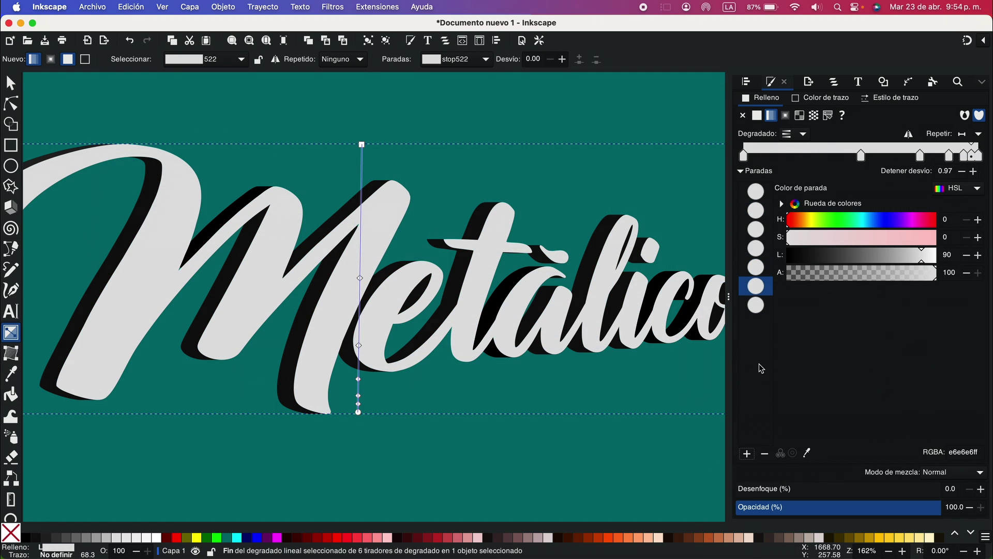
left_click_drag(861, 156, 791, 162)
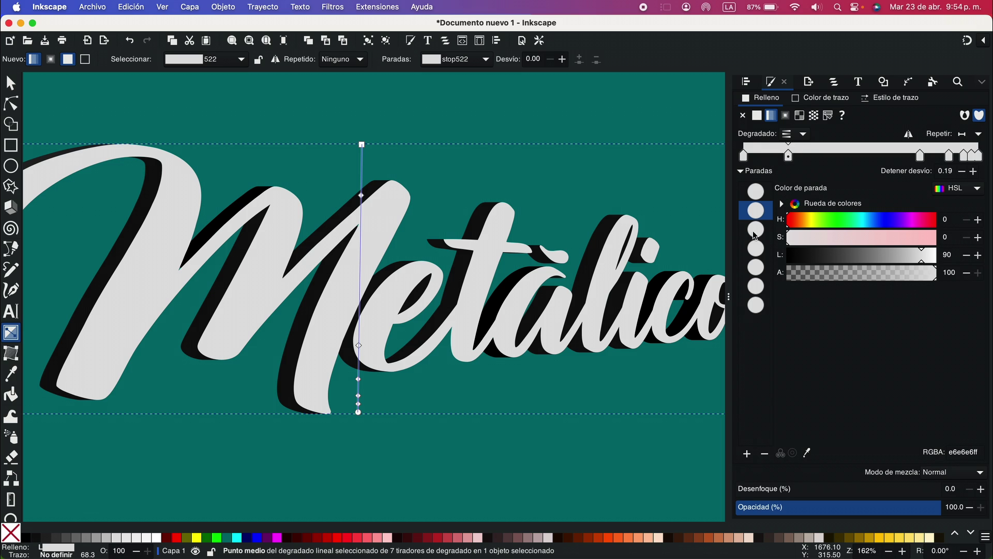
- Set the first gradient stop's lightness to 100 and shift the next three stops toward the start, the fourth to offset 0.54
left_click(757, 191)
left_click_drag(924, 263, 967, 261)
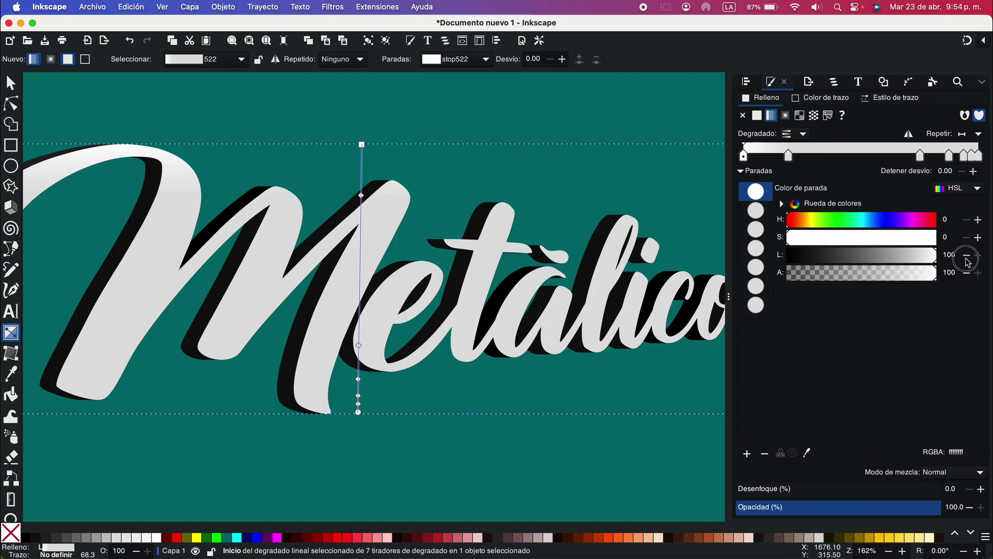
left_click_drag(789, 156, 780, 157)
left_click_drag(917, 157, 843, 160)
left_click_drag(949, 155, 872, 158)
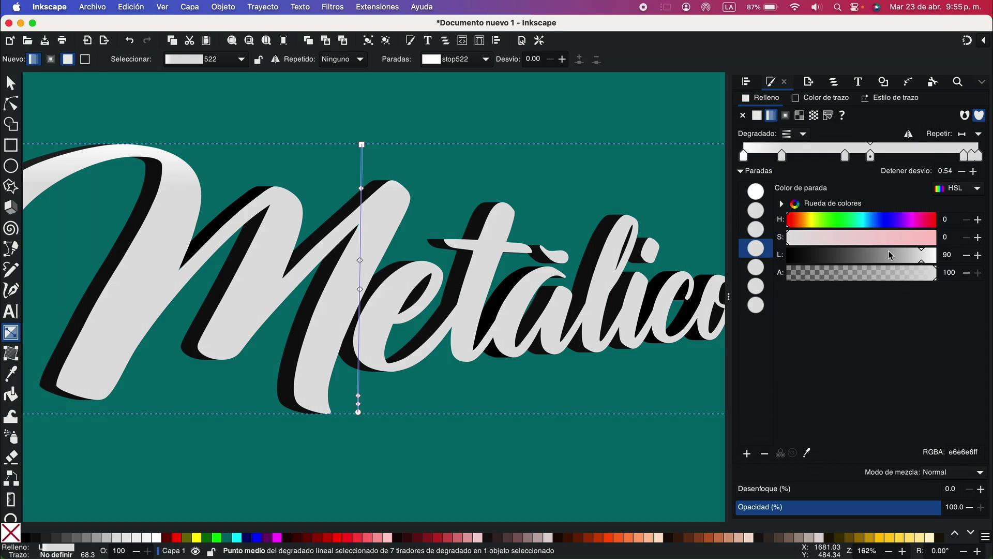
- Darken the fourth gradient stop to lightness 16, shift it slightly toward the end, and place the third stop at offset 0.45
mouse_move(902, 260)
left_mouse_down()
mouse_move(813, 257)
mouse_move(813, 272)
left_mouse_up()
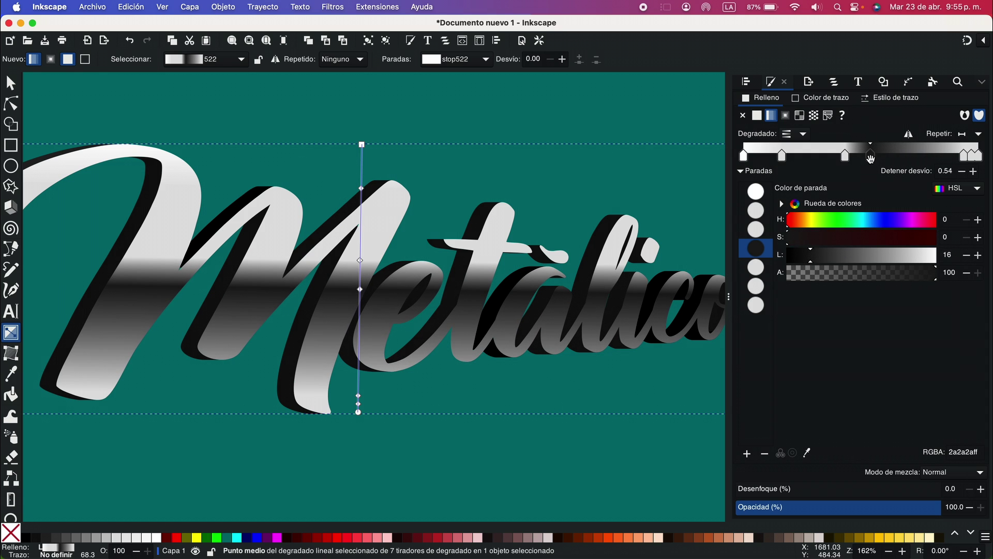
mouse_move(871, 158)
left_mouse_down()
mouse_move(851, 157)
mouse_move(864, 156)
left_mouse_up()
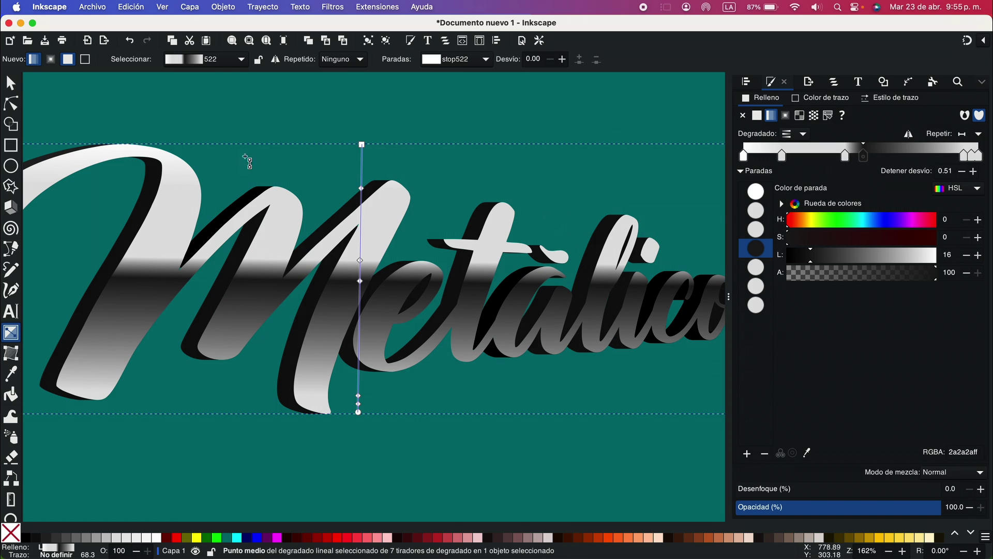
left_click(10, 79)
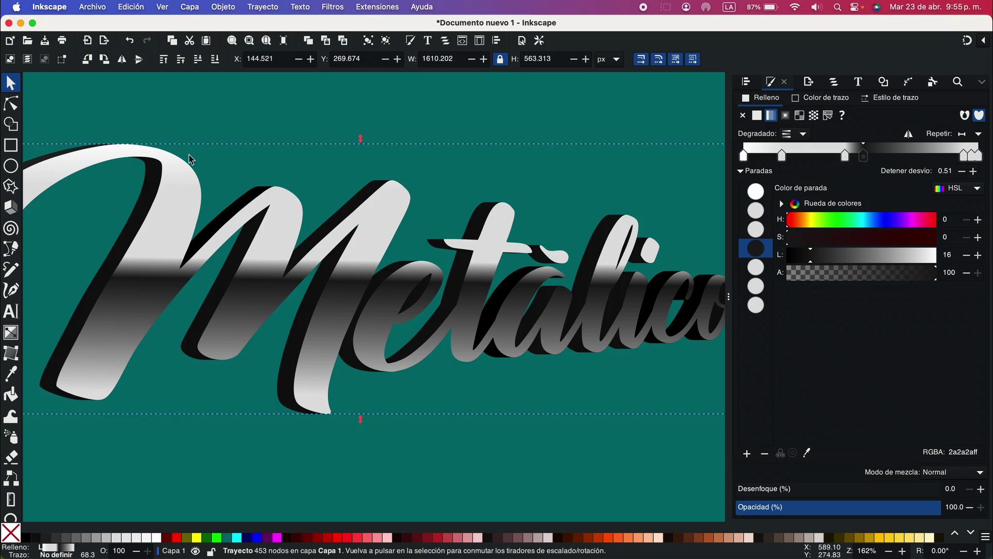
key("3")
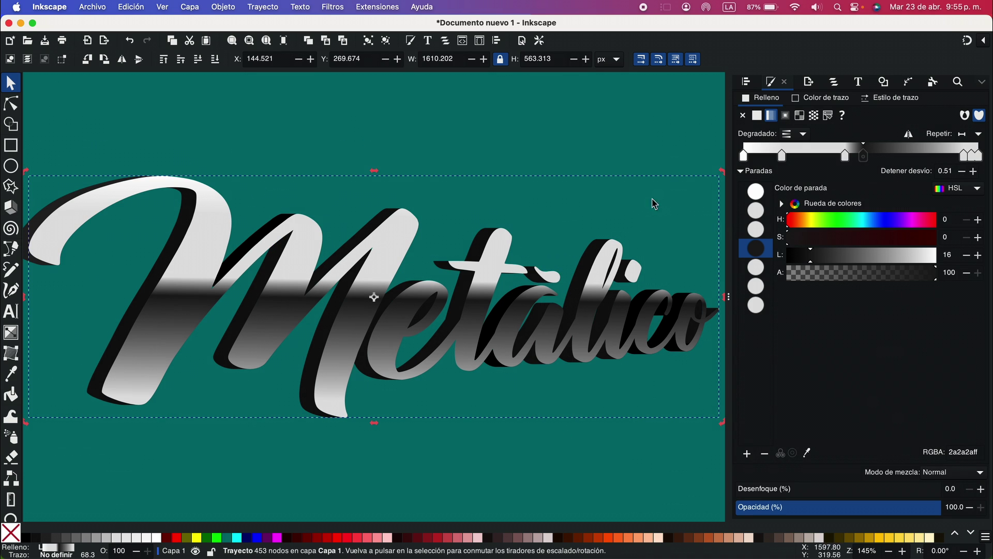
left_click_drag(863, 156, 878, 159)
left_click(845, 155)
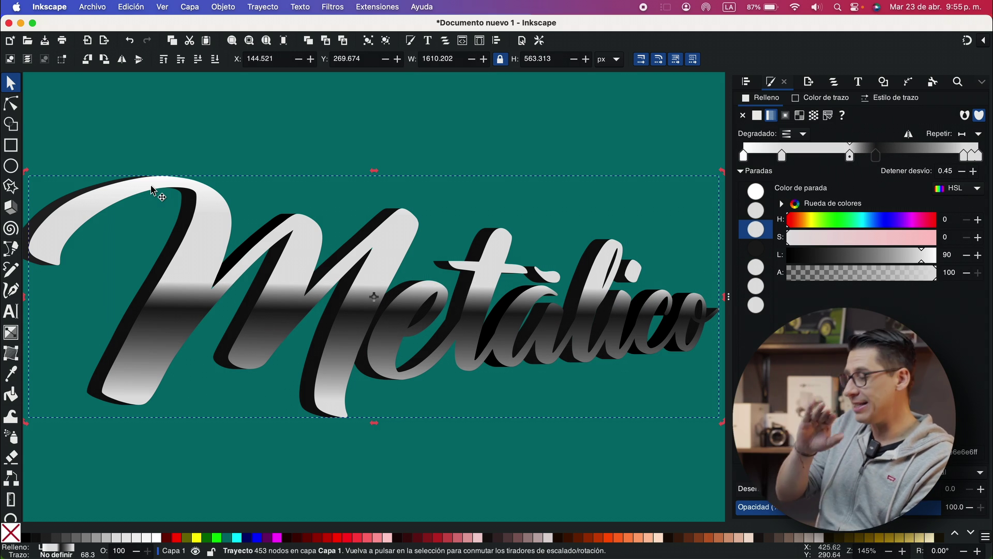
- Tilt the lettering's gradient slightly by shifting its start handle a little to the right
left_click(11, 103)
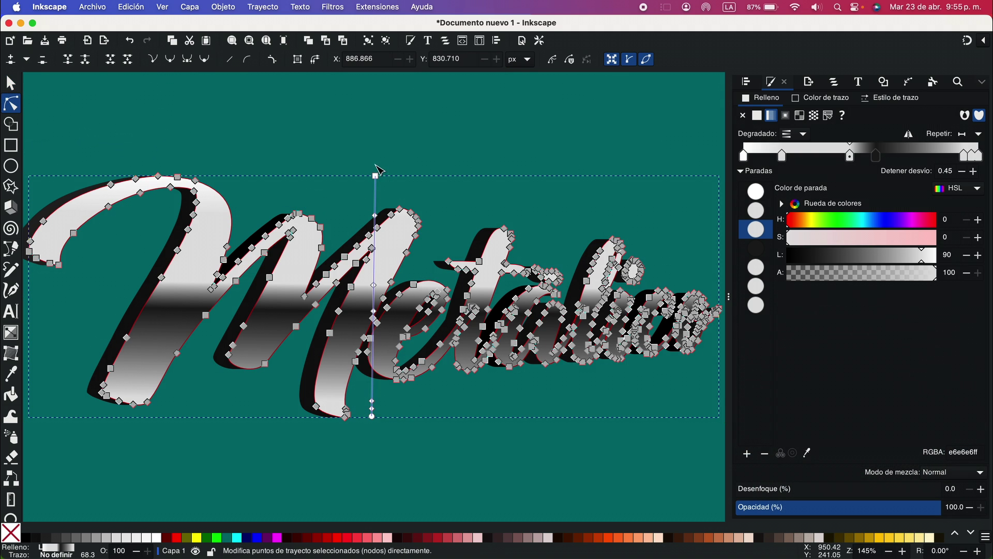
key("F2")
left_click_drag(379, 180, 385, 181)
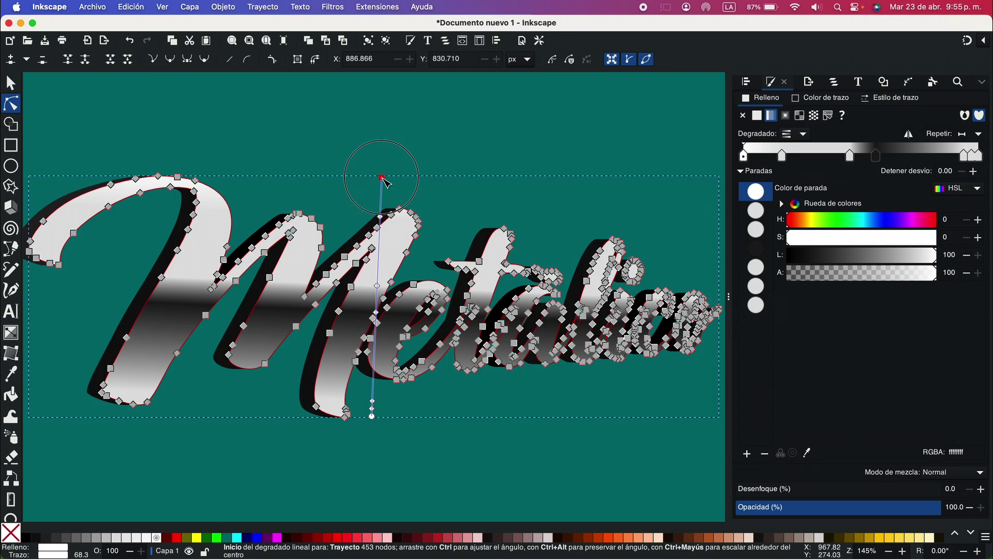
left_click(11, 84)
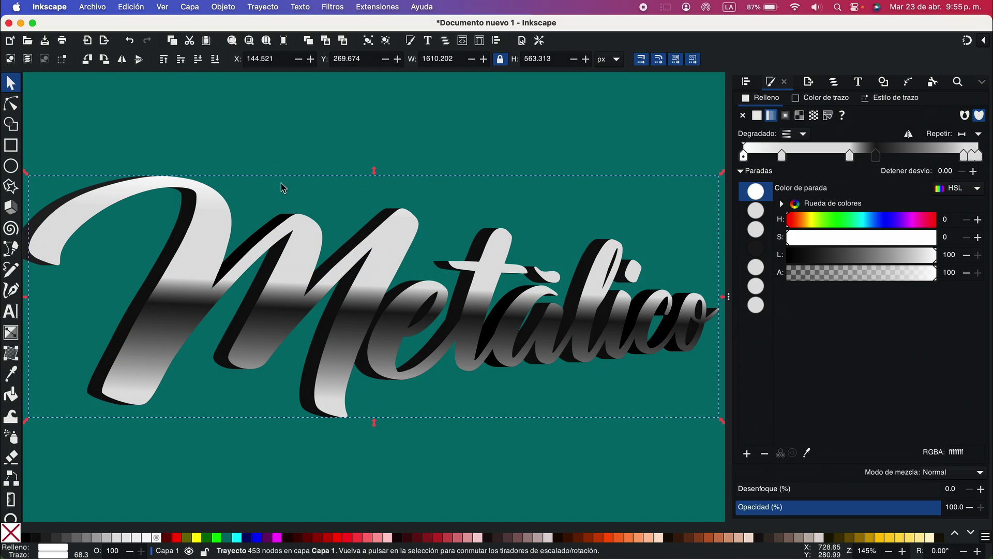
- Move the light third gradient stop to offset 0.53, close to the dark stop, to sharpen the horizon line
left_click_drag(850, 155, 859, 155)
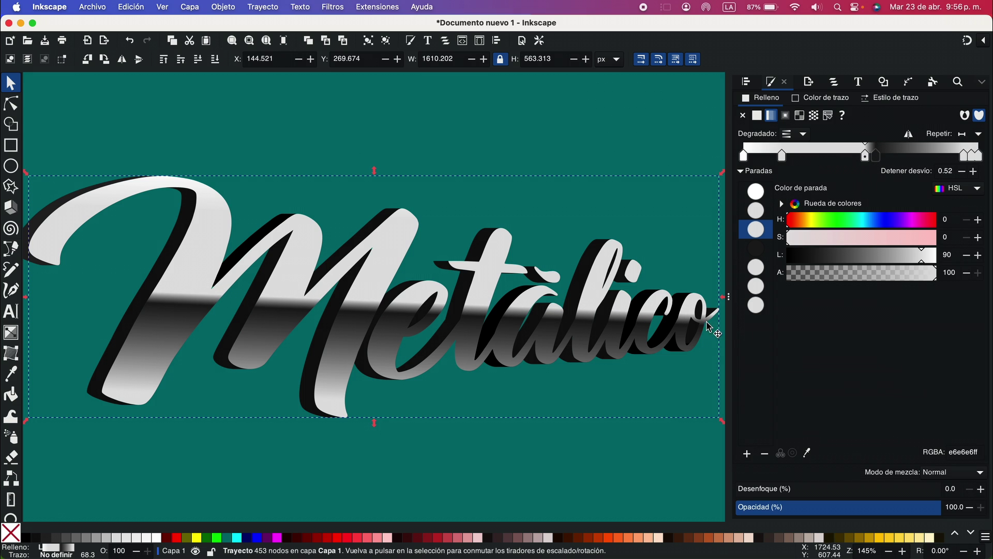
key("Escape")
left_click(354, 338)
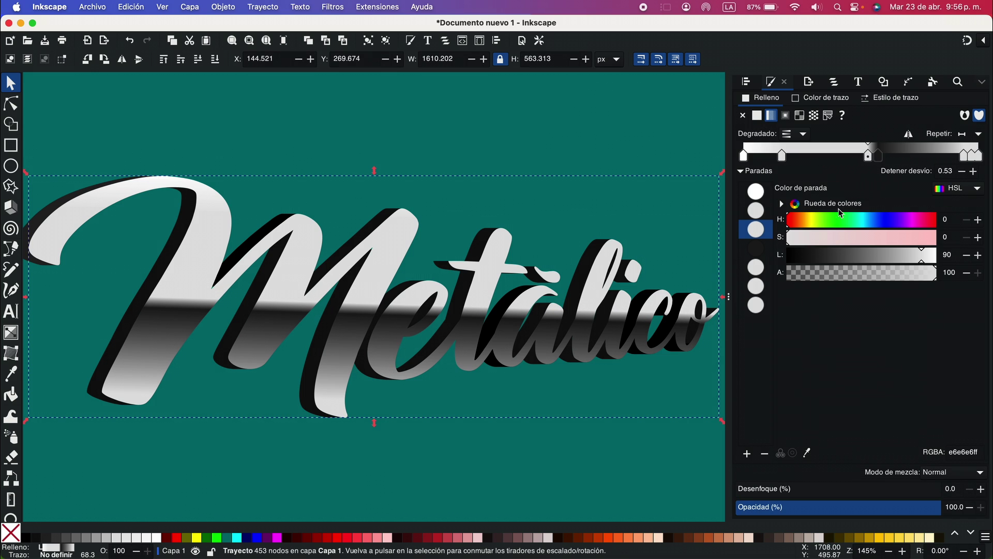
- Move the fifth gradient stop to offset 0.69 with lightness 44, and bring the sixth stop inward just after it
left_click_drag(967, 154, 906, 156)
left_click_drag(903, 260, 857, 274)
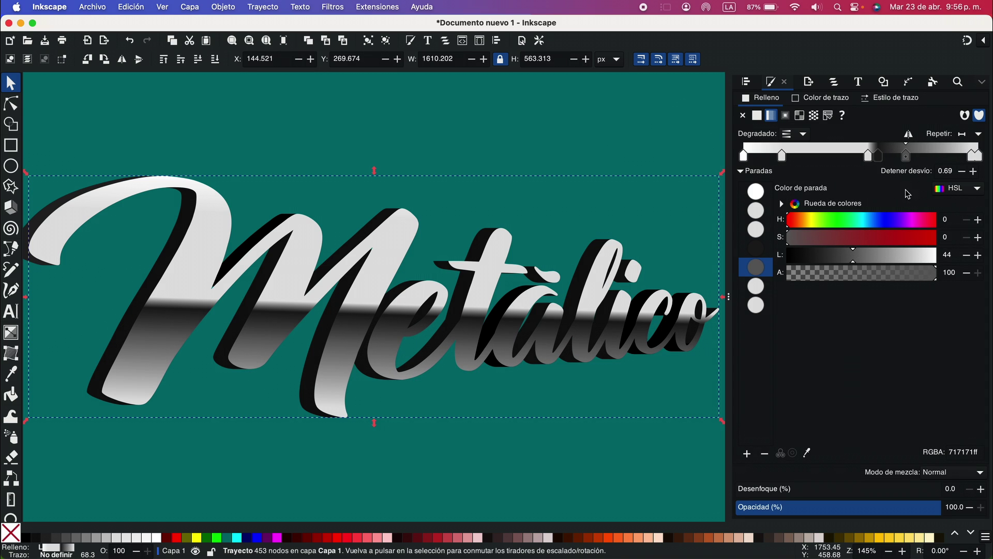
left_click_drag(963, 161, 924, 163)
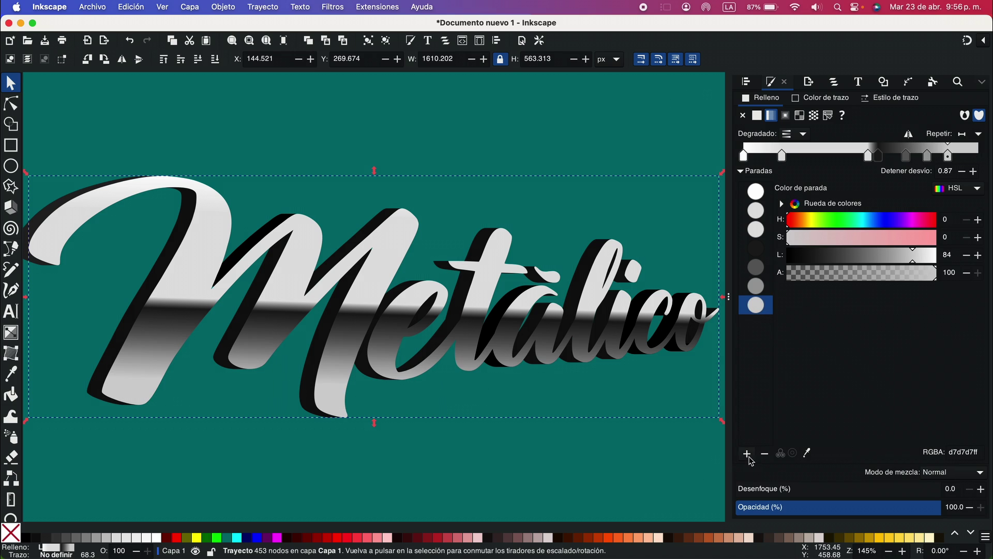
- Add two stops before the gradient's last stop, and make the last stop white at offset 1.00
left_click(748, 455)
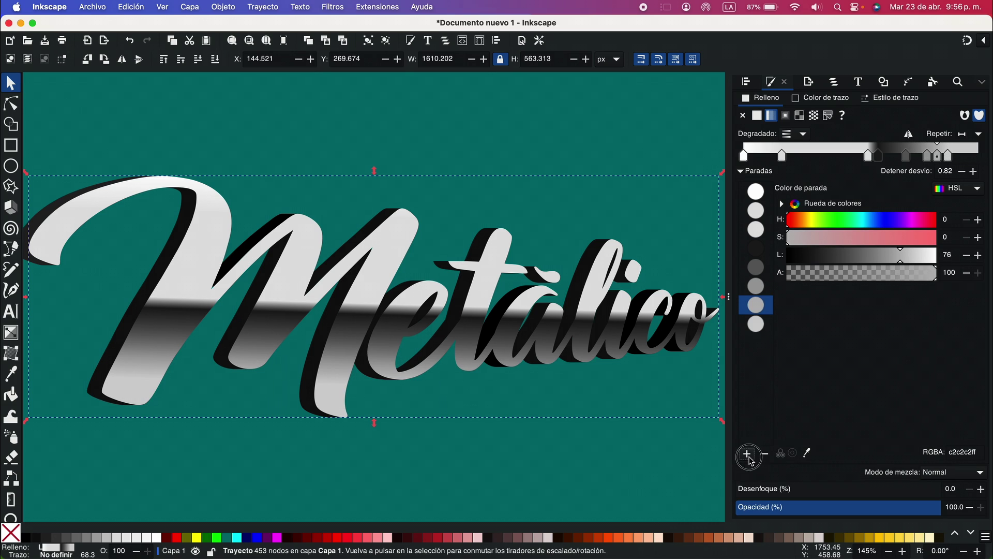
left_click(748, 455)
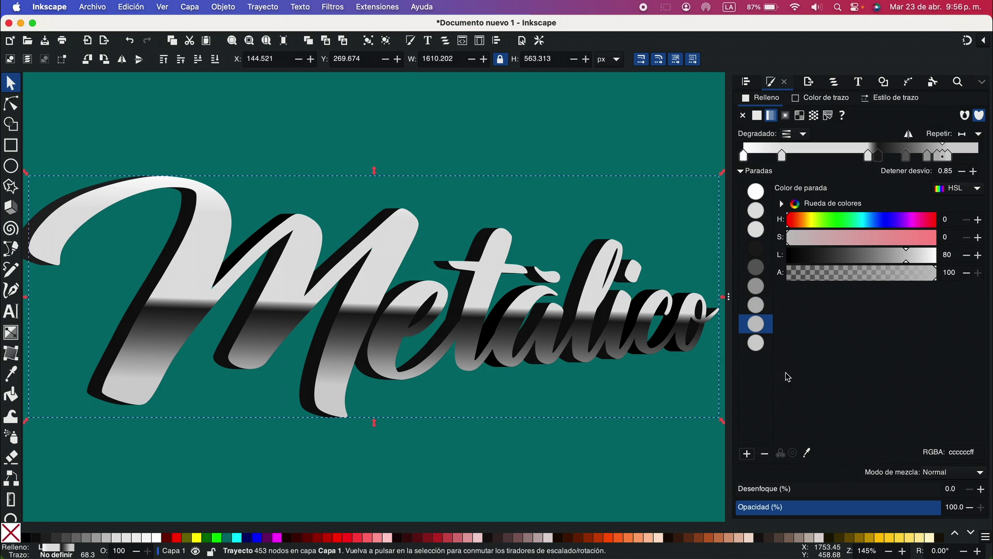
left_click(765, 343)
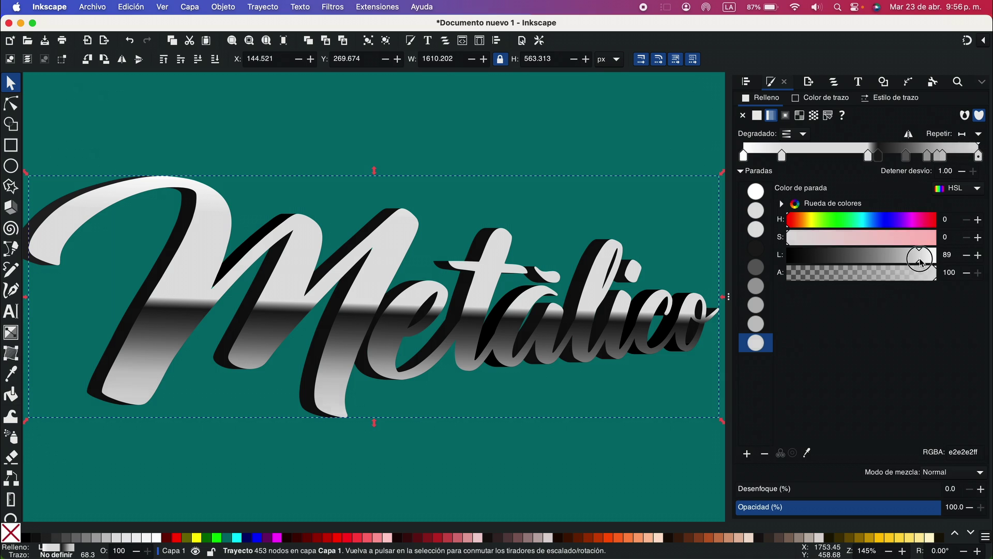
left_click(946, 157)
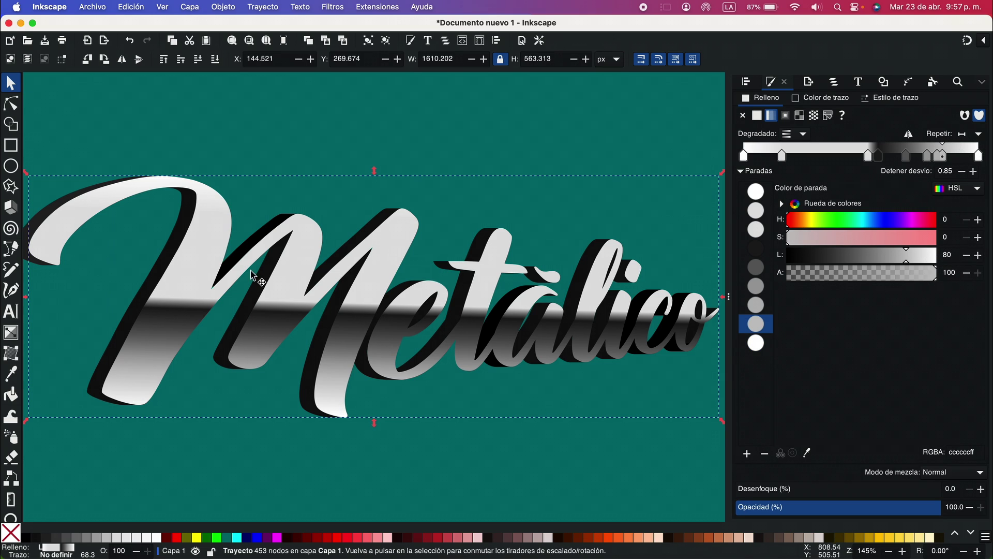
- Shift the two mid-gray stops closer to the dark band along the gradient line, the fifth to offset 0.65
left_click(11, 334)
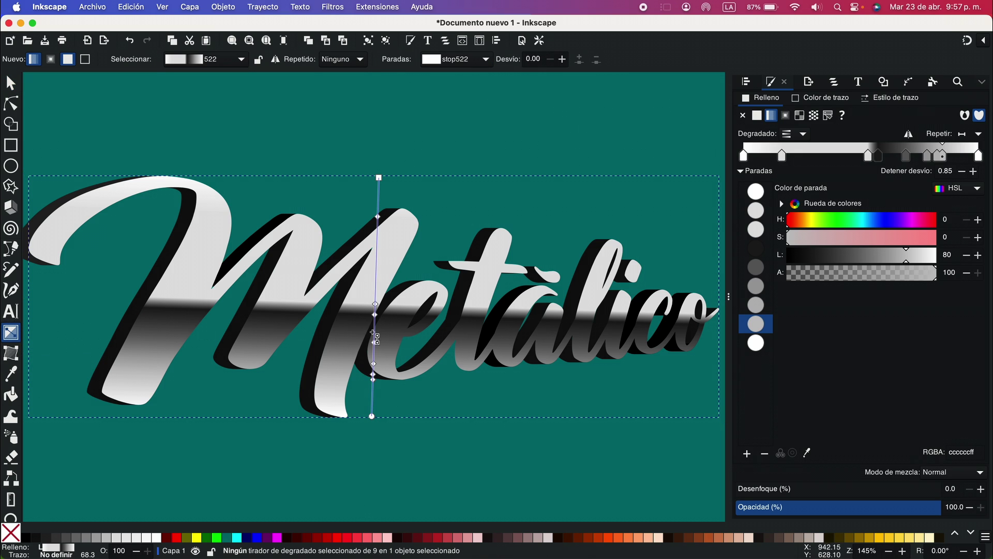
key("g")
mouse_move(375, 364)
left_mouse_down()
mouse_move(376, 332)
mouse_move(377, 346)
left_mouse_up()
left_click(376, 333)
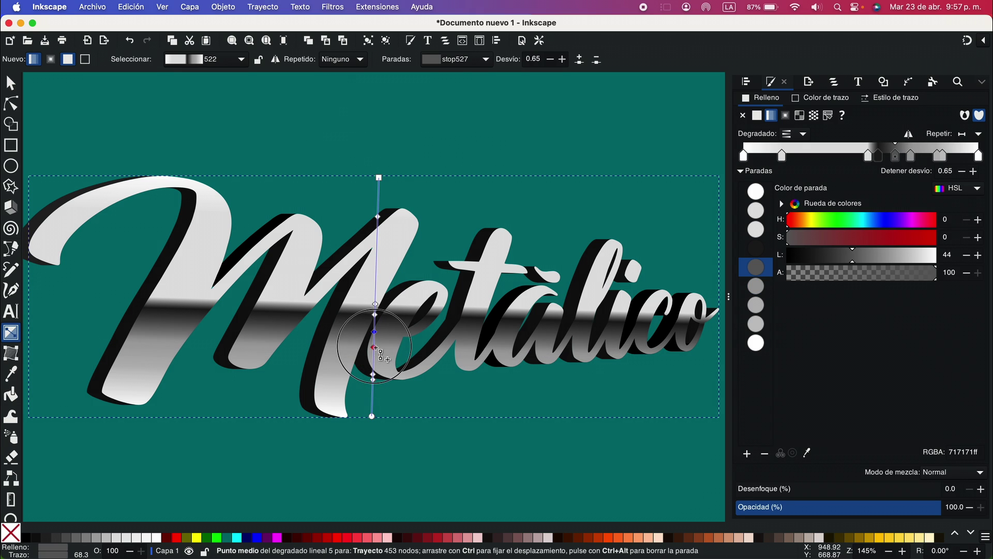
- Reposition the gray stops below the dark band, the sixth near offset 0.72, and move the last white stop to offset 0.94
left_click(375, 348)
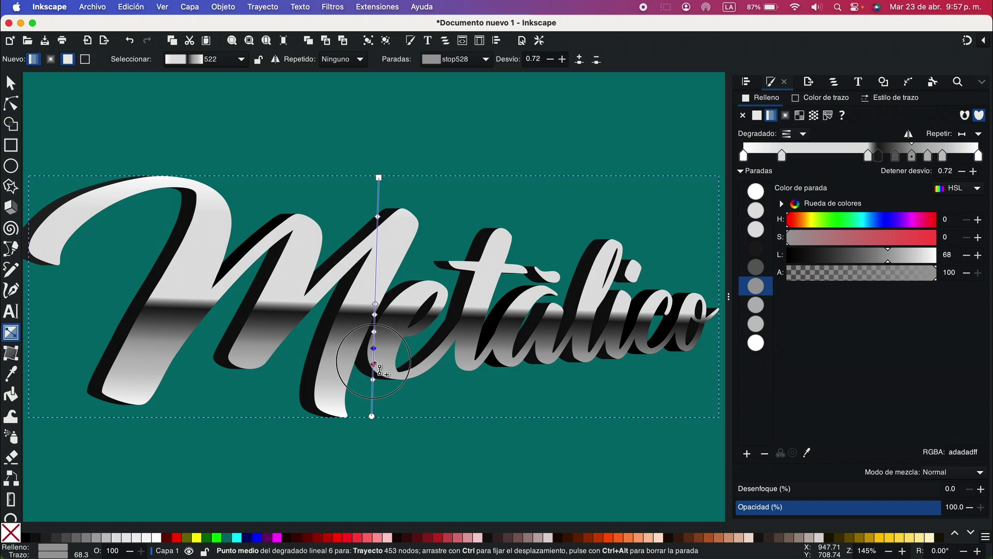
left_click_drag(379, 369, 380, 366)
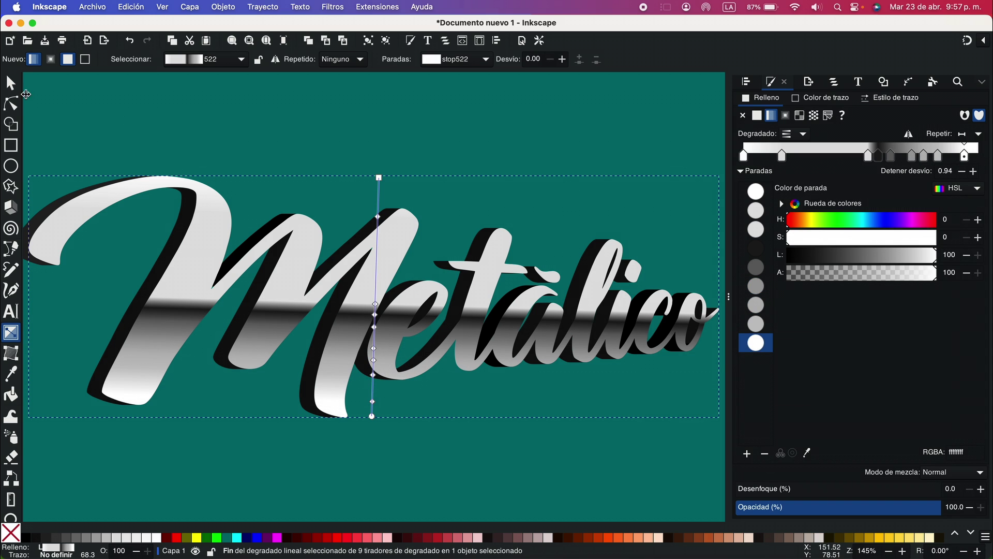
left_click(11, 84)
left_click(192, 148)
scroll(177, 195, "left", 3)
scroll(177, 194, "up", 1)
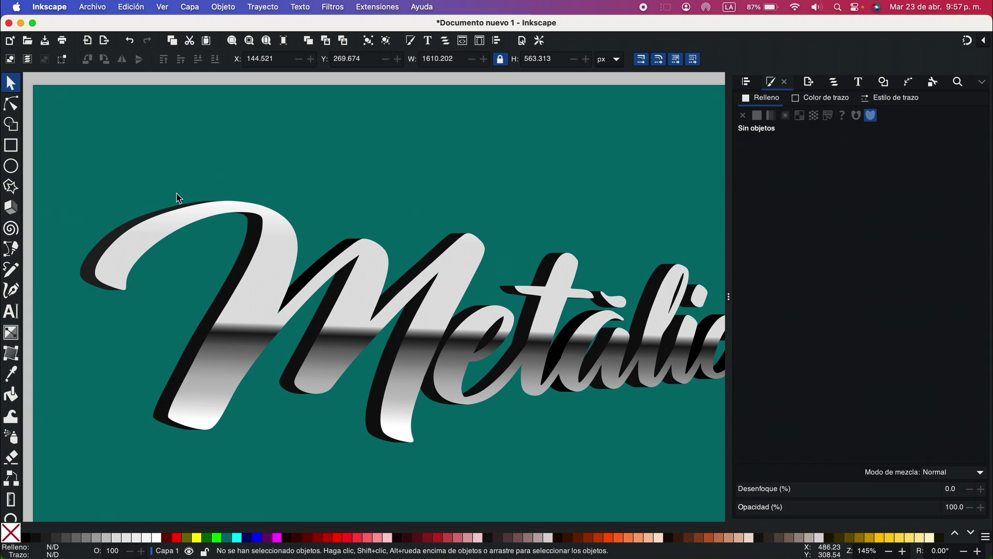
scroll(177, 195, "right", 2)
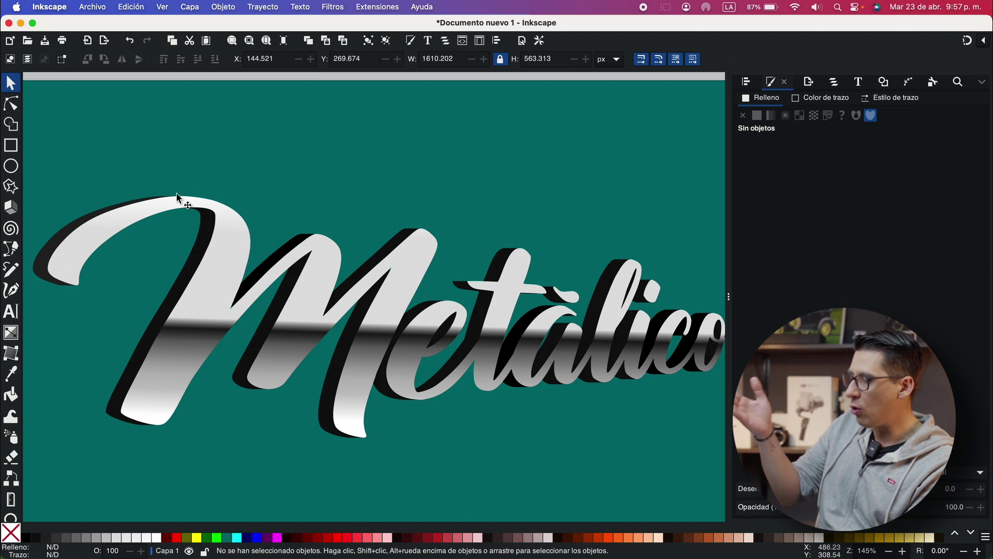
- Nudge the shadow piece behind the M's opening curve upward, and return it to its place
left_click(39, 273)
scroll(39, 272, "left", 3)
scroll(39, 273, "up", 1)
key("shift+Up")
key("shift+Up")
key("shift+Up")
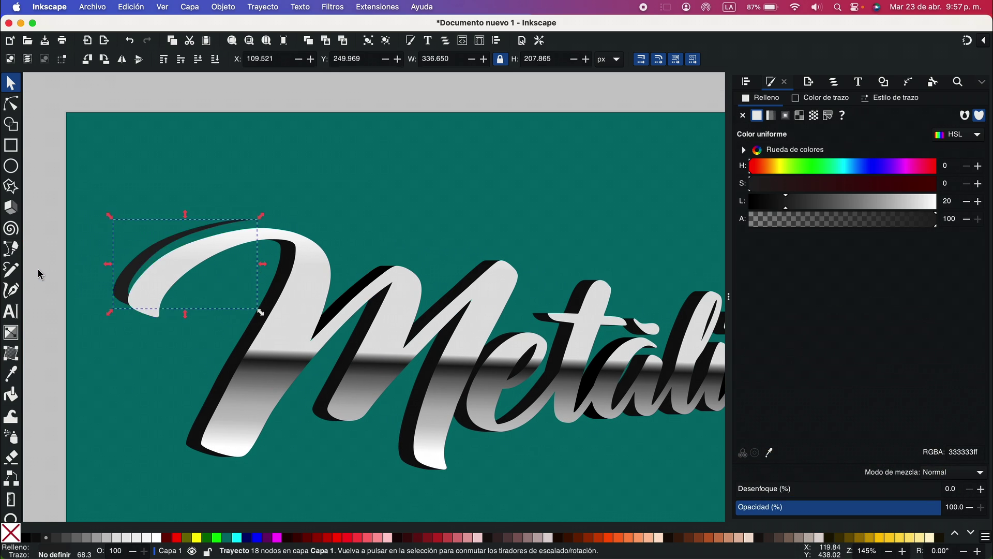
key("shift+Down")
key("shift+Down")
key("shift+Down")
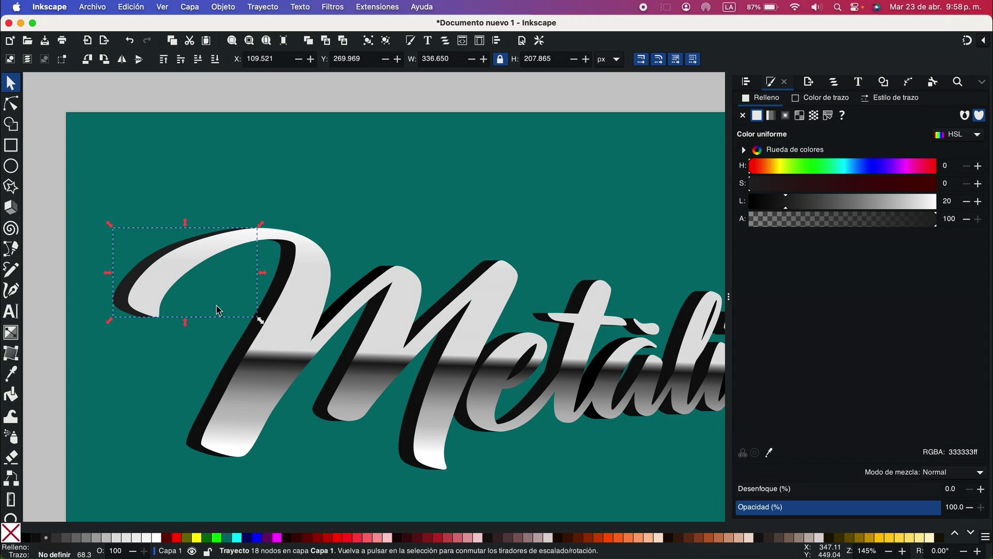
- Add a vertical linear gradient from bottom to top on the shadow piece behind the M's opening curve, using existing gradient 522
key("g")
left_click_drag(184, 314, 189, 233)
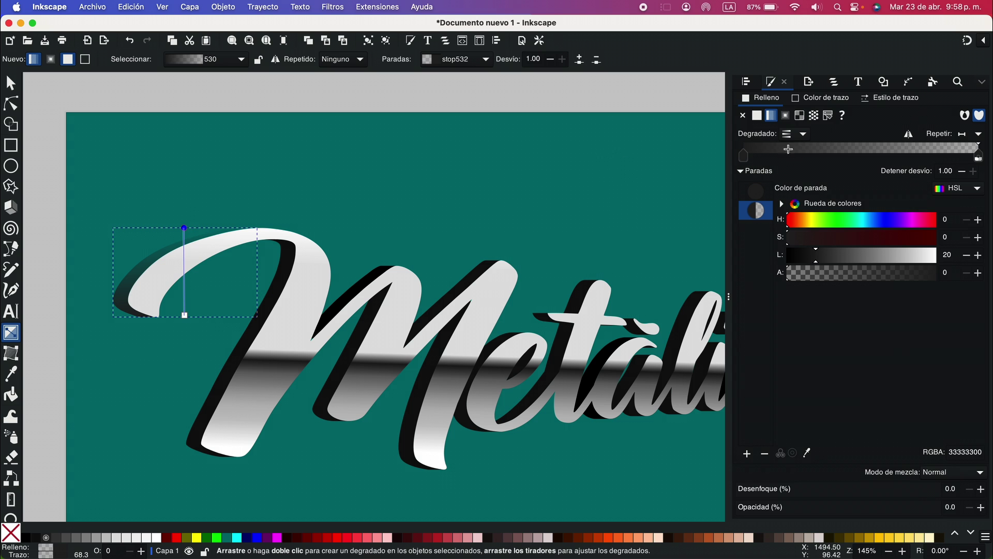
left_click(800, 135)
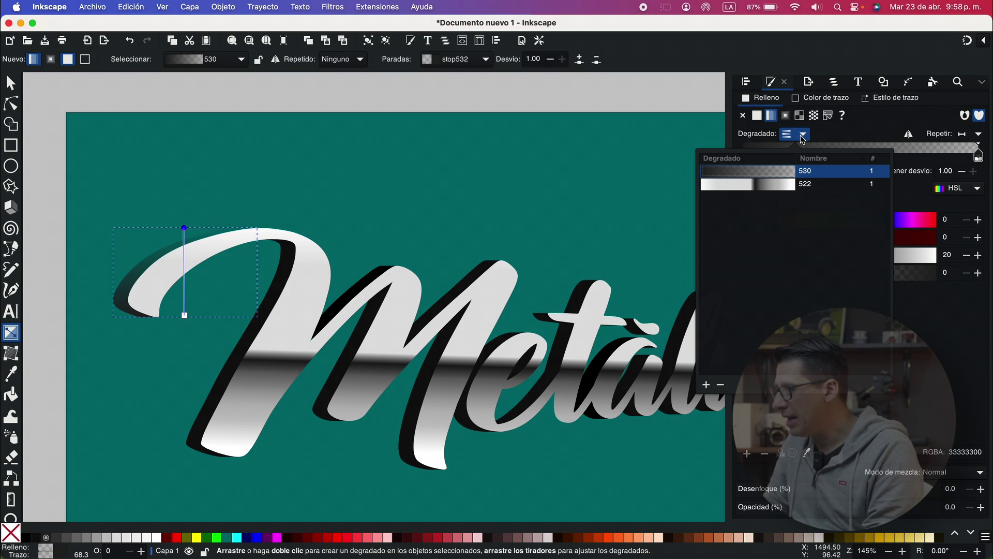
left_click(764, 185)
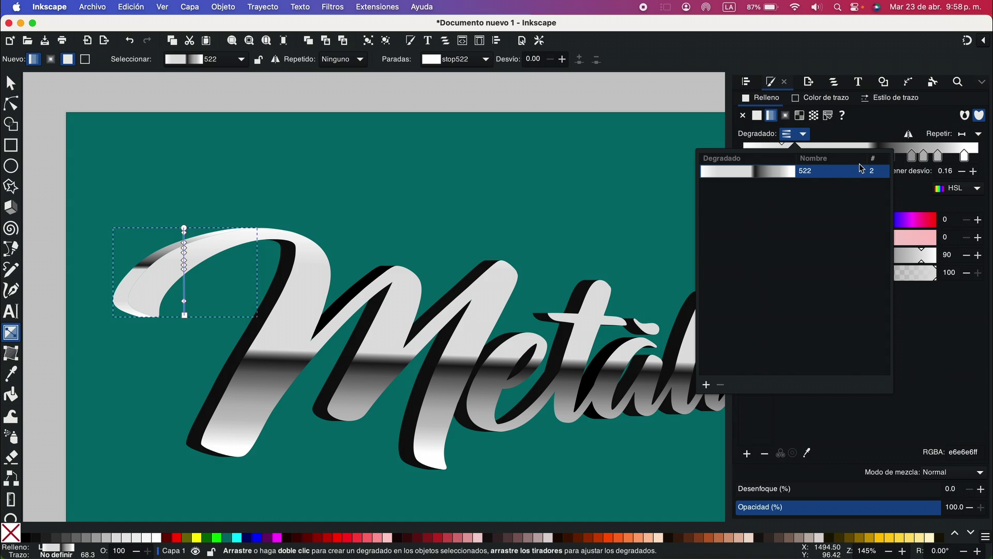
left_click(797, 136)
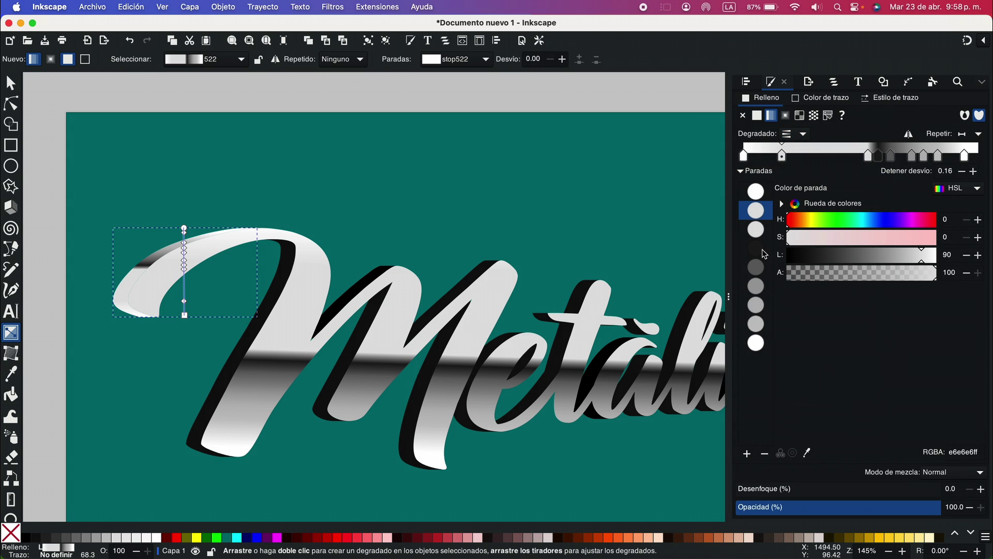
- Shift the second and third stops of the opening curve's shadow gradient closer to its start
left_click_drag(184, 269, 186, 289)
scroll(188, 306, "up", 2)
left_click_drag(809, 157, 796, 157)
left_click_drag(782, 157, 772, 156)
- Darken the shadow gradient's first stop to gray, and move the dark fourth stop closer to the start while lightening it
left_click(744, 157)
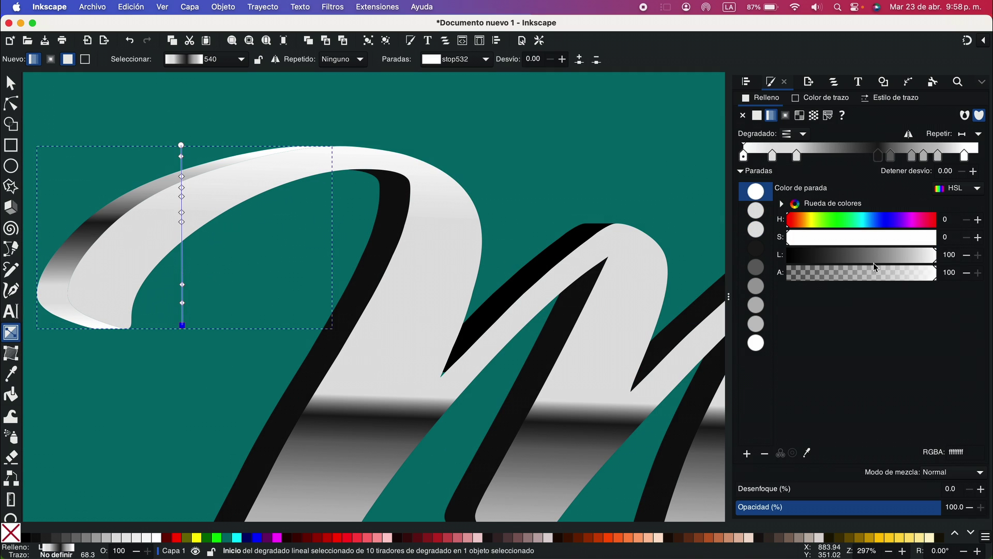
left_click_drag(875, 259, 869, 260)
left_click_drag(878, 156, 850, 156)
left_click_drag(810, 265, 859, 262)
- Delete two mid-gray stops from the opening curve's shadow gradient and adjust the lightness of a remaining stop
left_click(762, 286)
left_click(764, 454)
left_click(757, 304)
left_click(765, 453)
left_click(887, 255)
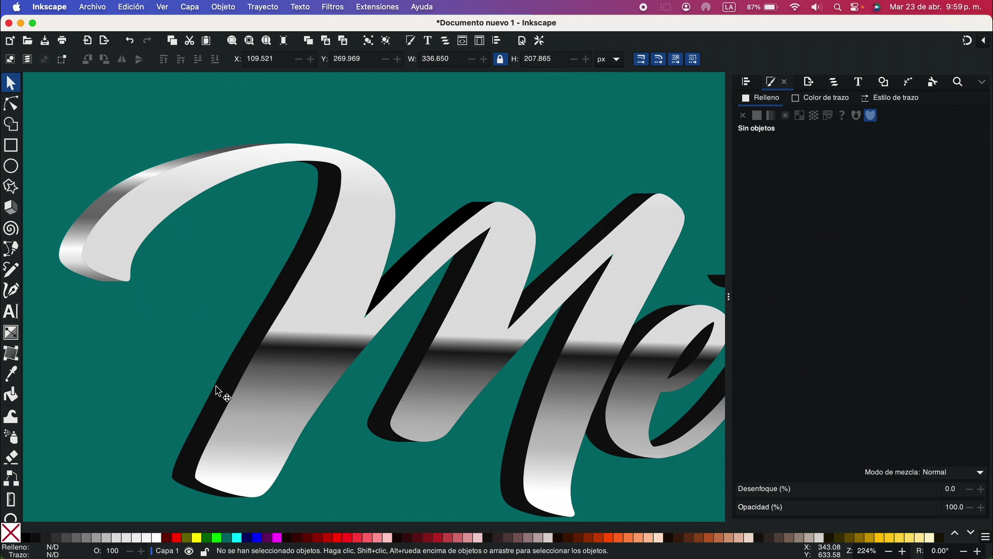
- Fill the shadow piece along the M's first stem with a top-to-bottom linear gradient, using existing gradient 540
left_click(220, 392)
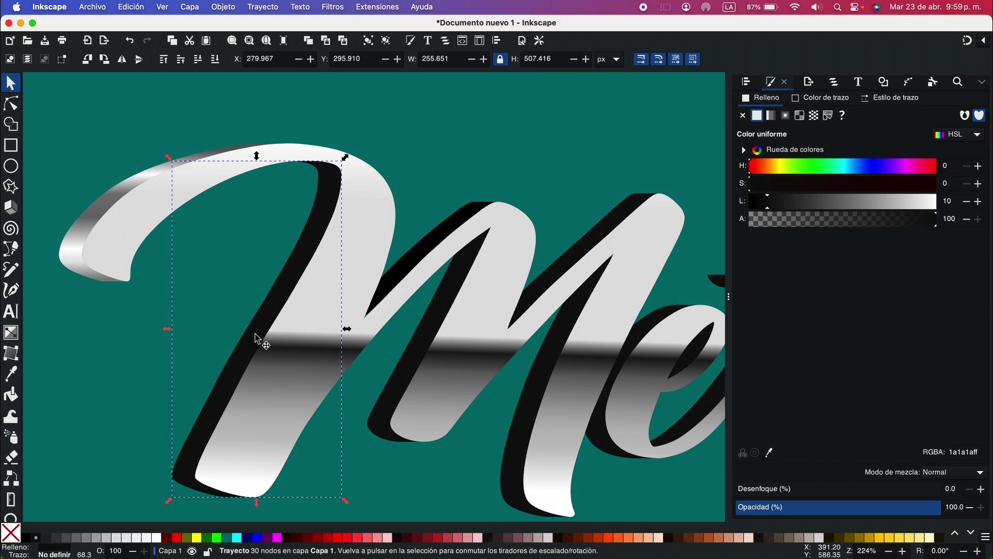
key("g")
mouse_move(319, 155)
left_mouse_down()
mouse_move(220, 510)
mouse_move(231, 483)
mouse_move(253, 498)
left_mouse_up()
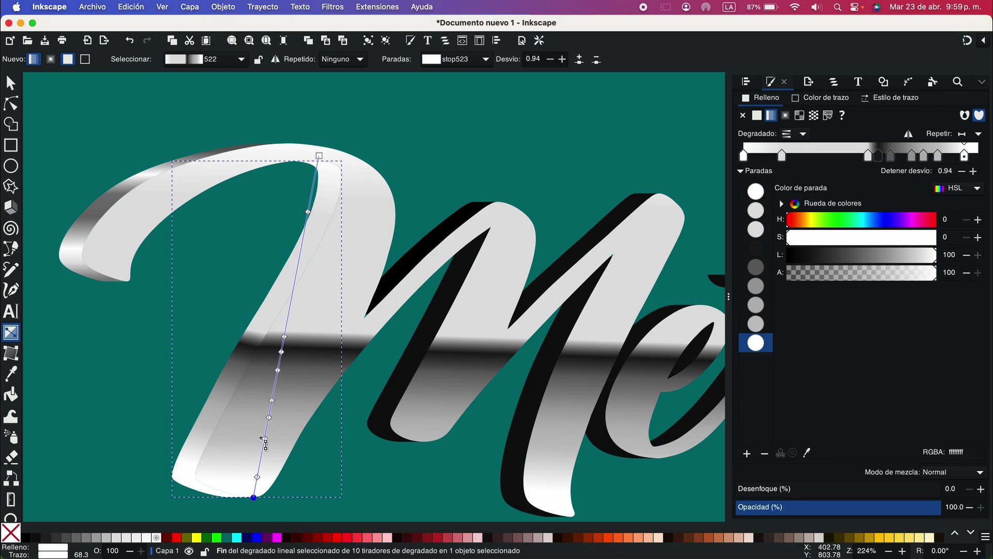
mouse_move(320, 155)
left_mouse_down()
mouse_move(275, 155)
mouse_move(309, 148)
left_mouse_up()
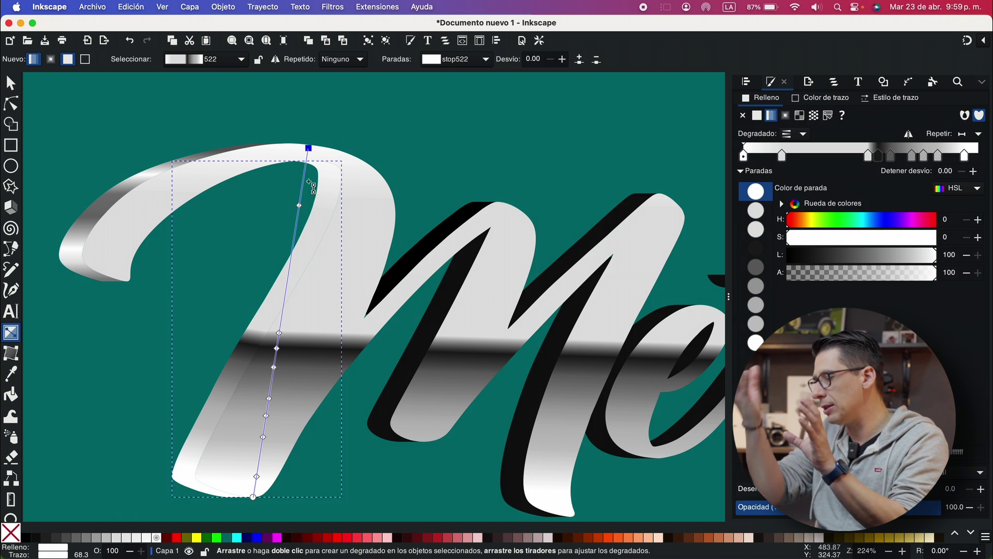
key("Escape")
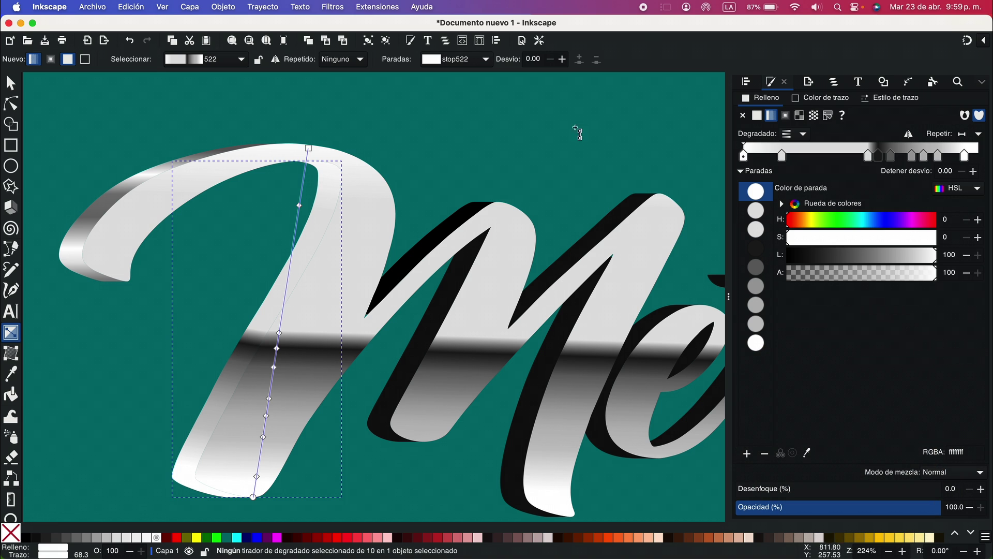
left_click(799, 135)
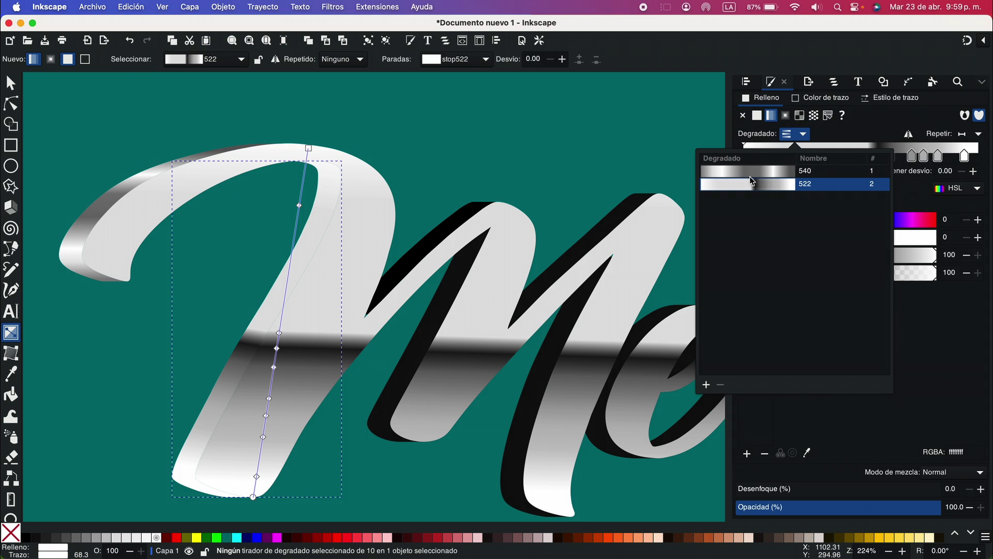
left_click(746, 174)
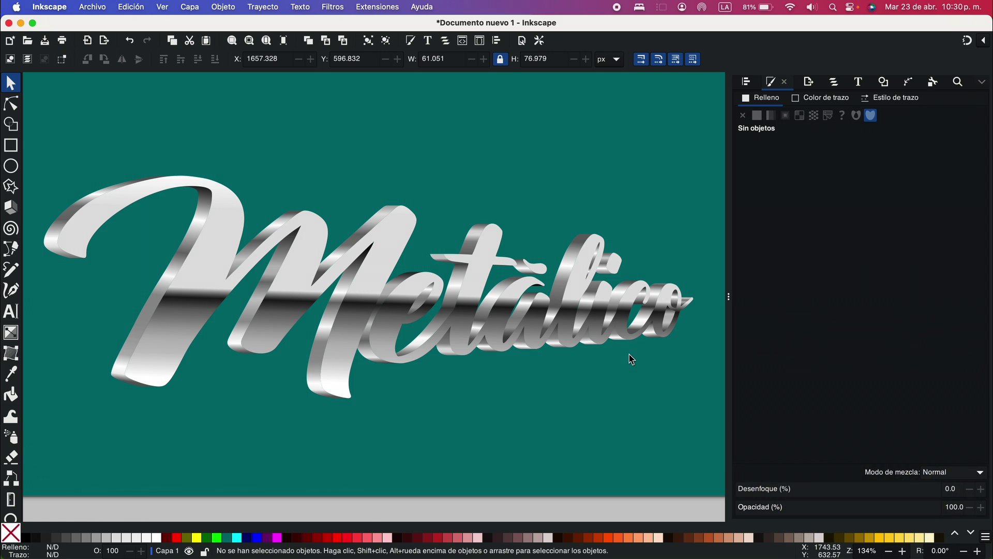
- Move the gradient's end point just above the shadow piece on the M's middle arch, keeping the gradient nearly vertical
scroll(227, 275, "up", 5)
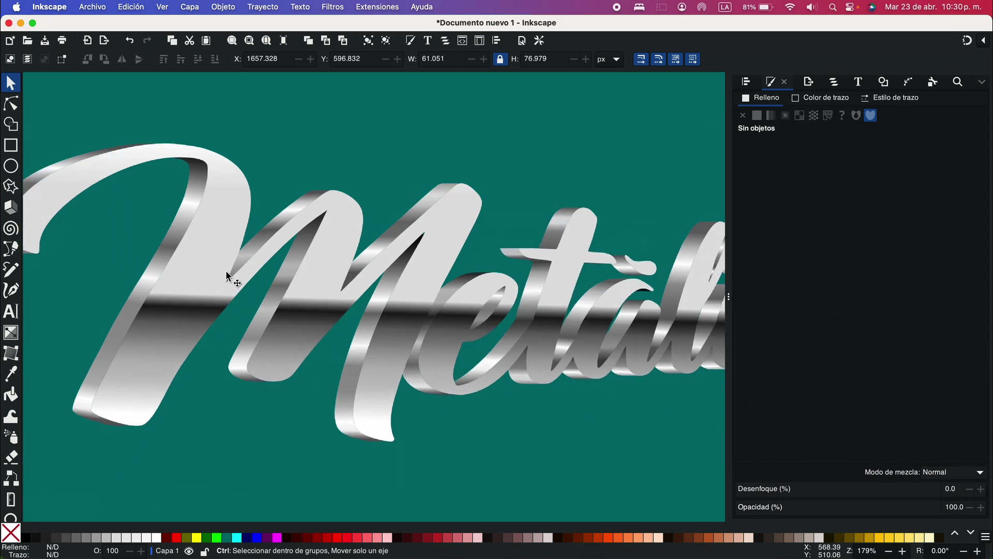
scroll(284, 298, "up", 2)
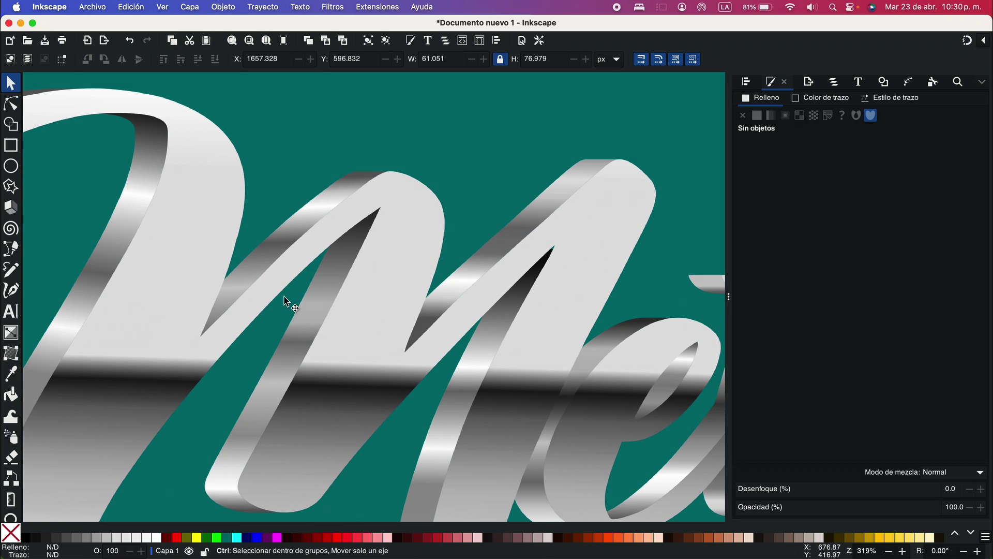
left_click(280, 251)
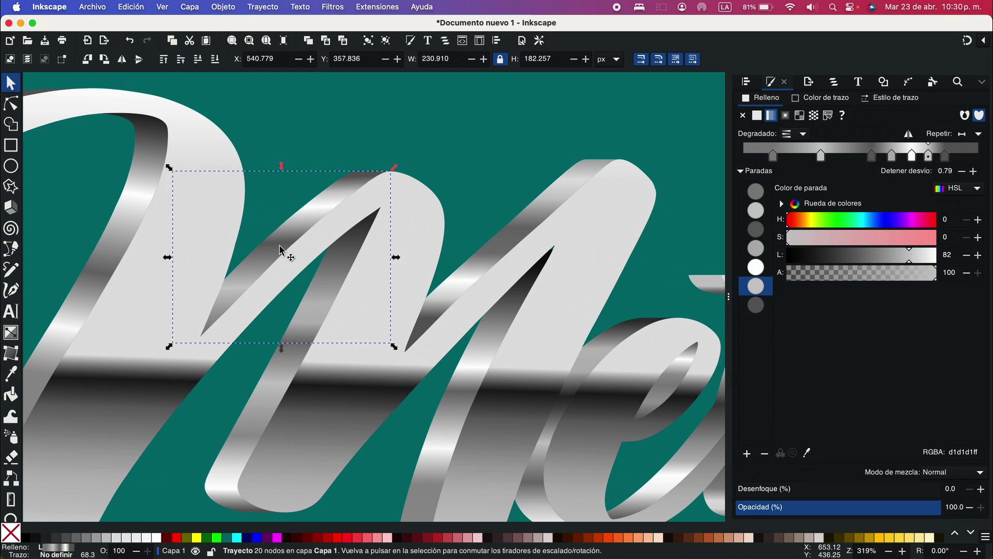
key("n")
left_click_drag(325, 148, 330, 142)
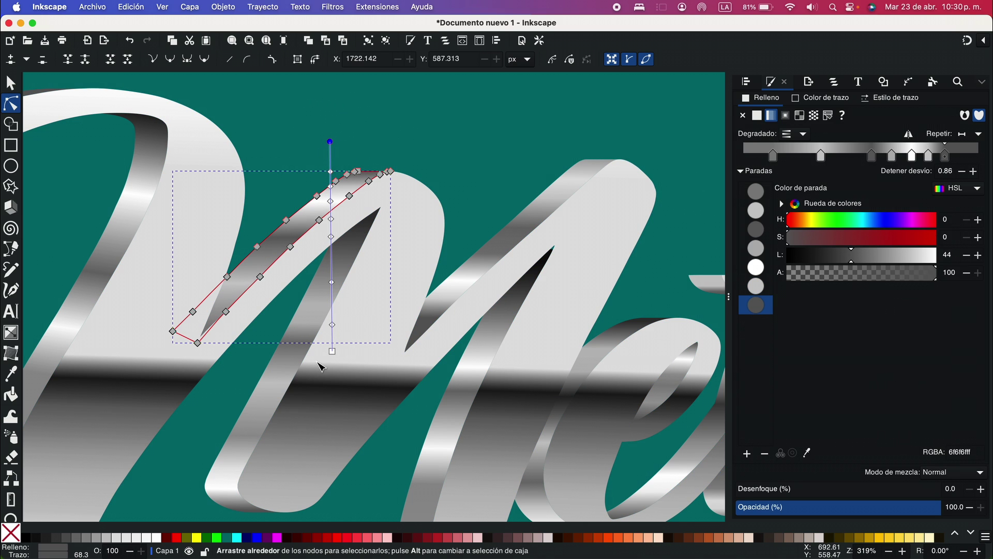
key("s")
key("5")
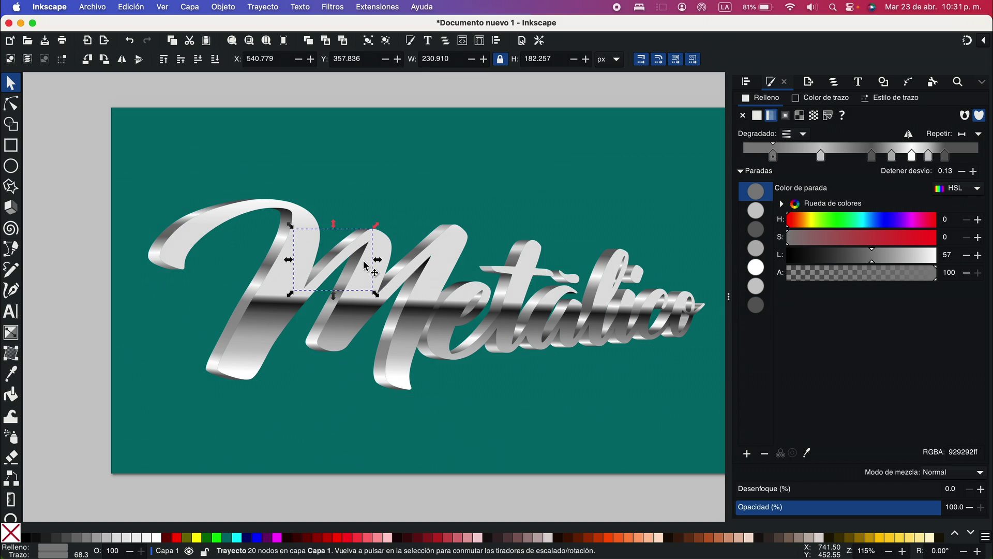
left_click(410, 221)
- Review the list of document gradients with the shadow piece on the M's middle arch selected
scroll(409, 260, "up", 2)
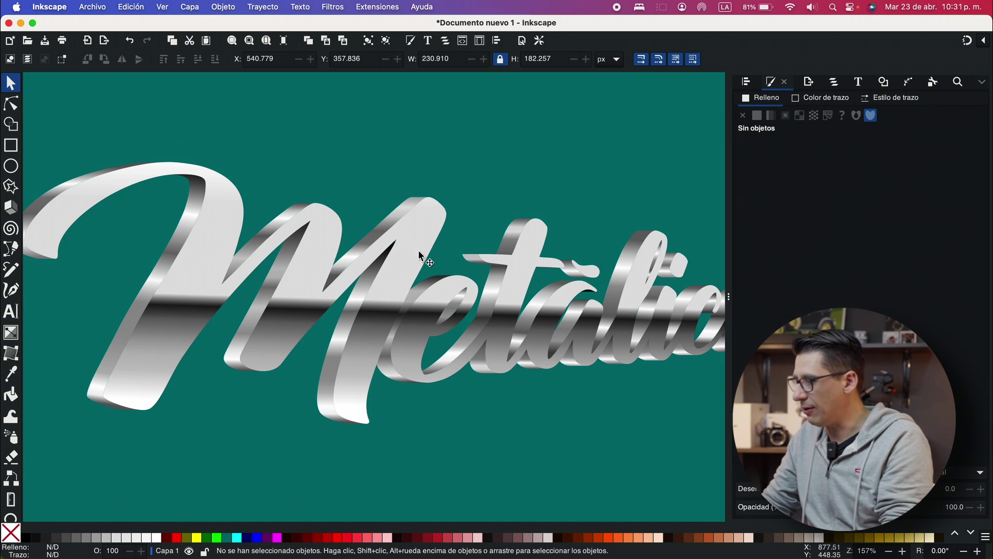
left_click(271, 235)
left_click(802, 135)
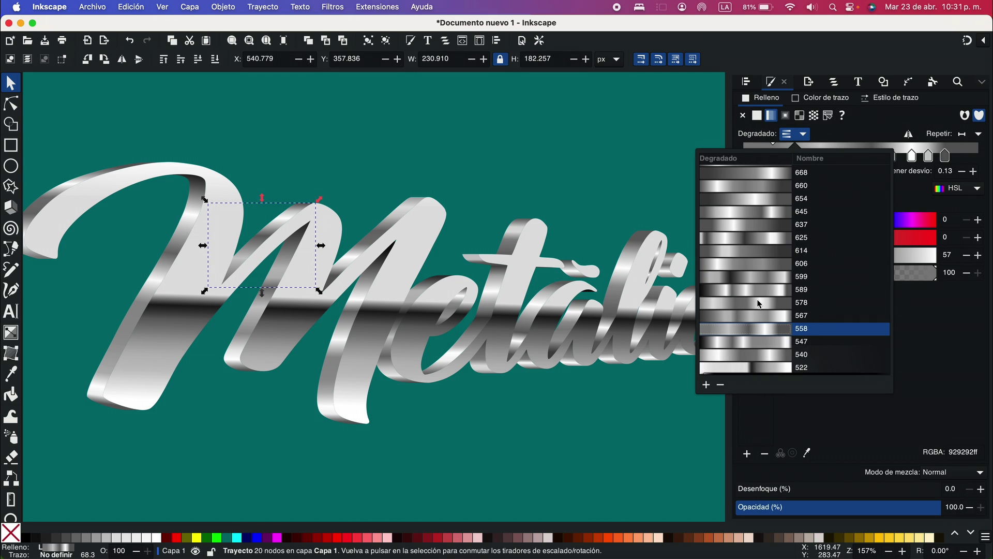
left_click(504, 443)
- Fill the remaining black shadow sliver under the tip of the letter "a" with a linear gradient, using existing gradient 654
scroll(499, 429, "right", 5)
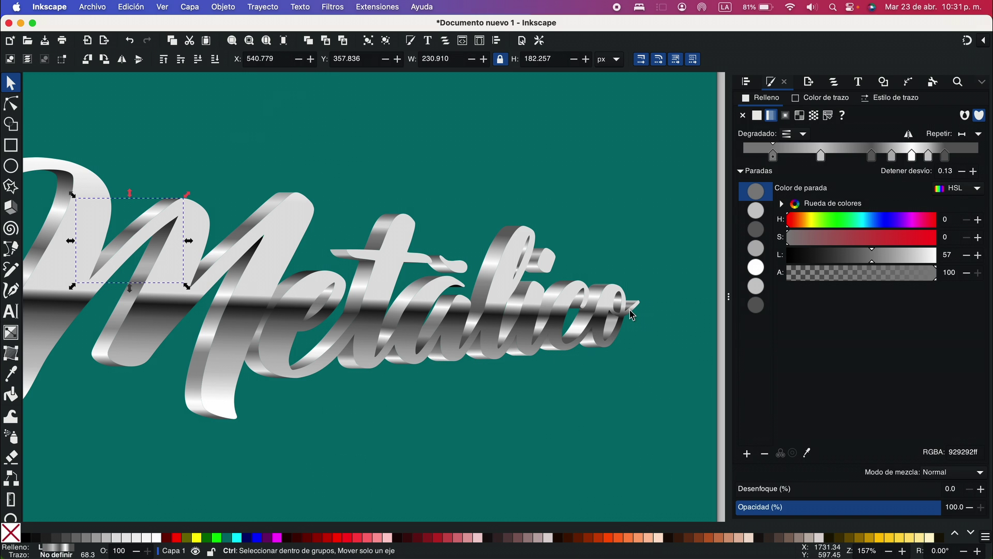
scroll(633, 313, "up", 3)
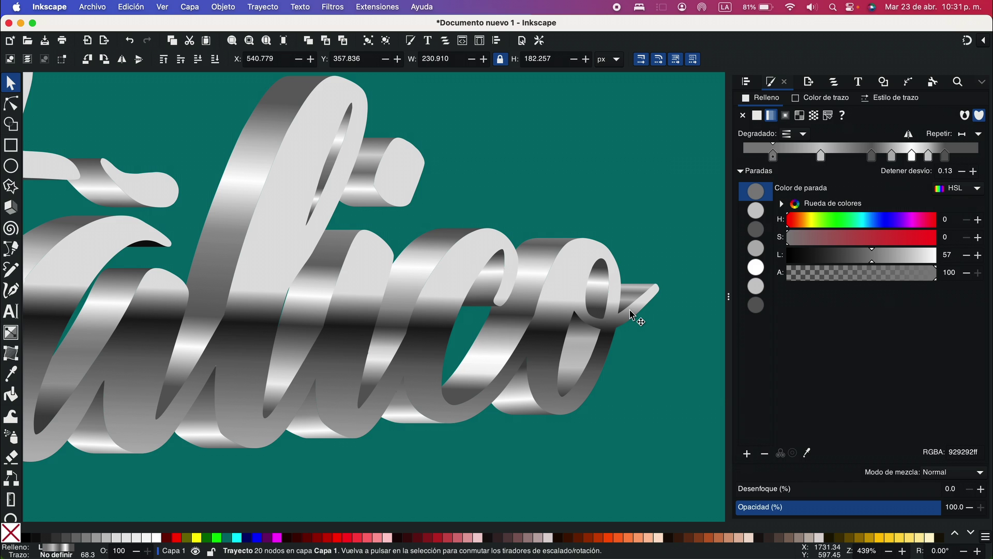
scroll(633, 315, "left", 3)
scroll(381, 226, "up", 4)
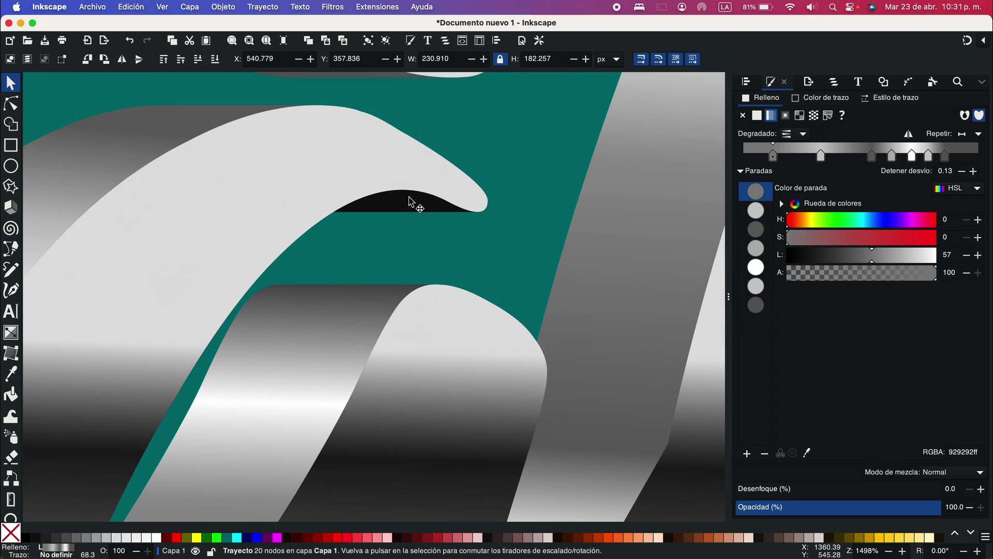
left_click(411, 203)
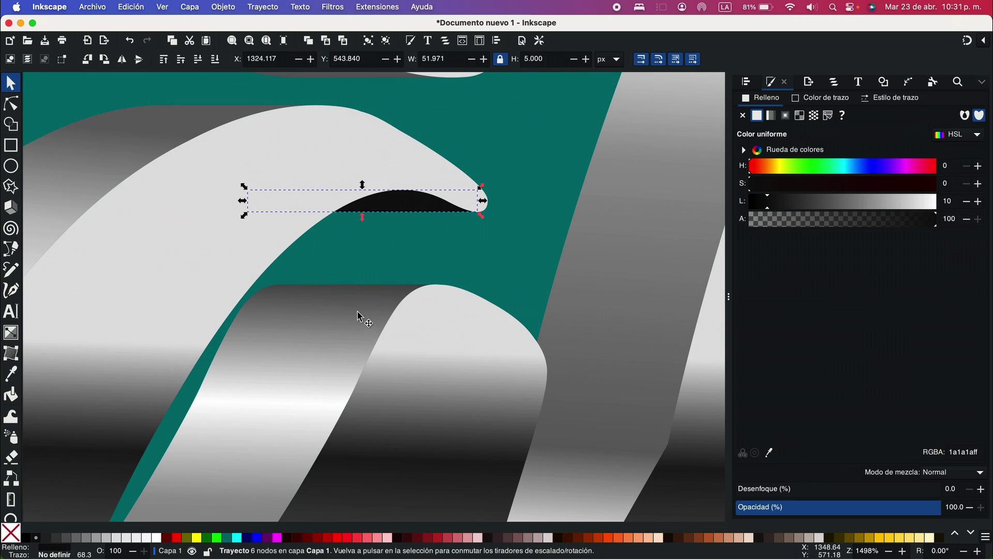
key("g")
left_click_drag(338, 181, 374, 228)
left_click(797, 133)
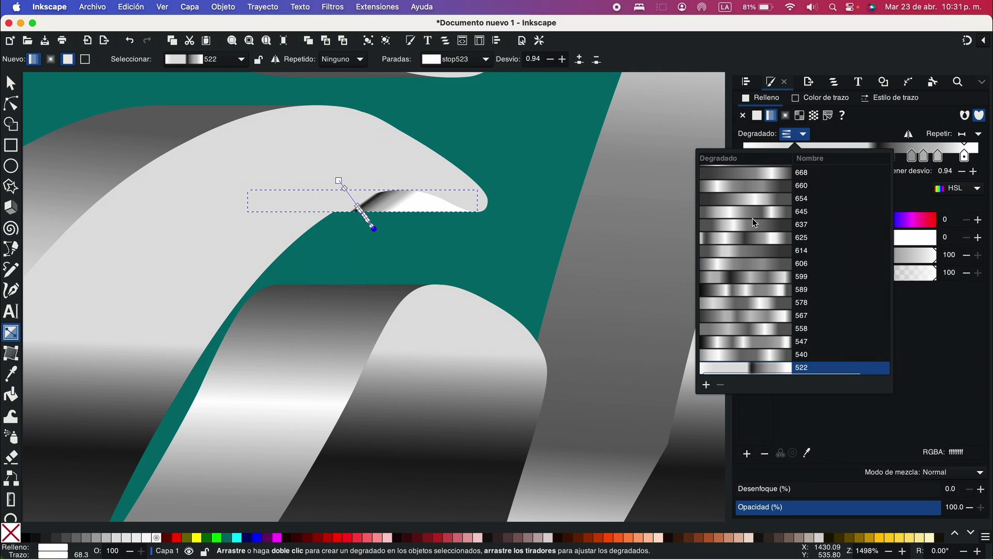
left_click(748, 201)
scroll(740, 210, "up", 3)
- Make the sliver's gradient run nearly vertically, and set its stop at offset 0.61 to lightness 64
left_click_drag(339, 180, 378, 169)
left_click(887, 155)
left_click_drag(913, 253, 883, 259)
key("s")
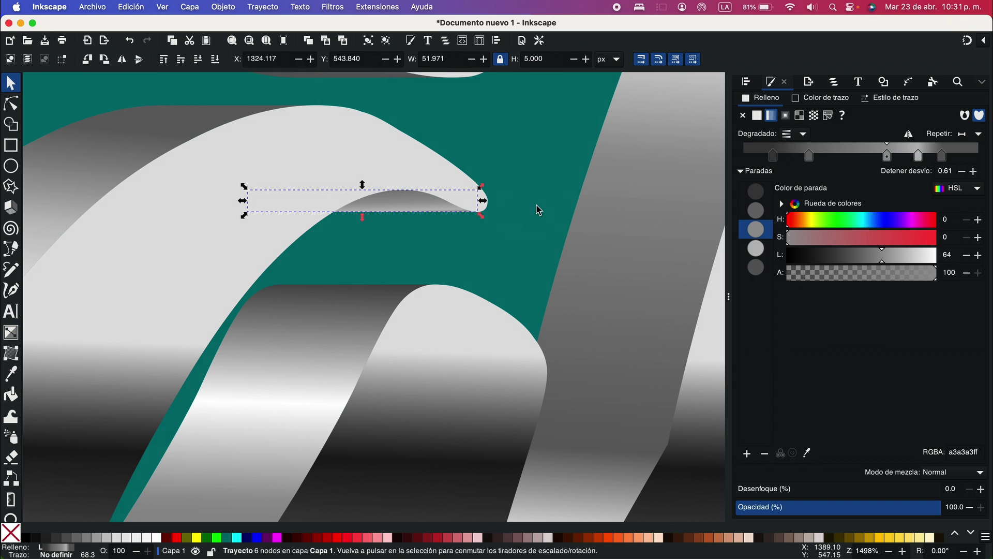
left_click(536, 205)
- Examine the metallic shading on the shadow pieces and front letters across the whole "Metálico" lettering
scroll(536, 205, "down", 4)
scroll(536, 204, "down", 2)
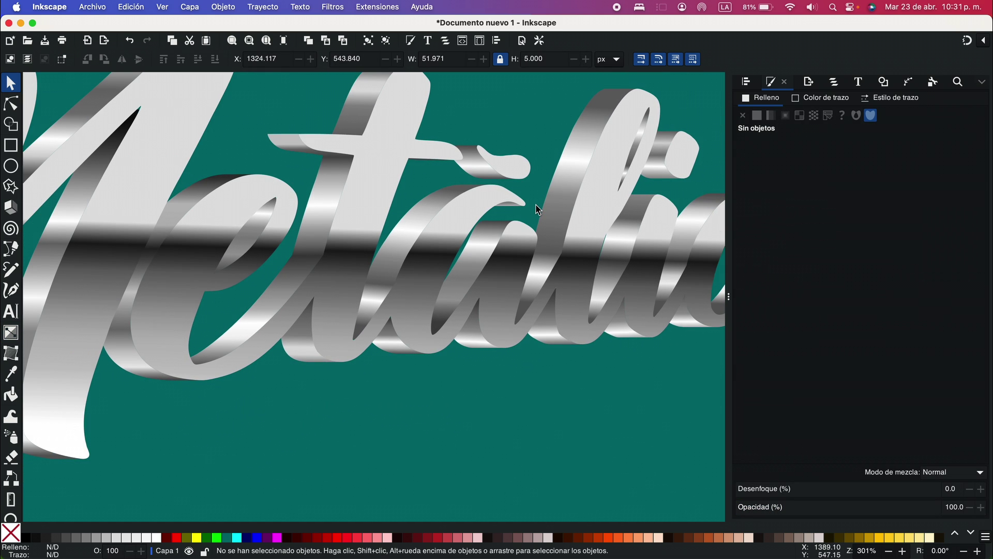
scroll(537, 207, "up", 2)
scroll(538, 210, "up", 2)
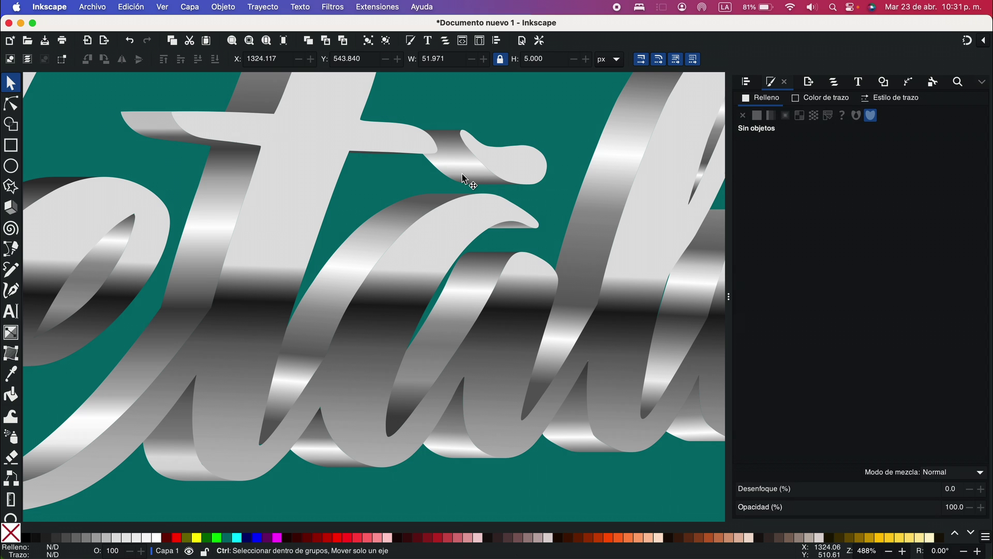
scroll(463, 178, "down", 5)
scroll(463, 178, "up", 3)
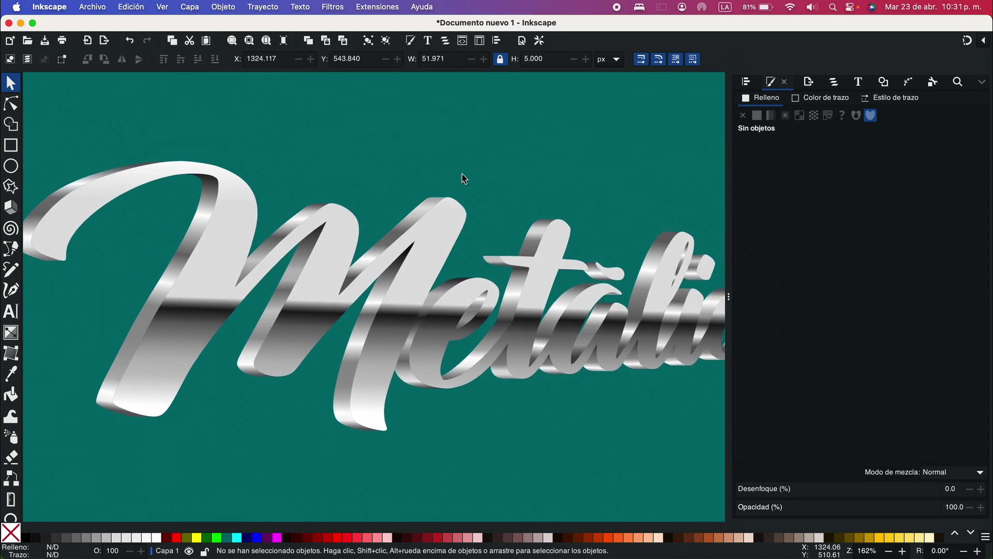
scroll(464, 178, "down", 1)
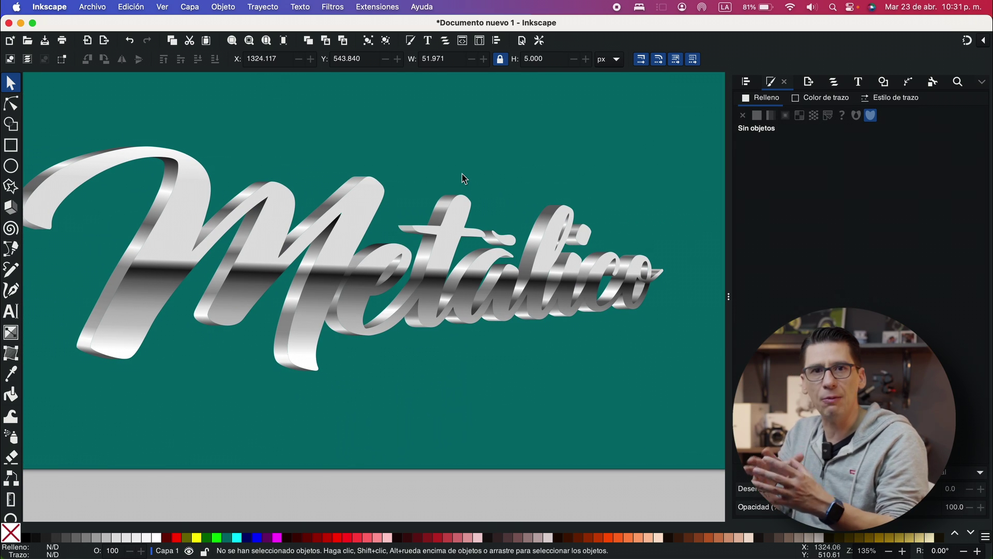
scroll(463, 178, "left", 2)
scroll(463, 178, "down", 1)
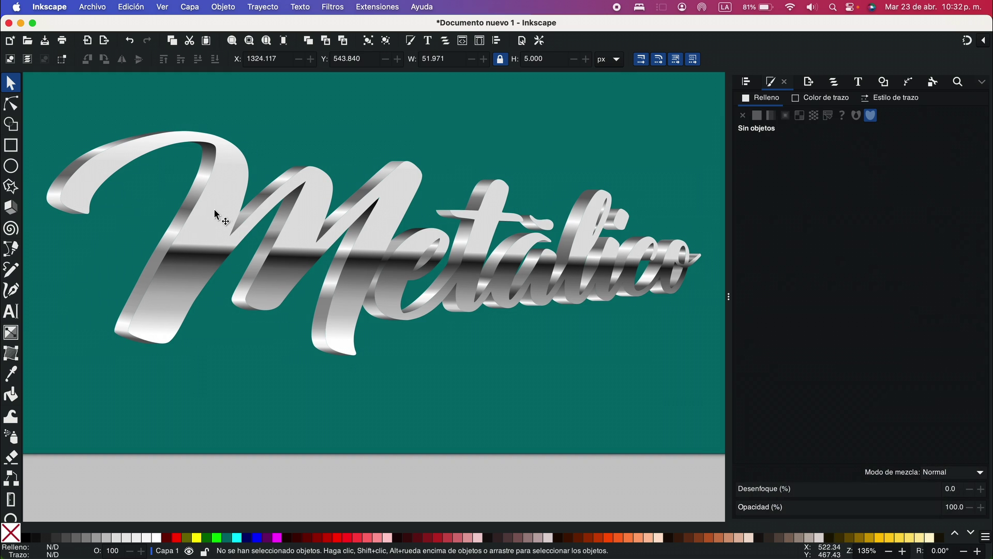
left_click(216, 213)
left_click_drag(216, 213, 217, 279)
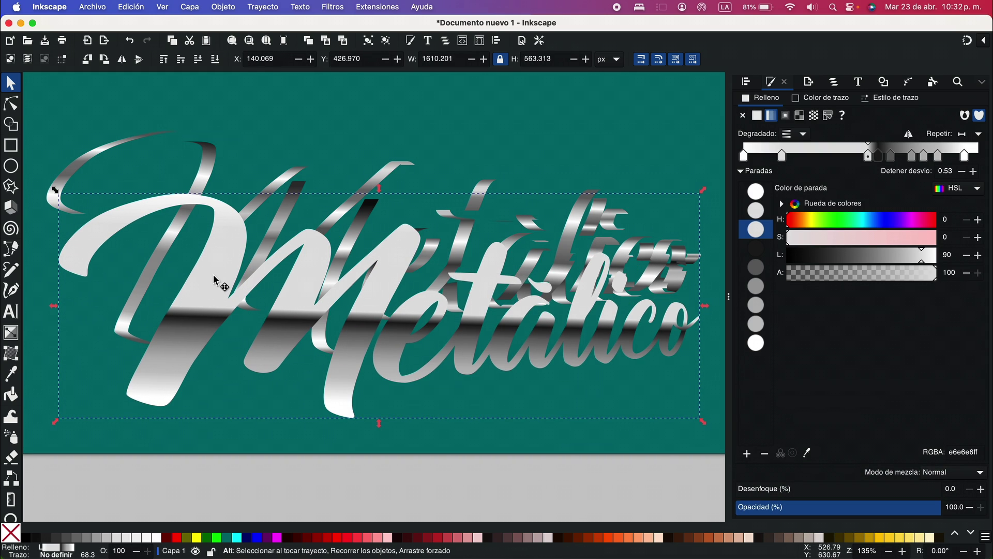
key("super+z")
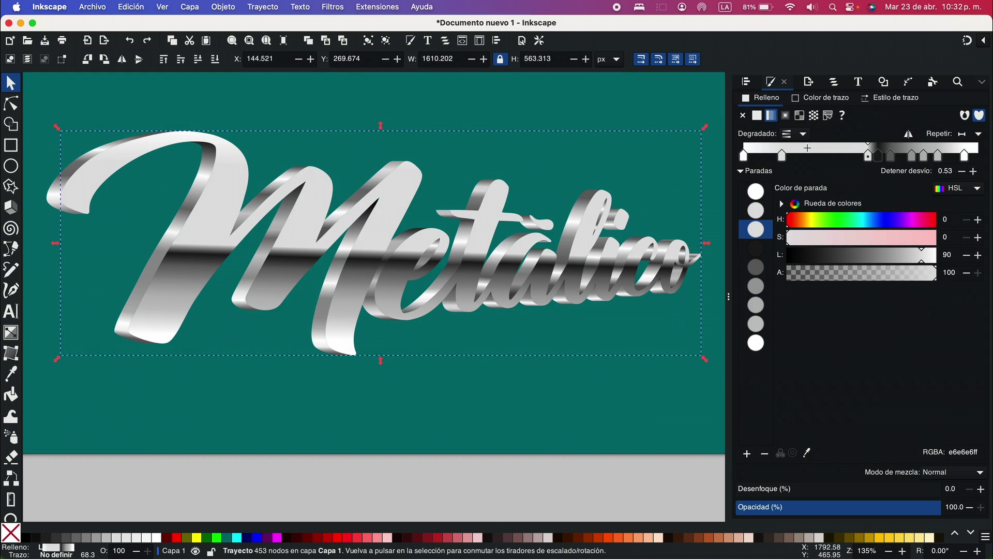
- Shift the first two stops of the front letters' gradient inward and darken the second stop to a mid grey
left_click_drag(782, 154, 799, 154)
left_click_drag(920, 259, 914, 263)
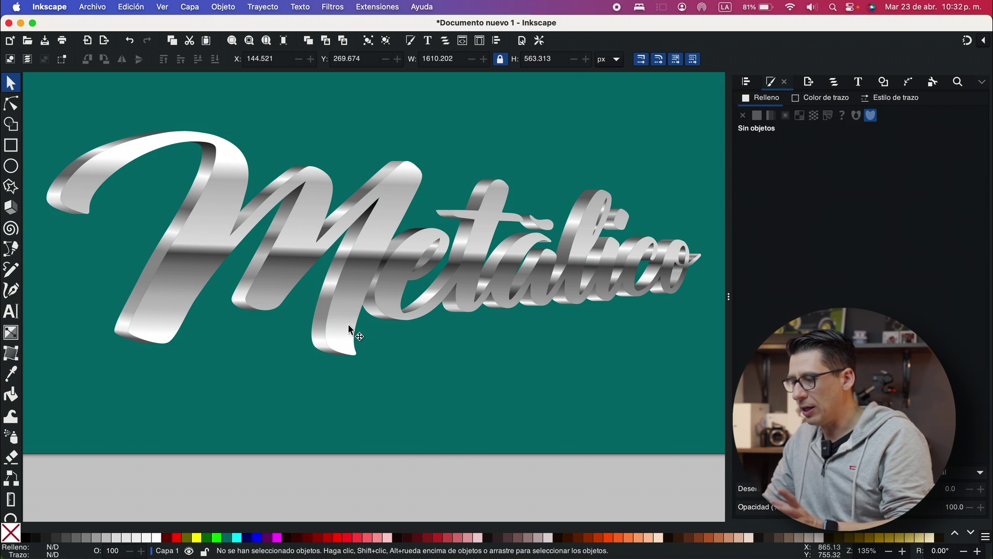
- Duplicate the front letters, remove the copy's fill and give it a black stroke 1 px wide
left_click(347, 324)
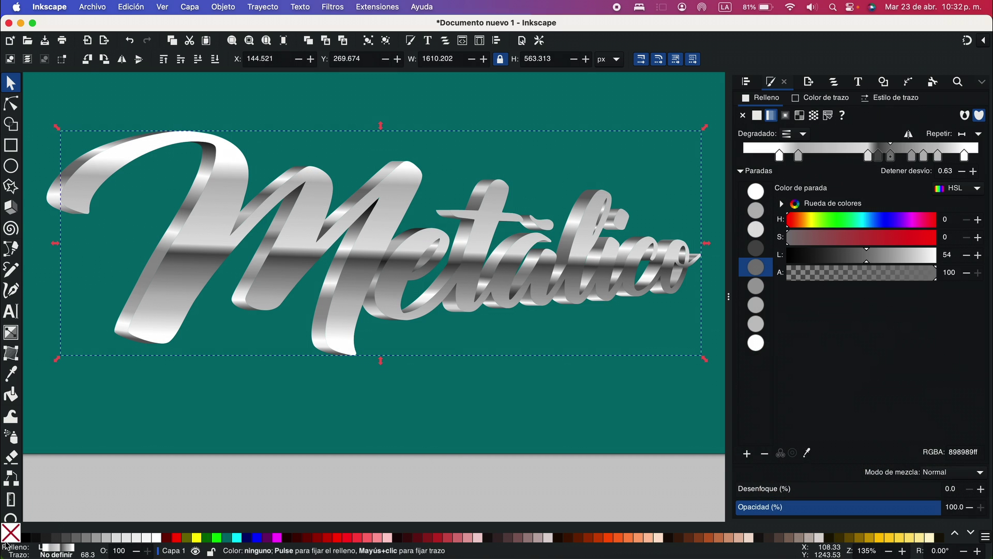
left_click(23, 538)
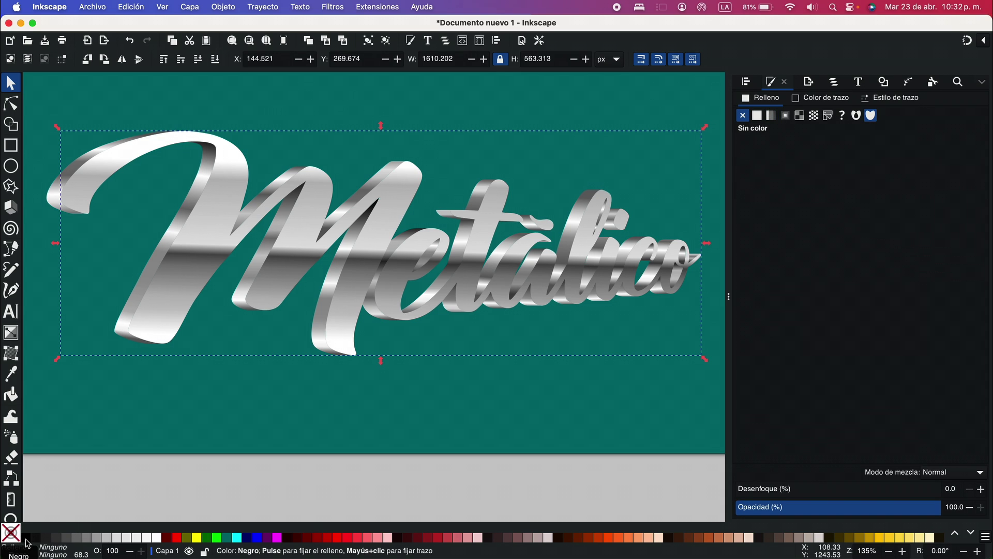
left_click(26, 539, "shift")
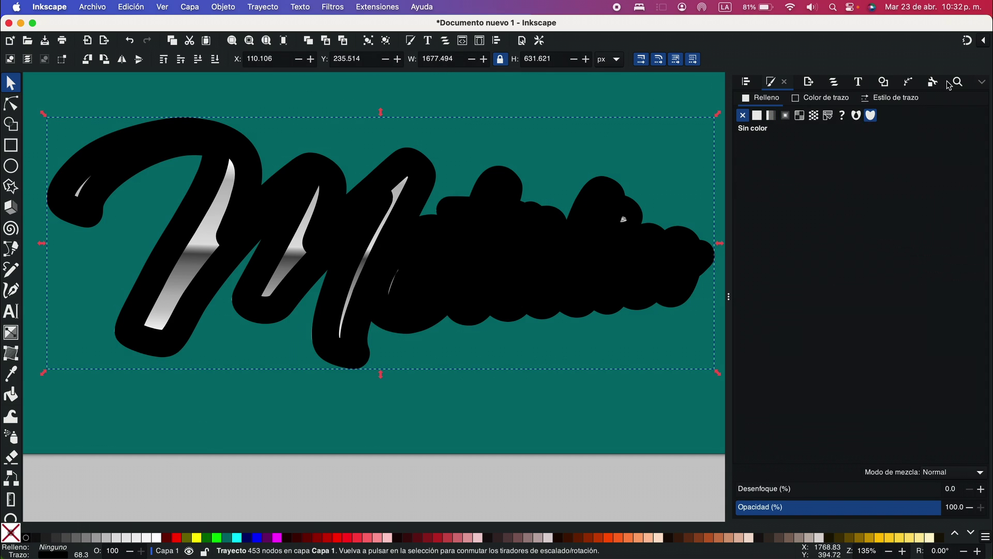
left_click(915, 99)
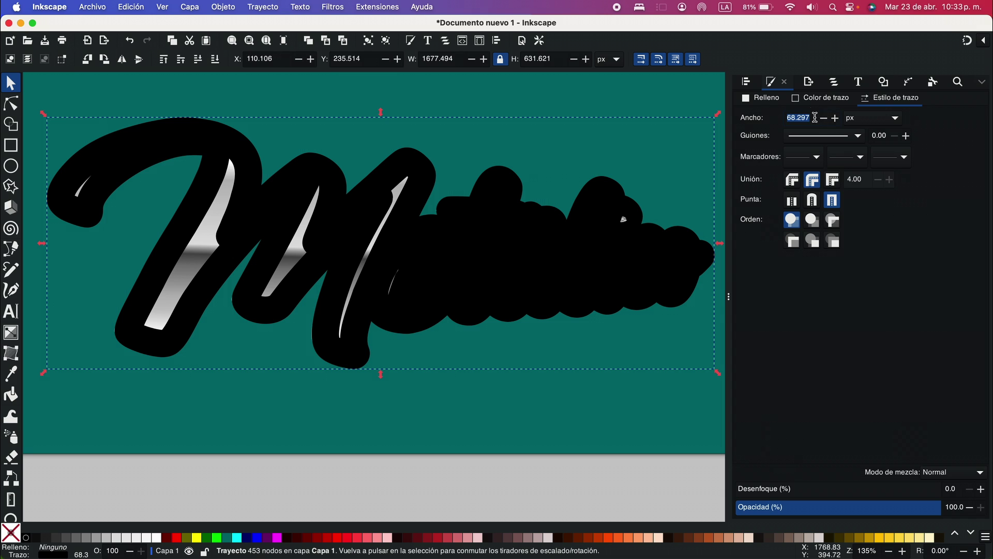
left_click_drag(815, 117, 749, 117)
type("1")
key("Return")
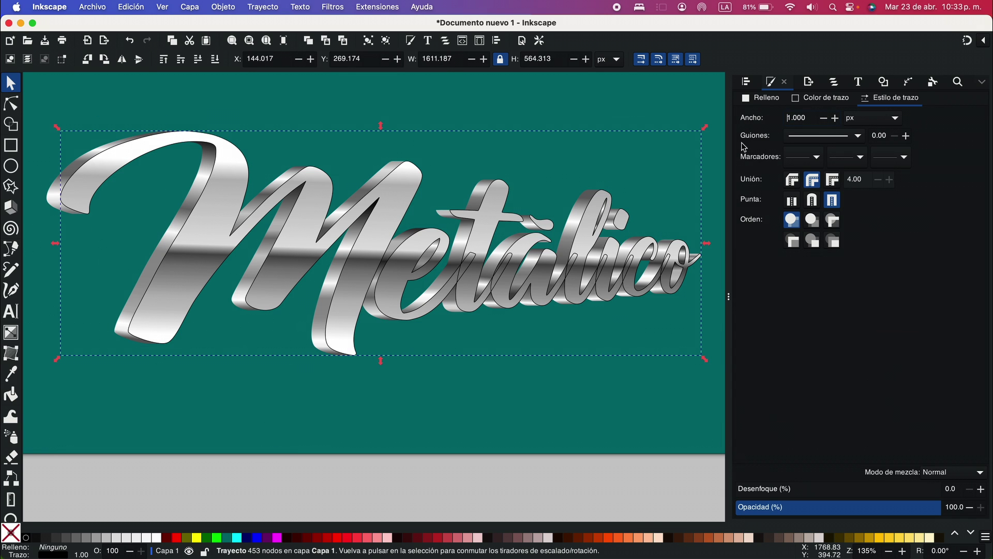
- Move the outline copy straight down, clear of the metallic lettering, to Y 949.174 px
left_click(463, 265)
key("shift+Down")
key("shift+Down")
key("shift+Down")
key("shift+Down")
key("shift+Down")
key("shift+Down")
key("shift+Down")
key("shift+Down")
key("shift+Down")
key("shift+Down")
key("shift+Down")
key("shift+Down")
key("shift+Down")
key("shift+Down")
key("shift+Down")
key("shift+Down")
key("shift+Down")
key("shift+Down")
key("shift+Down")
key("shift+Down")
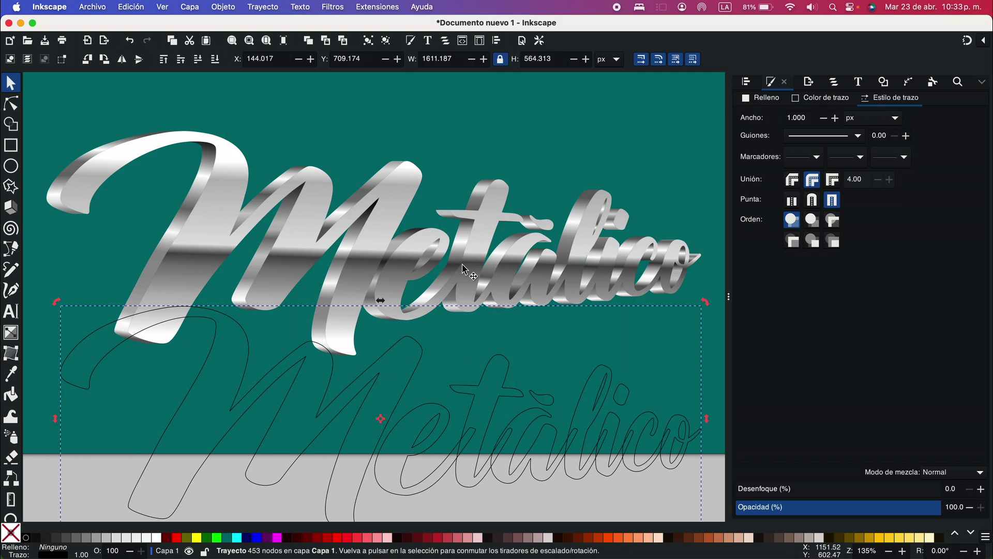
scroll(462, 265, "down", 6)
scroll(463, 265, "right", 3)
key("shift+Down")
key("shift+Down")
key("shift+Down")
key("shift+Down")
key("shift+Down")
key("shift+Down")
key("shift+Down")
key("shift+Down")
key("shift+Down")
key("shift+Down")
key("shift+Down")
key("shift+Down")
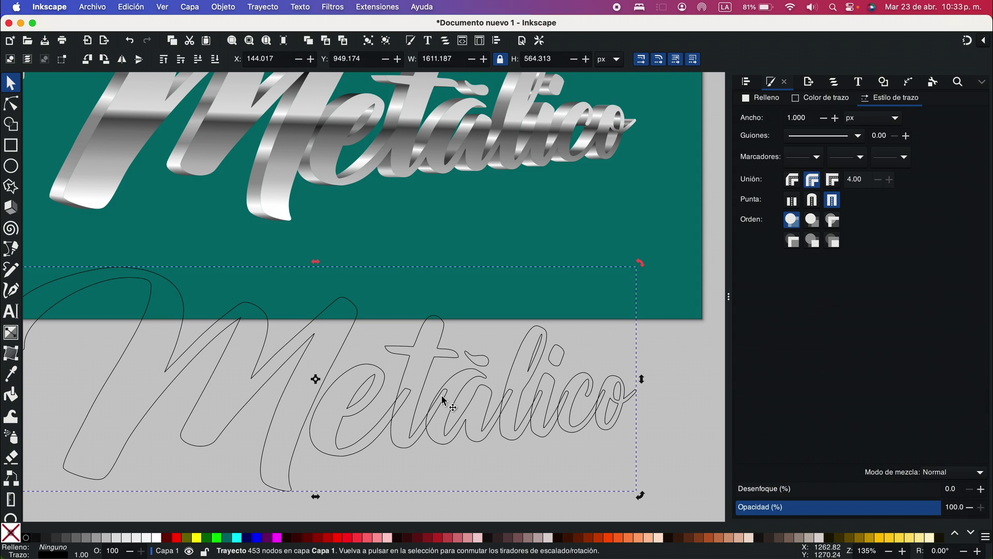
- Break the "etálico" part of the outline copy apart into separate letter paths
left_click(263, 7)
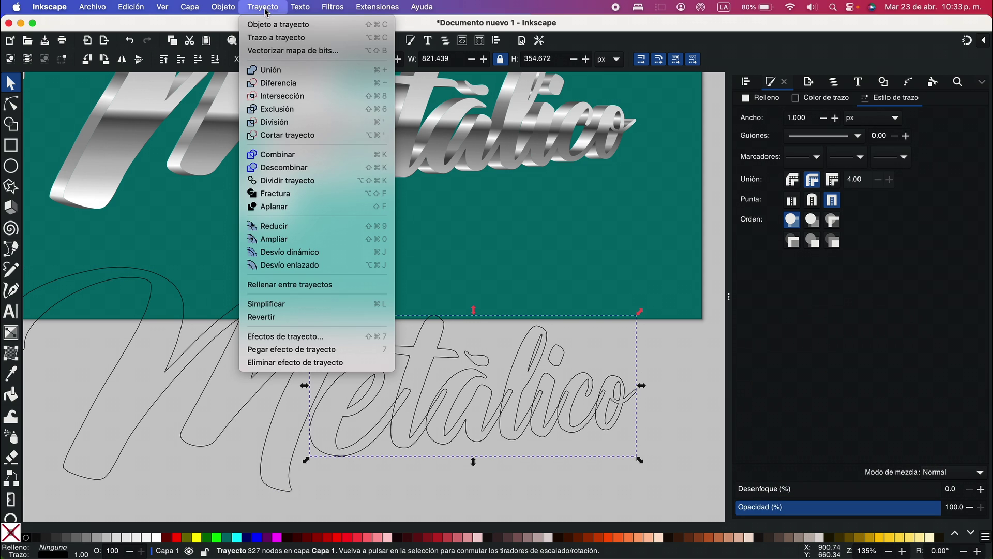
left_click(303, 167)
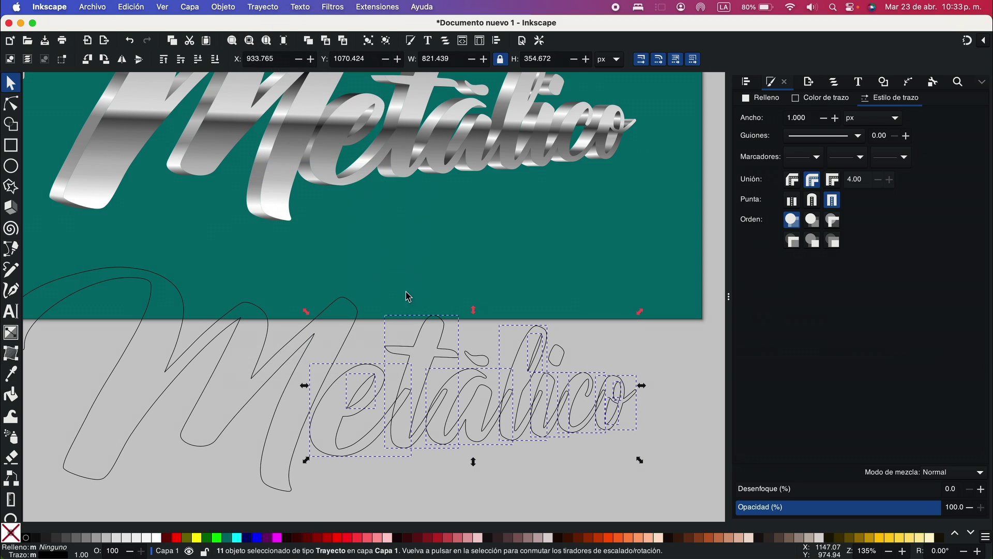
left_click(659, 414)
- Unite the overlapping outlines of the letters o, c, i, l, a, t and e into one path
scroll(500, 422, "up", 4)
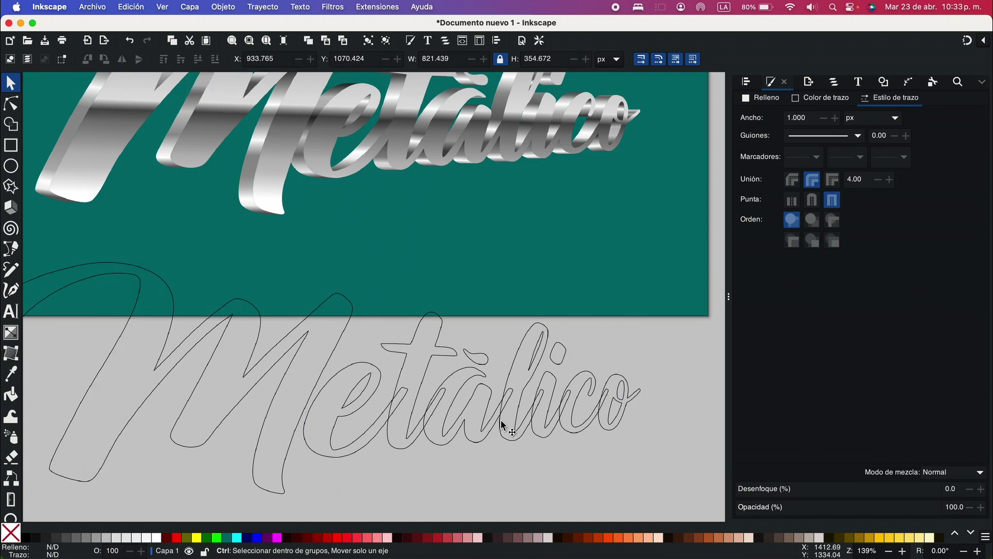
left_click(661, 430)
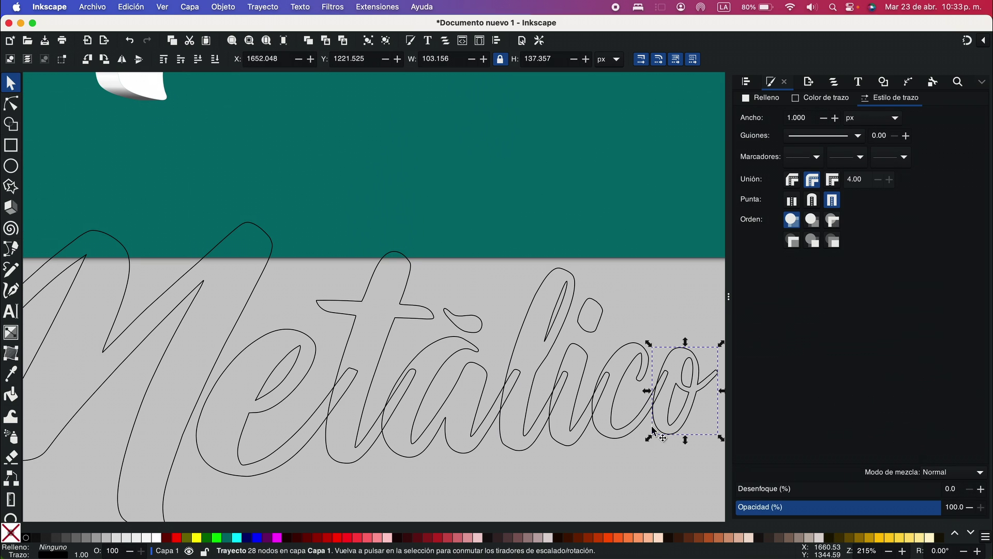
left_click(626, 437, "shift")
left_click(574, 436, "shift")
left_click(529, 440, "shift")
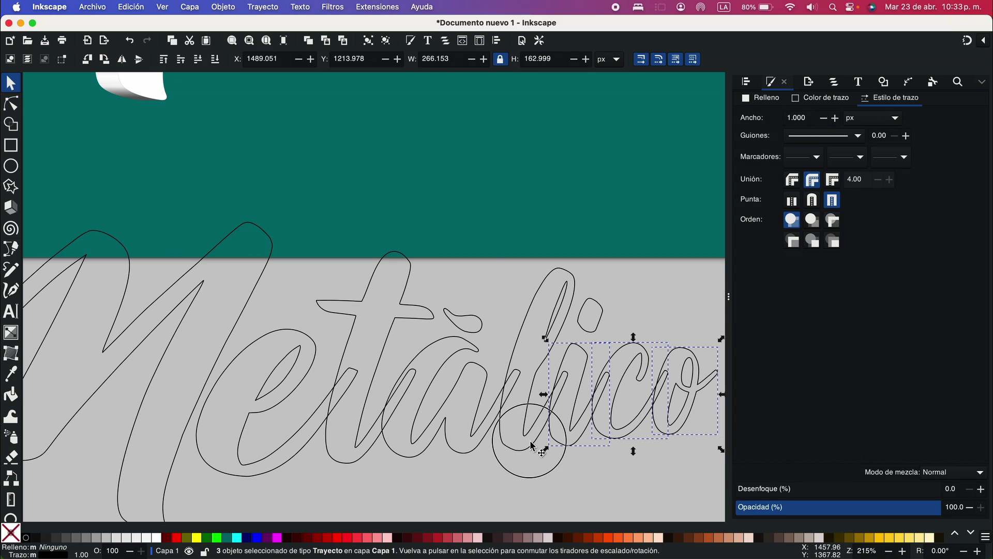
left_click(463, 452, "shift")
left_click(361, 462, "shift")
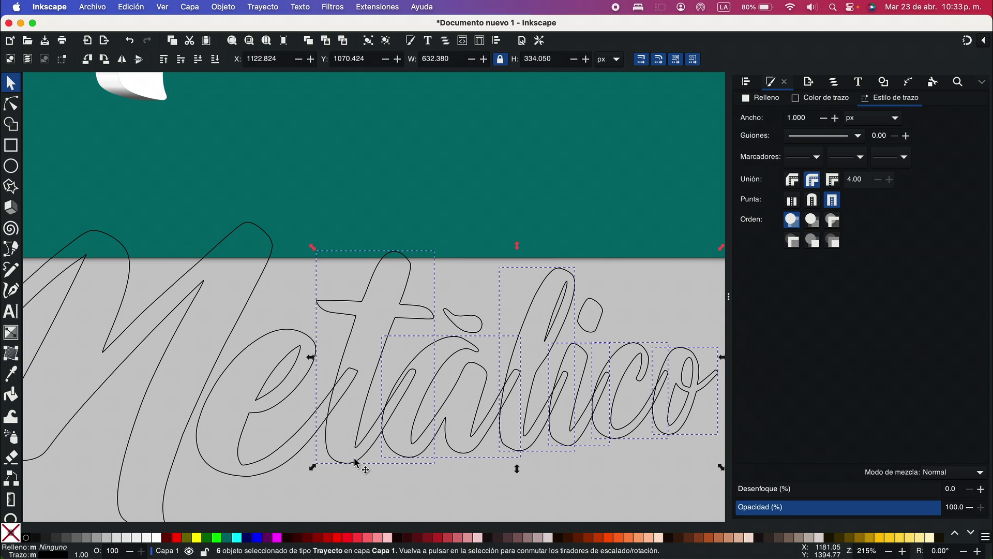
left_click(282, 469, "shift")
key("alt")
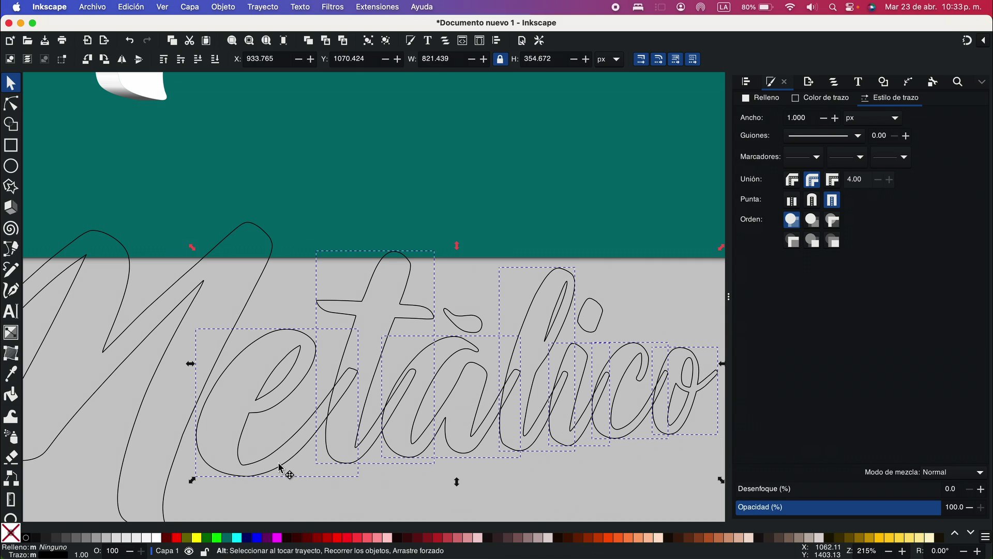
key("ctrl+plus")
left_click(264, 8)
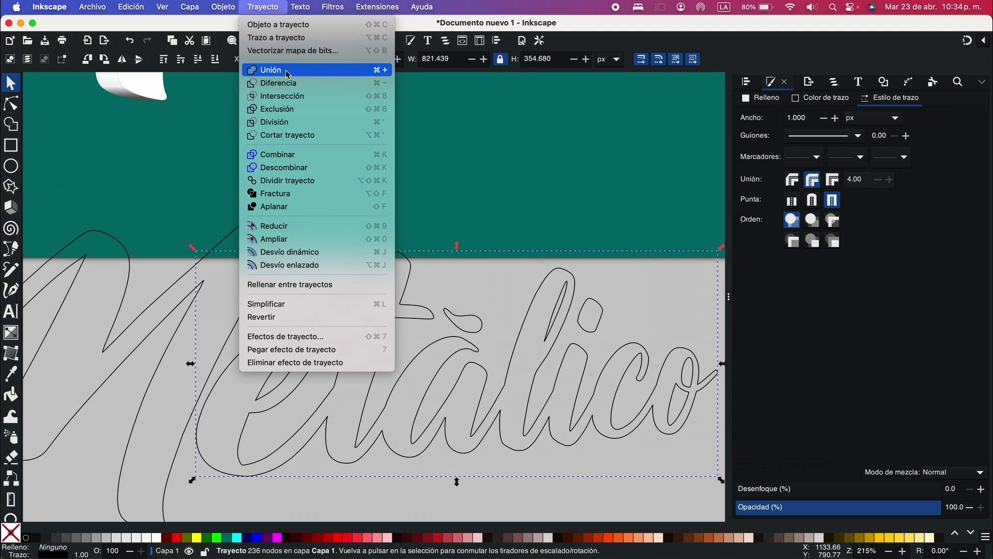
left_click(478, 284)
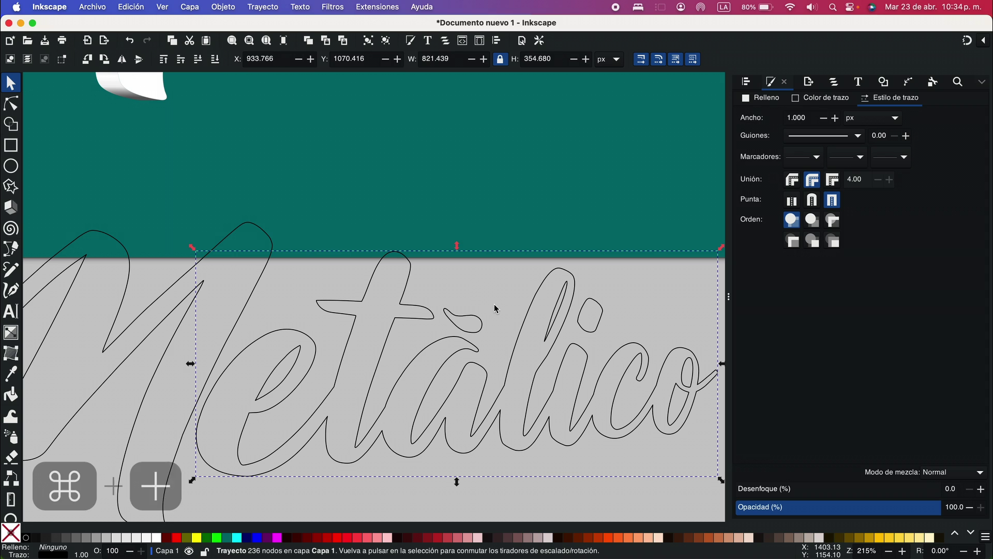
- Group all pieces of the outline lettering and move the group straight up onto the front letters, to Y 269.174 px
scroll(494, 304, "down", 5)
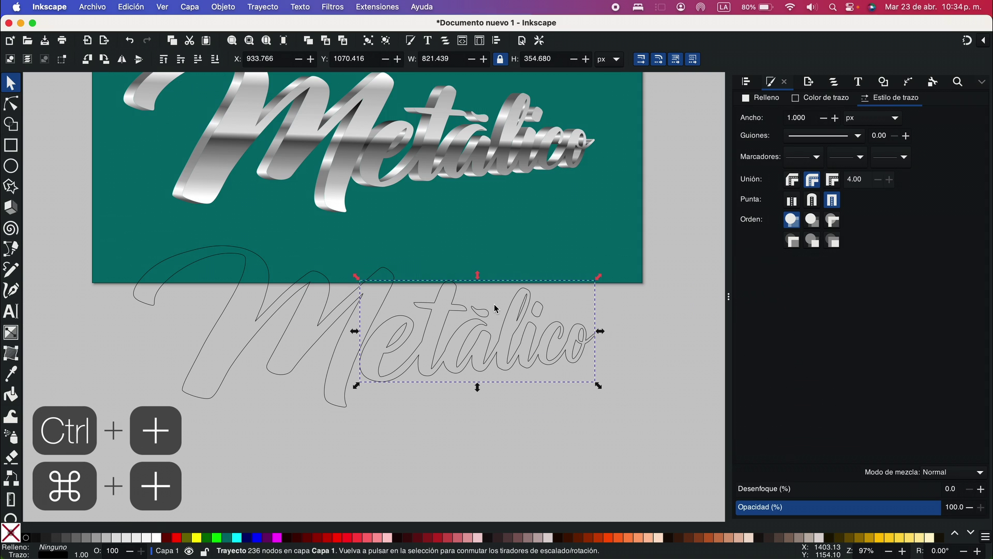
left_click(592, 431)
left_click_drag(618, 428, 73, 228)
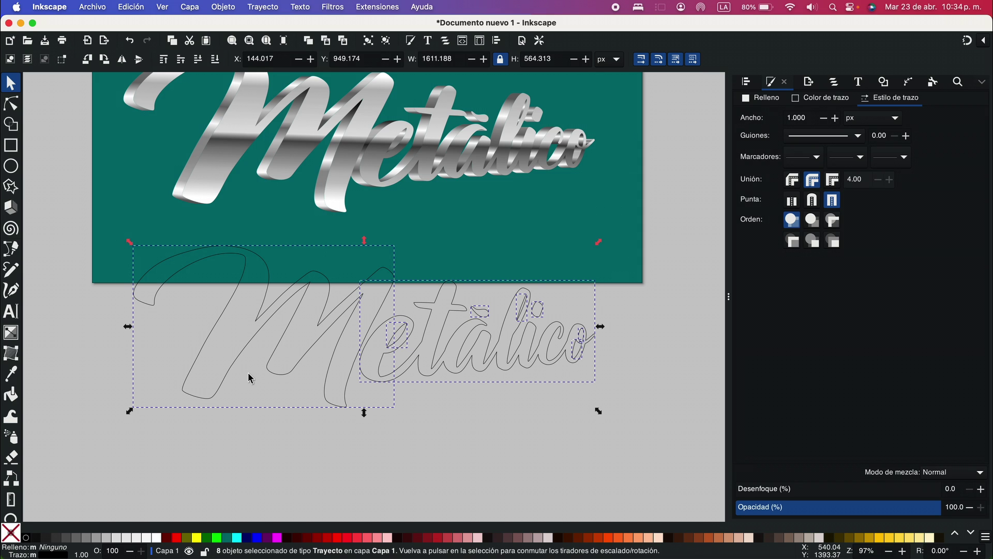
key("super+g")
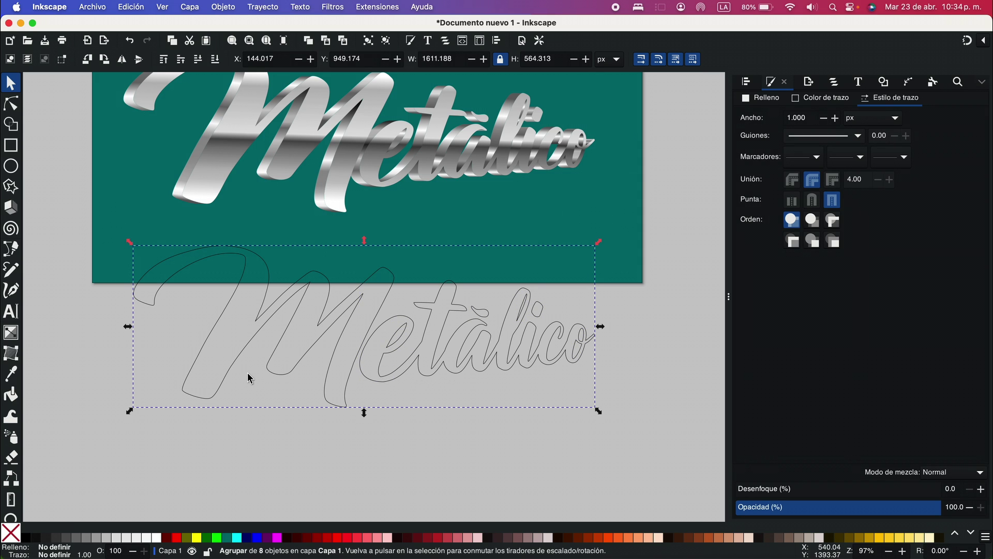
key("shift+Up")
key("shift+Up")
key("shift+Up")
key("shift+Up")
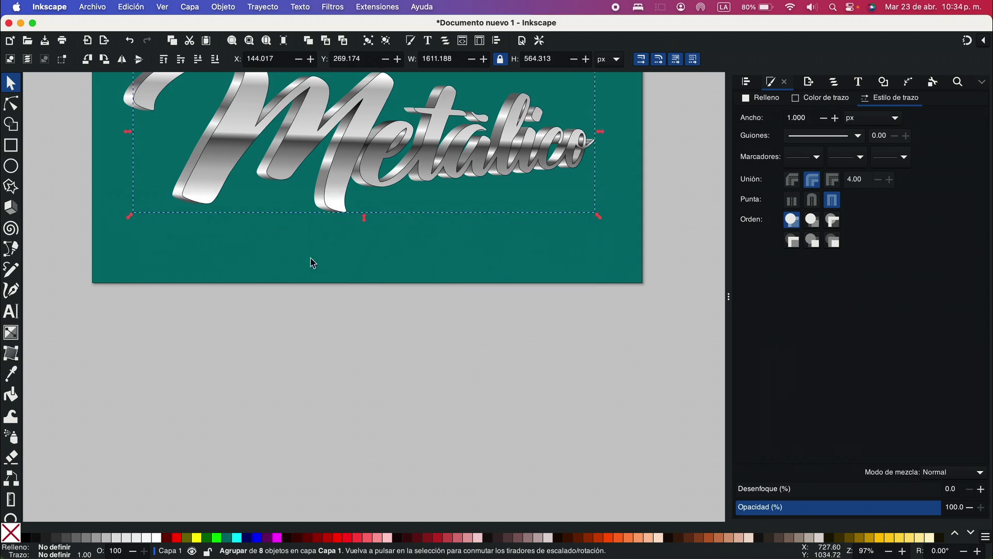
- Give the outline group's stroke a linear gradient, using existing gradient 625
scroll(340, 228, "up", 4)
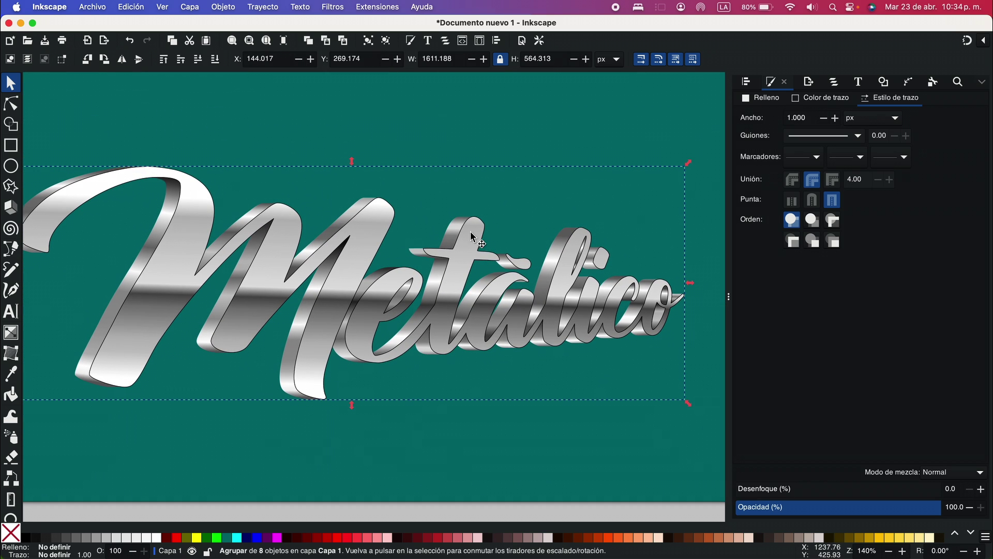
left_click(822, 98)
left_click(772, 117)
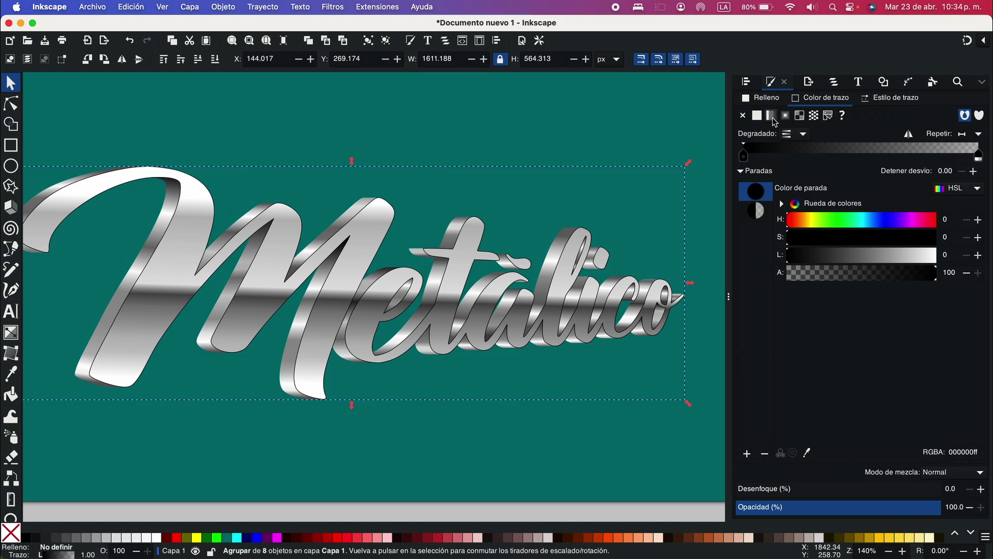
left_click(794, 135)
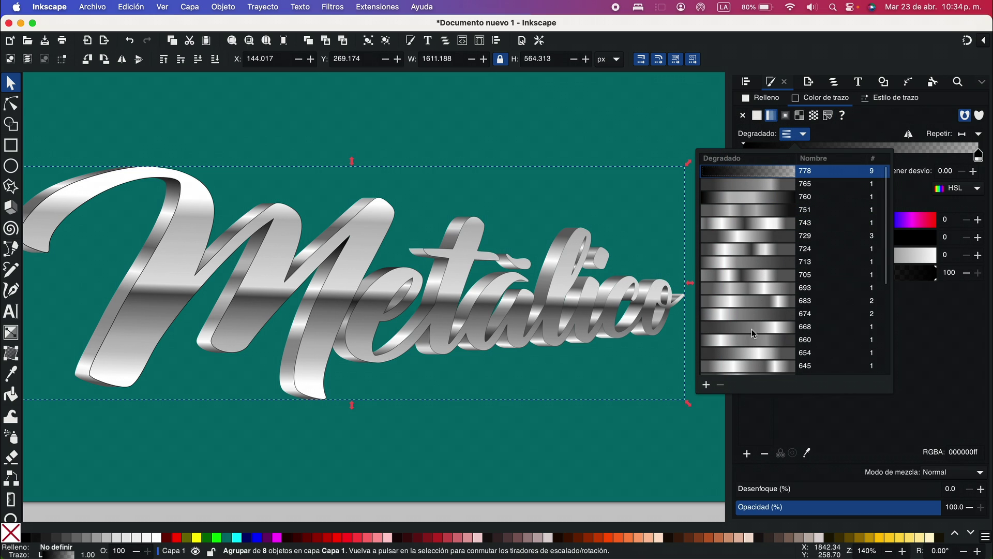
scroll(752, 329, "down", 5)
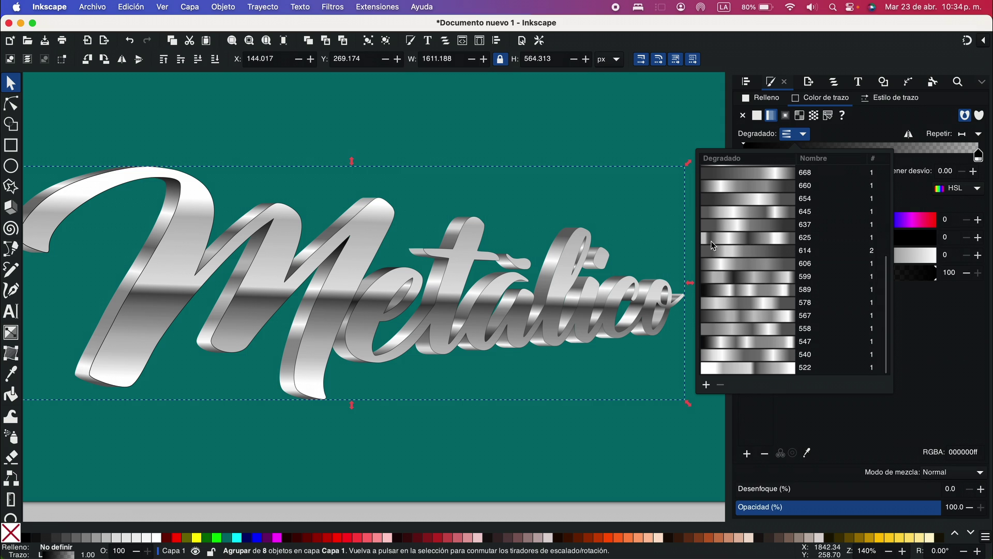
left_click(783, 240)
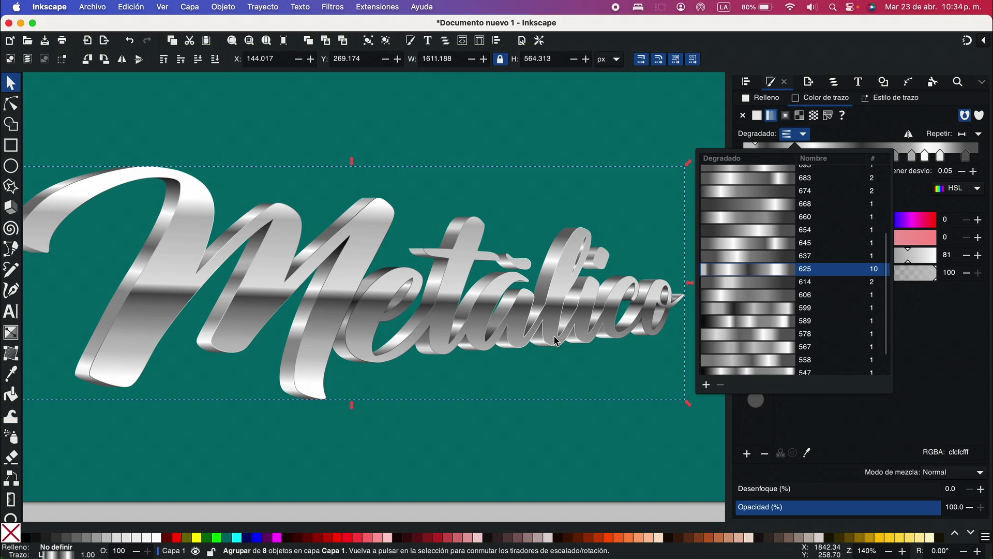
left_click(858, 411)
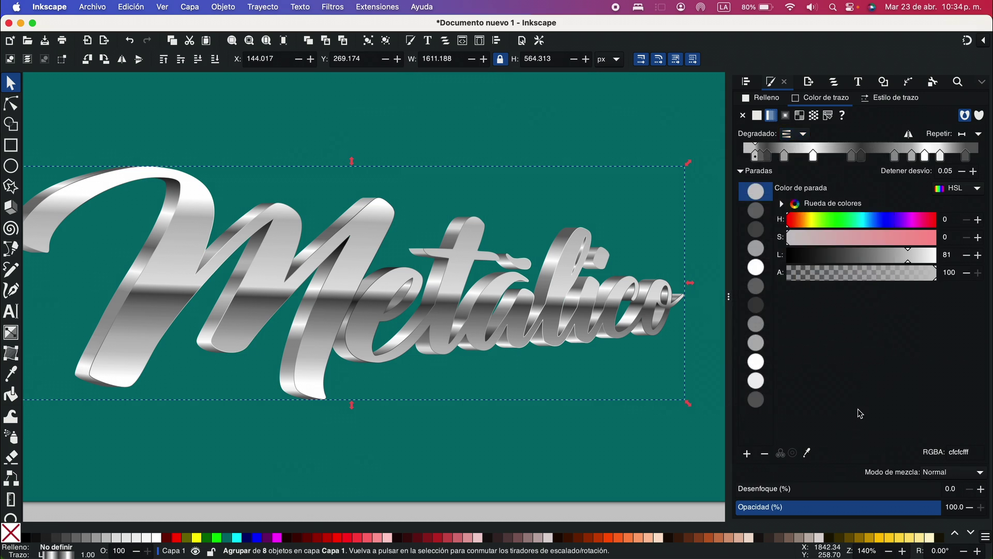
- Reorient the outline's stroke gradient to run nearly vertically, from the lettering's lower edge up to its upper edge
key("g")
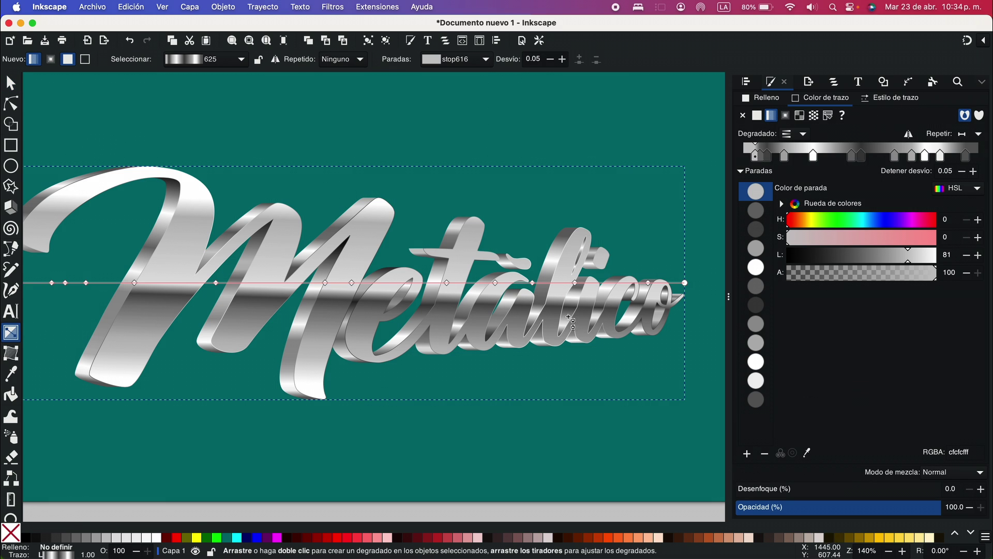
scroll(322, 227, "left", 2)
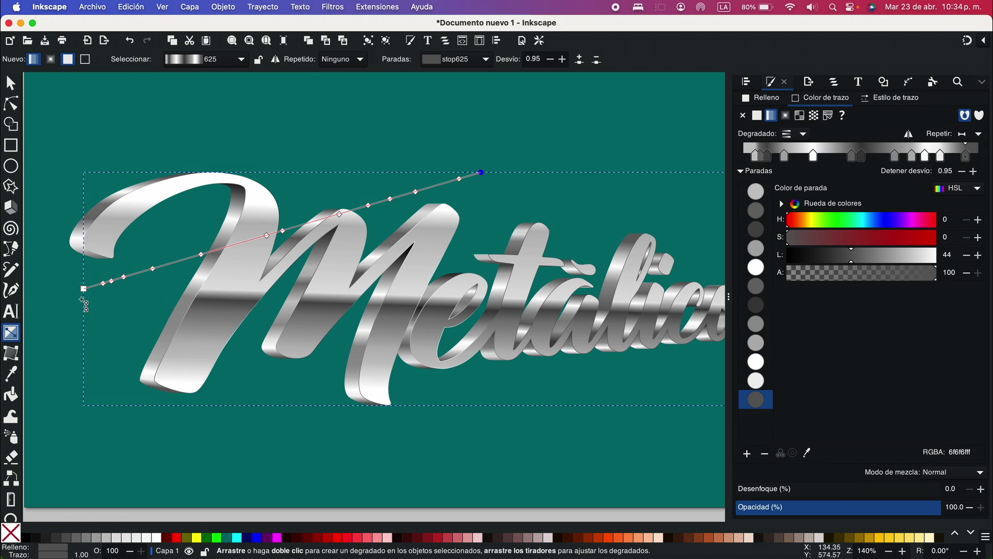
left_click_drag(83, 289, 474, 409)
scroll(476, 411, "right", 4)
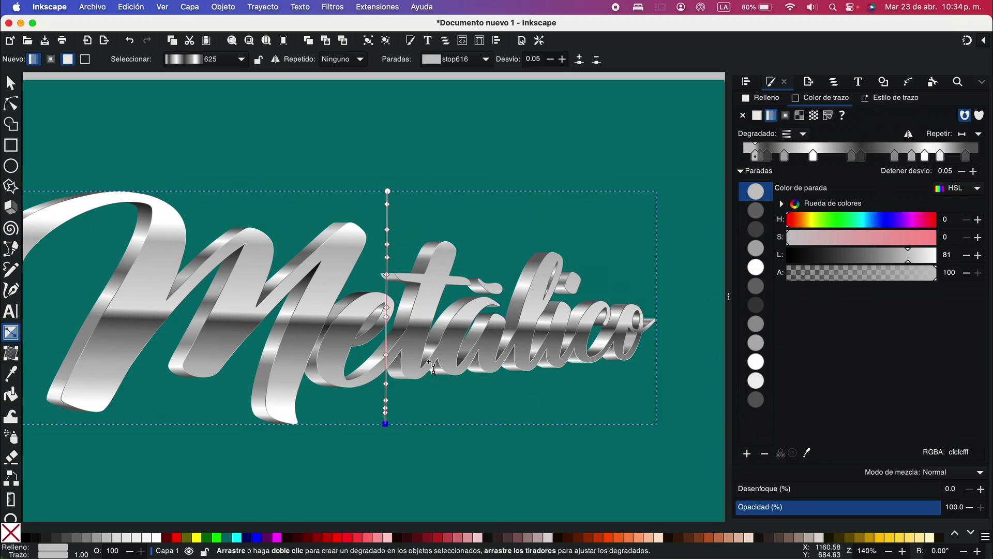
- Move the fourth stop of the outline's stroke gradient to offset 0.21
scroll(489, 367, "up", 3)
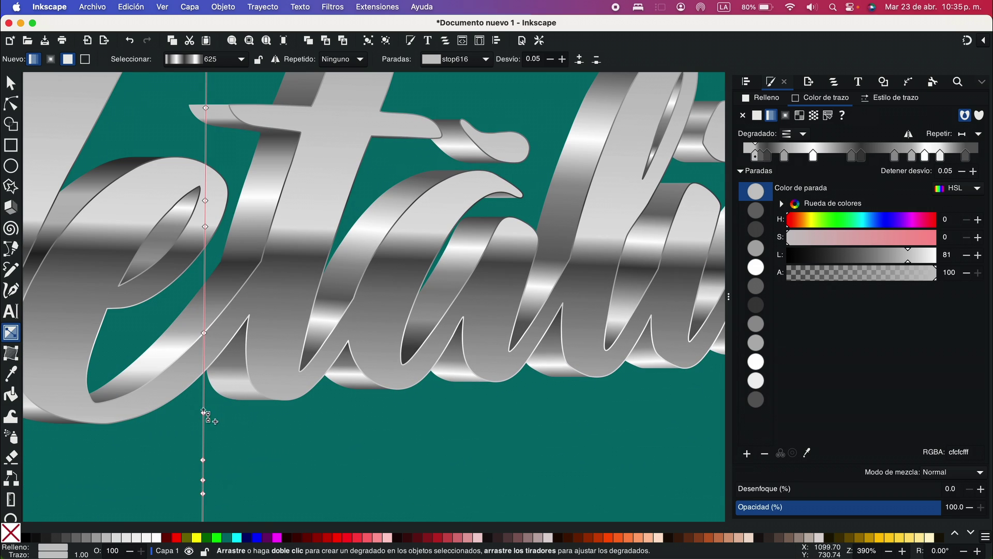
mouse_move(203, 411)
left_mouse_down()
mouse_move(204, 388)
mouse_move(206, 410)
left_mouse_up()
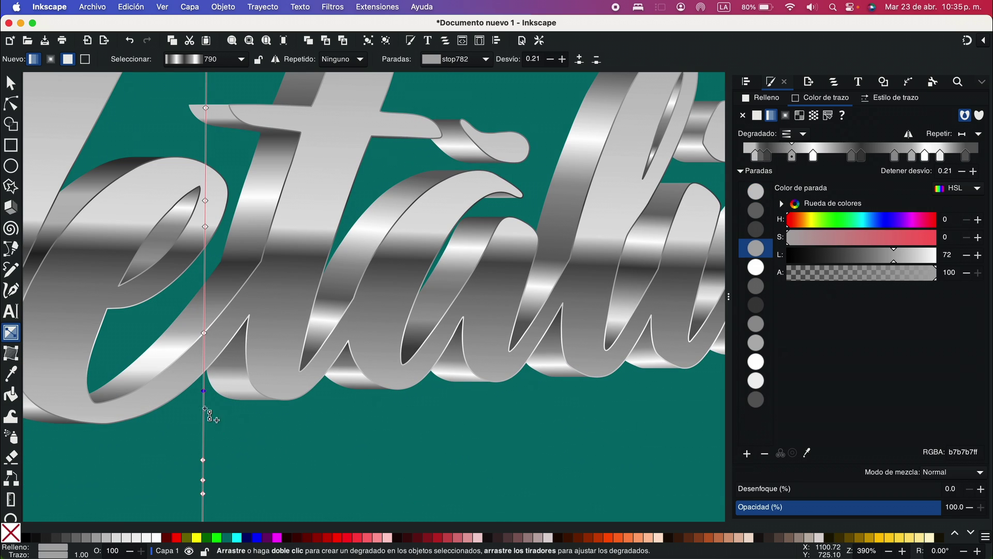
- Set the stroke width of the thin gradient outline group on the lettering to 0.4 px
scroll(286, 445, "down", 3)
key("s")
left_click(628, 343)
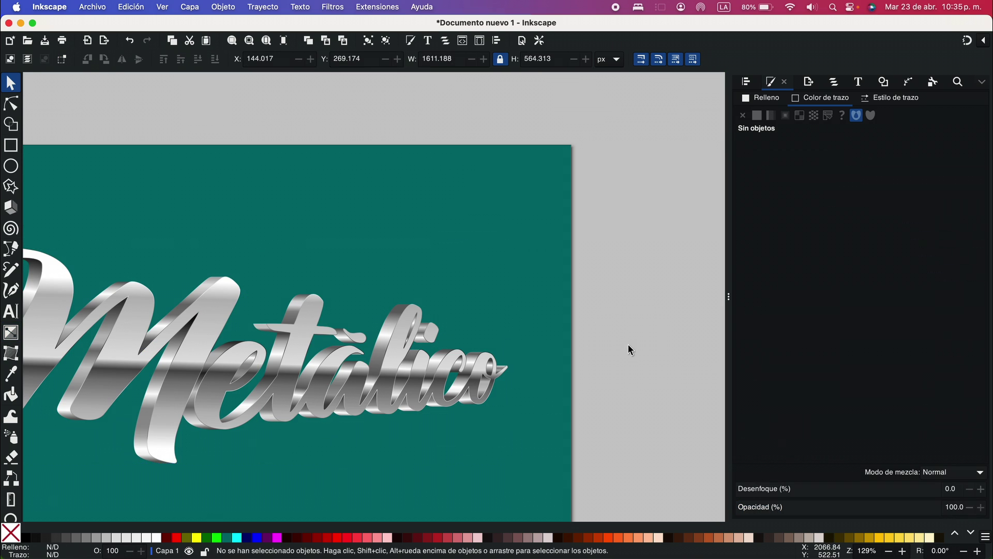
scroll(628, 343, "up", 4)
left_click(293, 279)
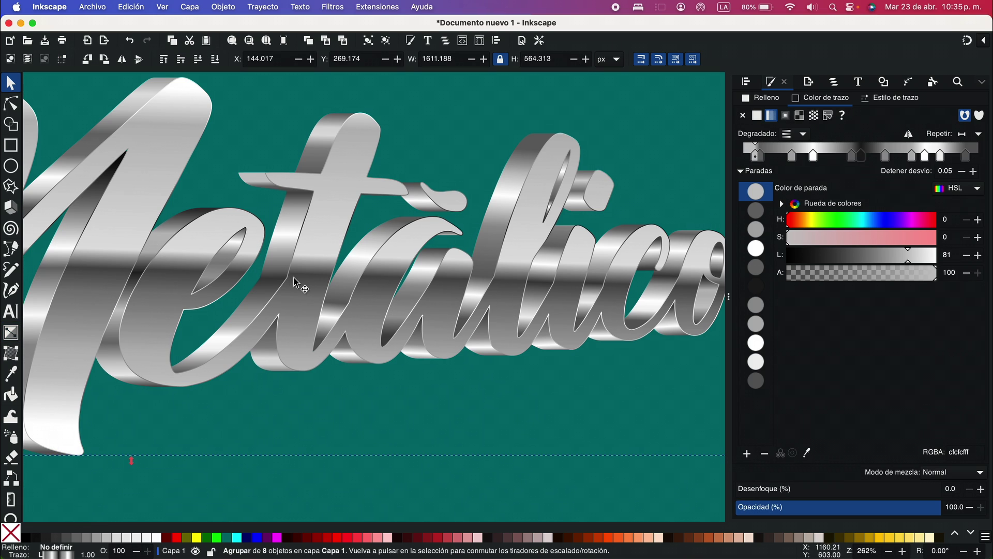
left_click(889, 98)
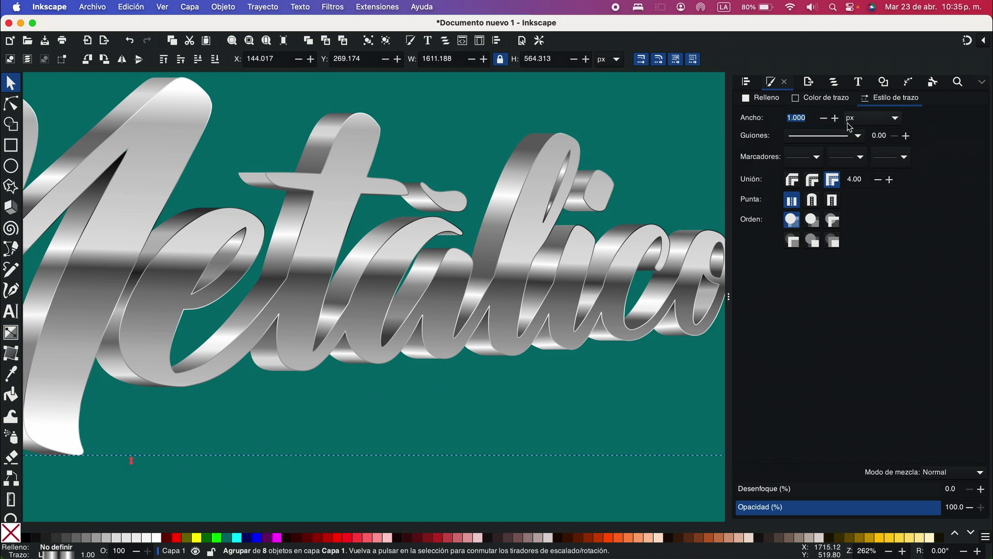
left_click(827, 119)
left_click(828, 118)
left_click(828, 119)
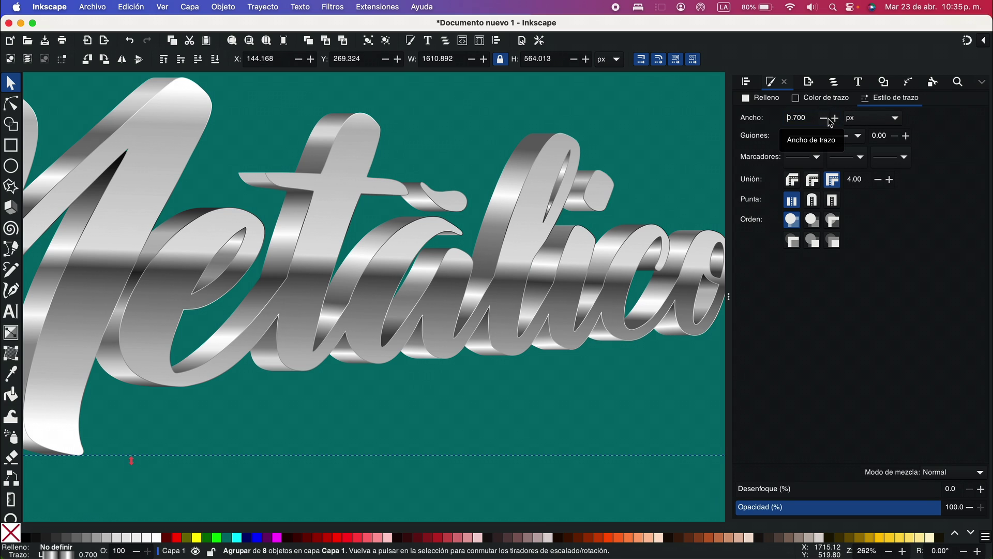
left_click(827, 119)
left_click(827, 118)
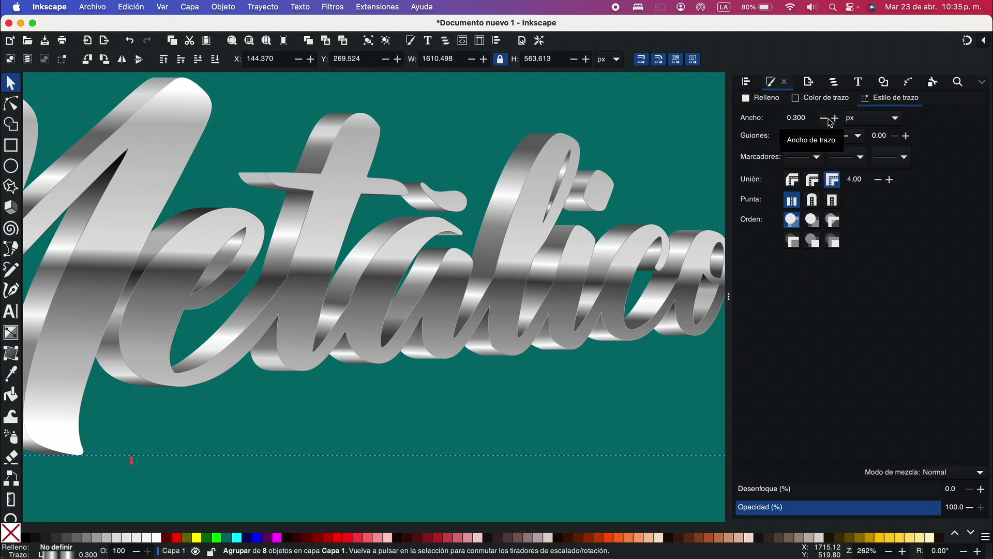
left_click(833, 119)
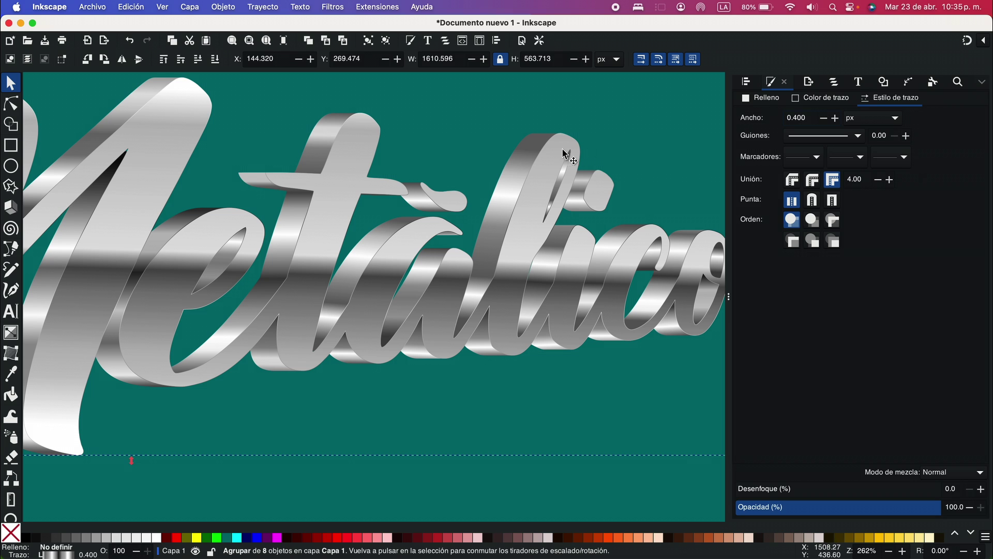
left_click(491, 167)
scroll(485, 160, "down", 5)
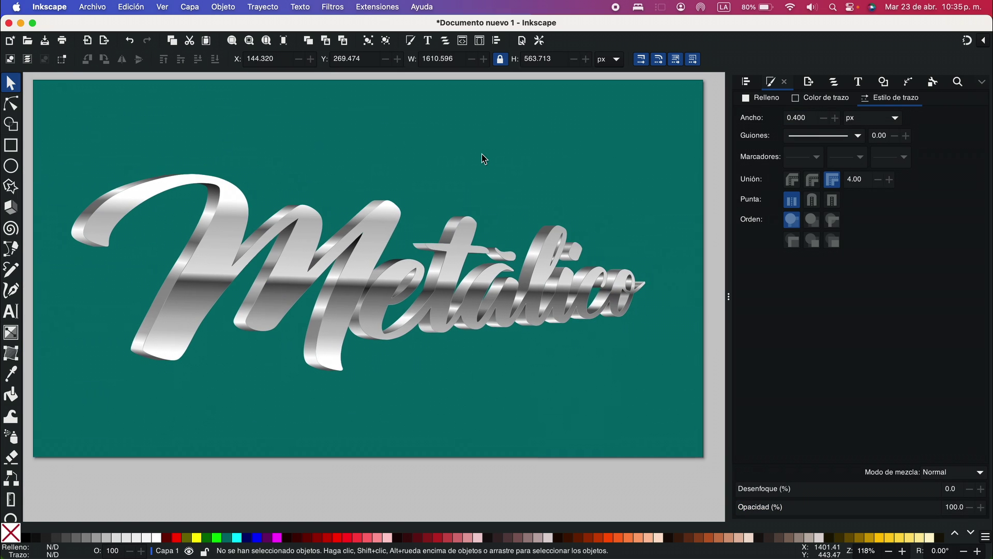
- Duplicate the front letters, fill the copy with black and place it behind all the other lettering pieces
left_click(384, 233)
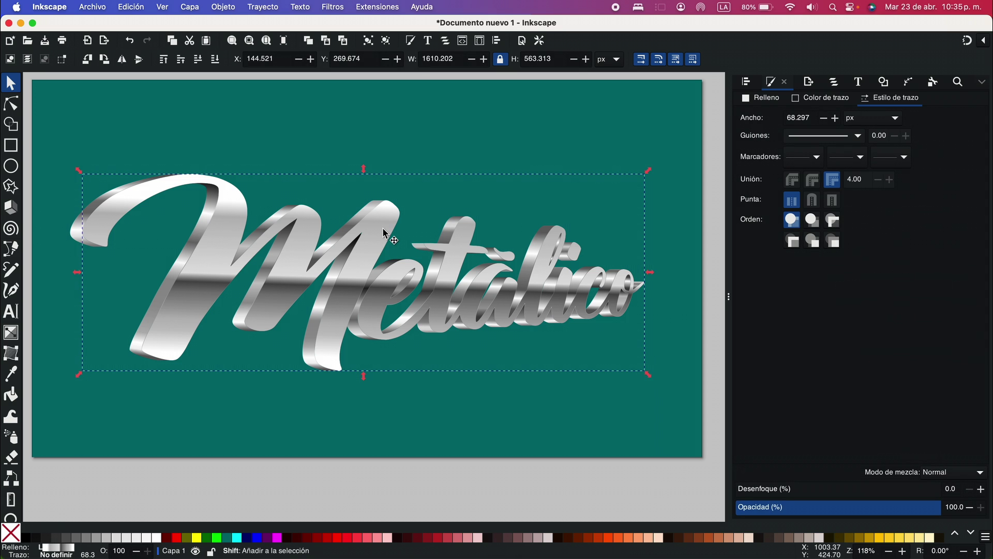
key("shift+Down")
key("shift+Down")
key("shift+Up")
key("shift+Up")
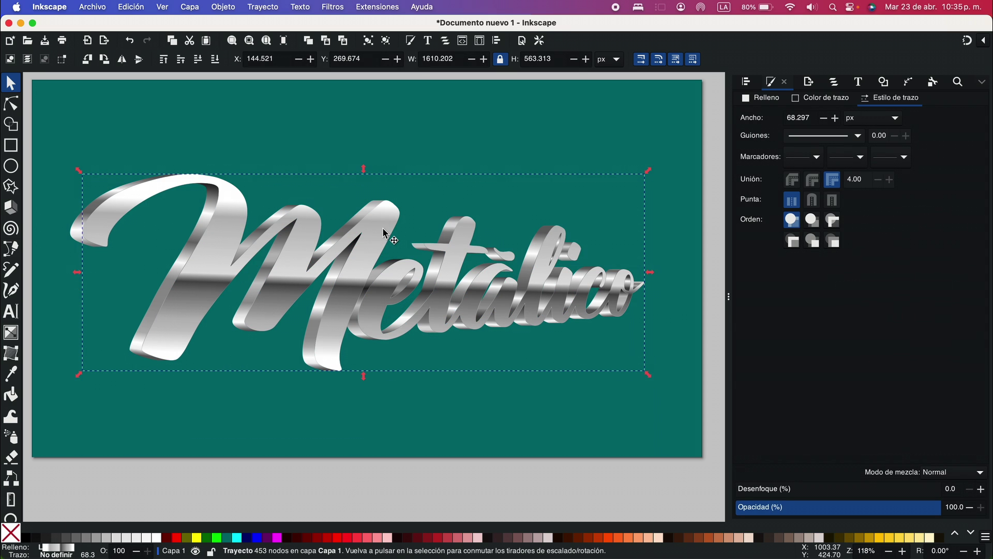
right_click(383, 233)
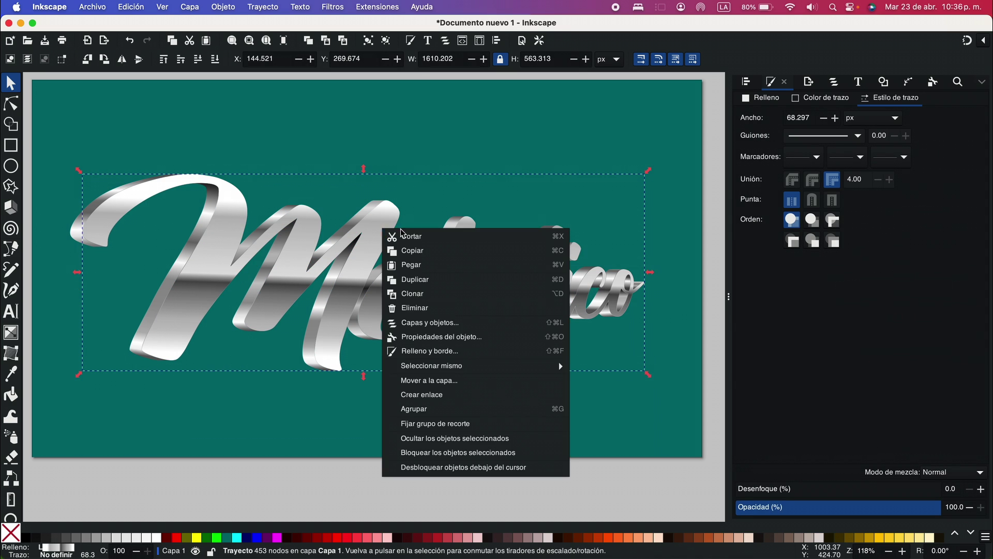
left_click(424, 281)
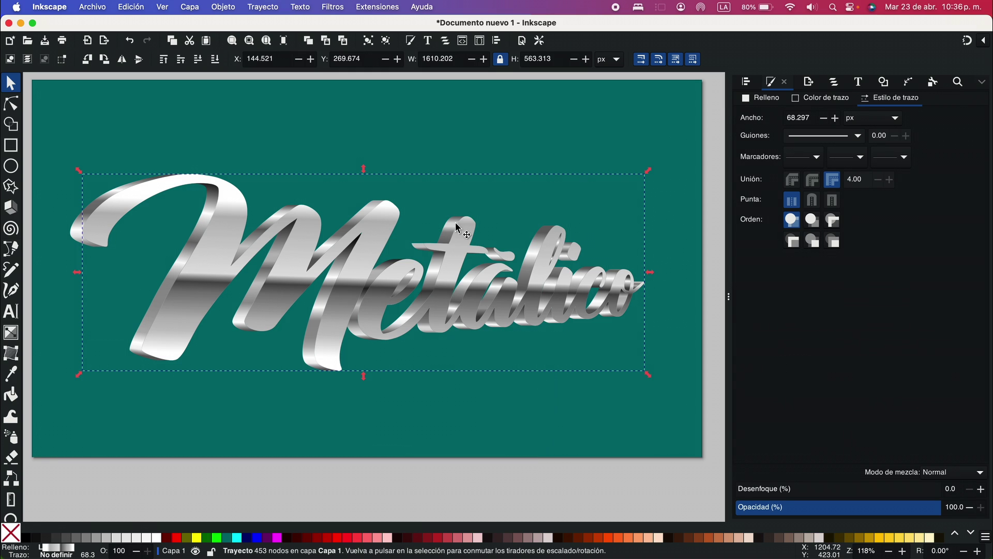
left_click(27, 537)
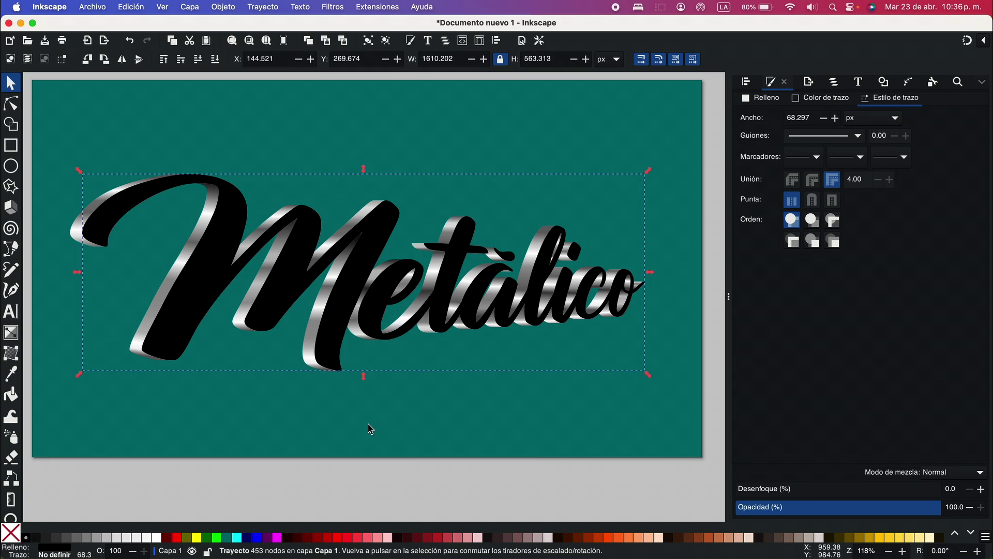
key("Page_Down")
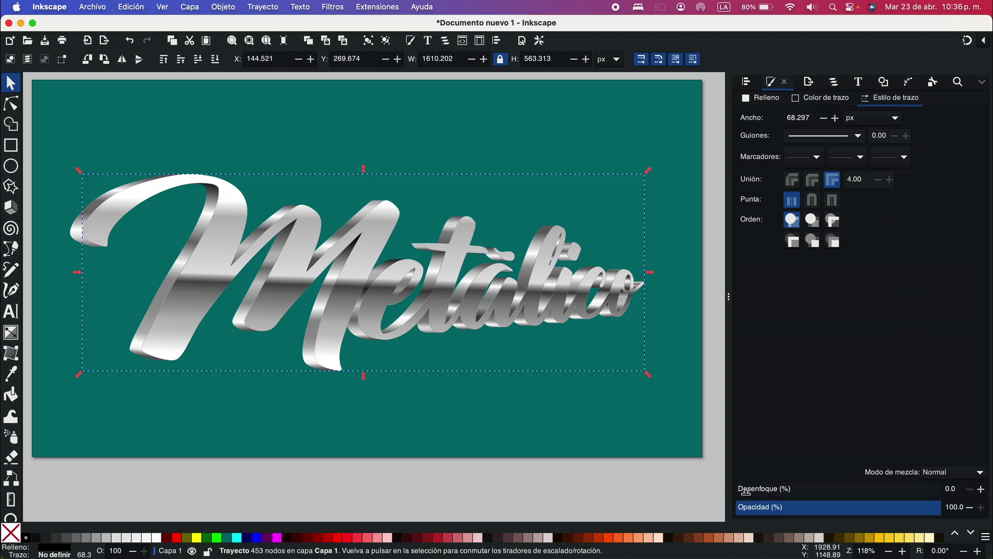
- Blur the black copy by 20% and nudge it 2 px down and 2 px to the left as a drop shadow
left_click_drag(746, 490, 776, 492)
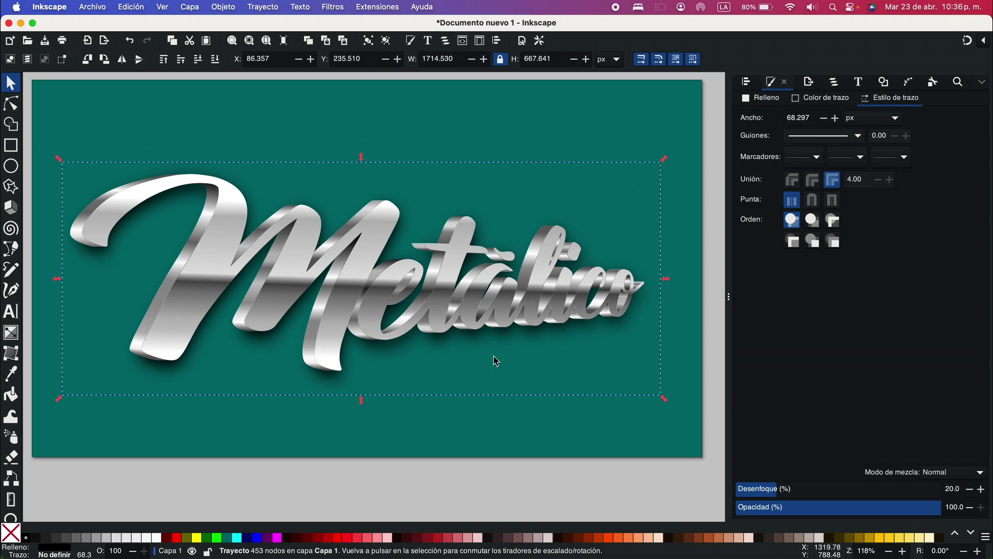
key("Down")
key("Left")
key("Escape")
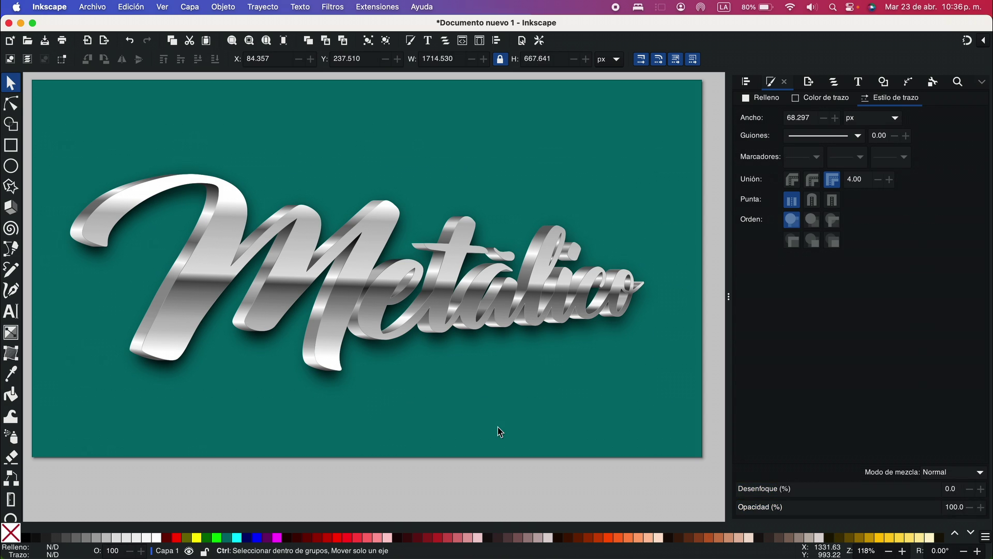
scroll(499, 430, "down", 2)
scroll(498, 430, "up", 1)
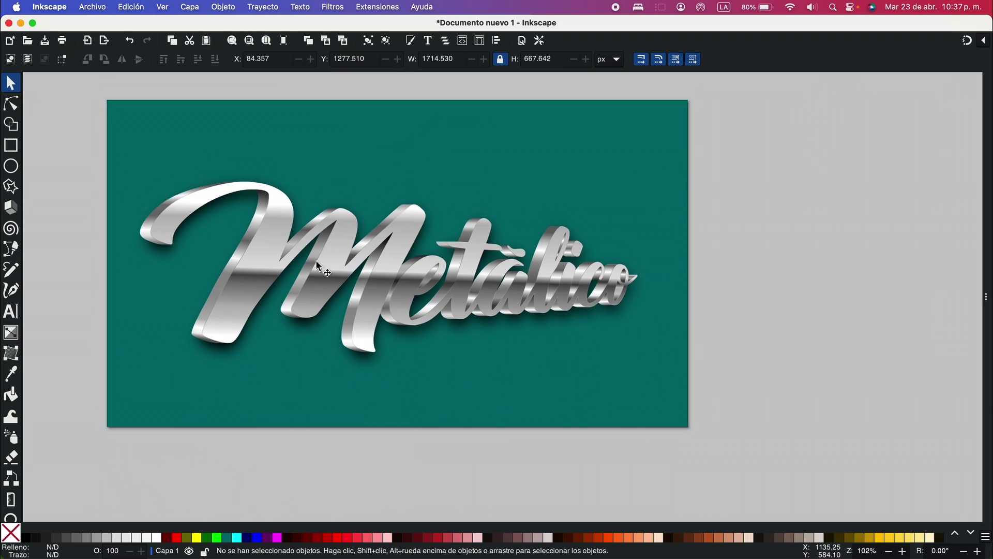
- Duplicate all the lettering pieces and move the copy straight down below the page, to Y 1057.510 px
scroll(316, 265, "left", 4)
scroll(316, 265, "up", 2)
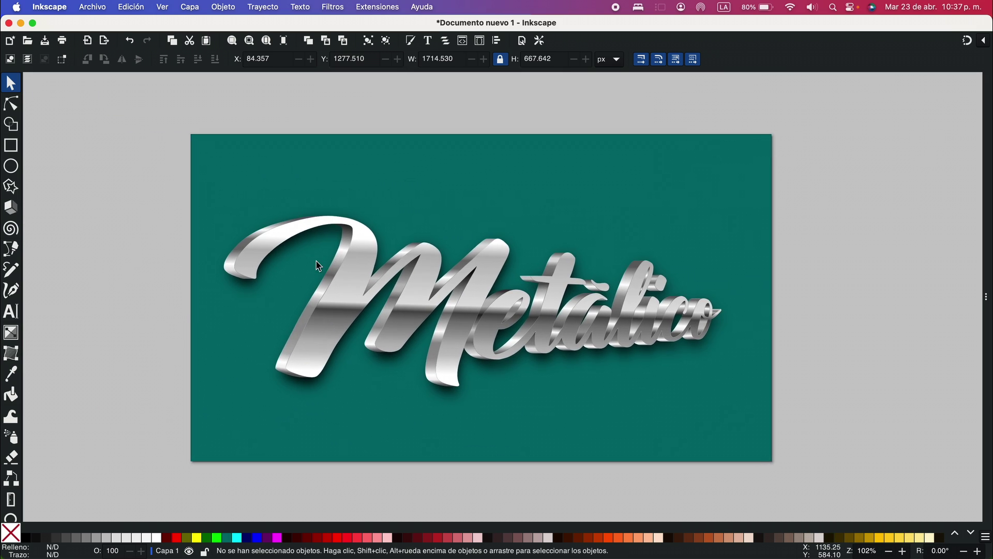
left_click_drag(139, 193, 827, 439)
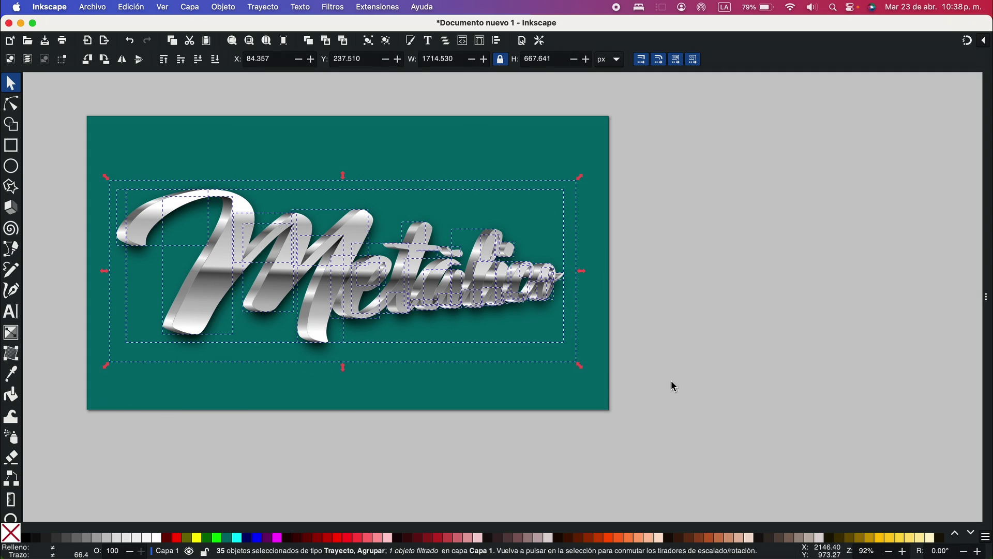
key("super+d")
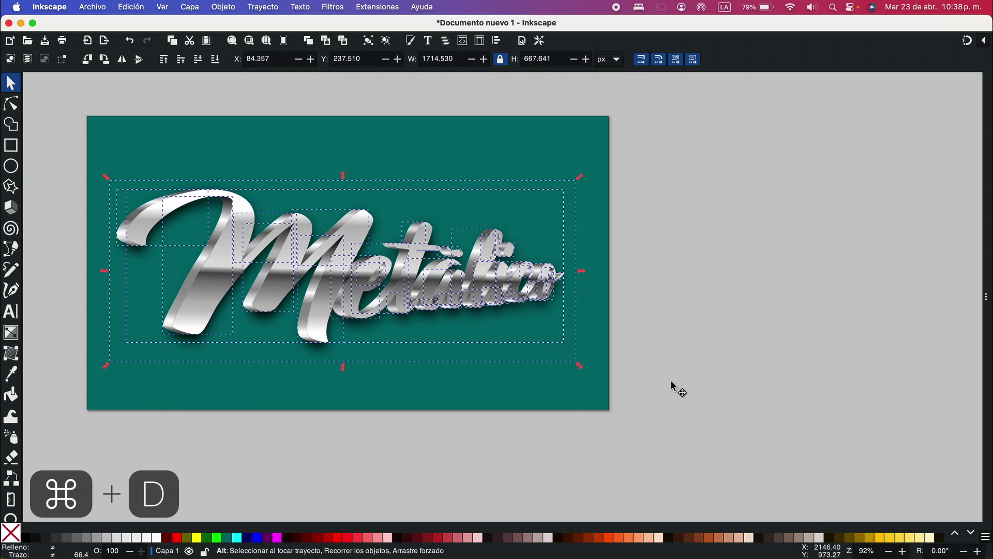
key("ctrl+d")
key("shift+Down")
key("shift+Down")
key("shift+Down")
key("shift+Down")
key("shift+Down")
key("shift+Down")
key("shift+Down")
key("shift+Down")
key("shift+Down")
key("shift+Down")
key("shift+Down")
key("shift+Down")
key("shift+Down")
key("shift+Down")
key("shift+Down")
key("shift+Down")
key("shift+Down")
key("shift+Down")
key("shift+Down")
key("shift+Down")
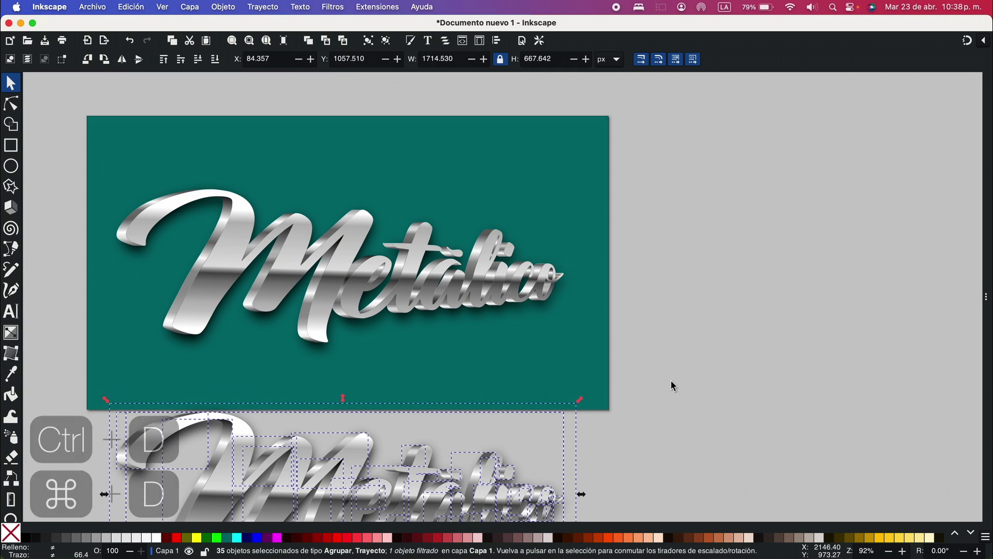
scroll(671, 380, "down", 5)
left_click(671, 385)
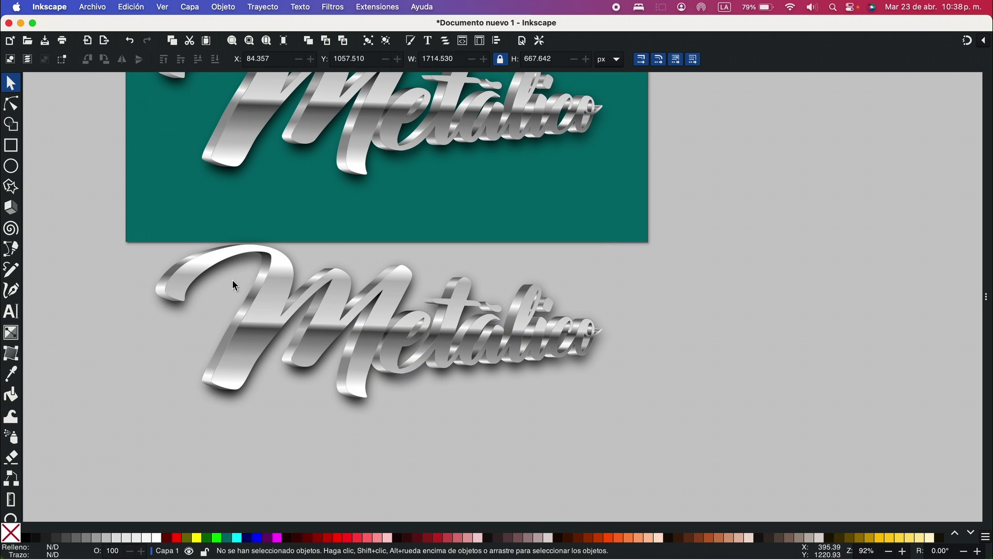
- Delete the blurred black shadow from the lower copy and group all its remaining pieces
scroll(221, 286, "up", 6, "ctrl")
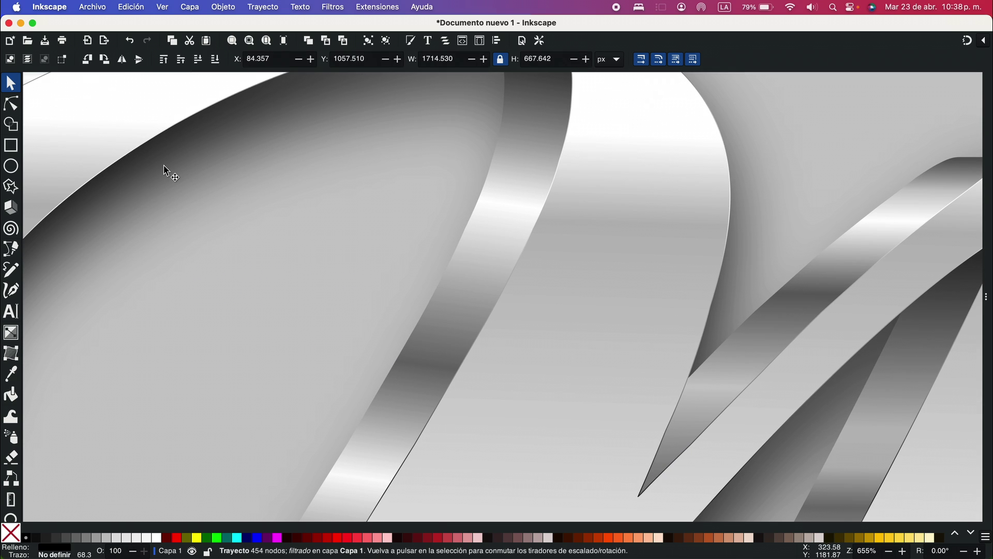
scroll(164, 166, "down", 4, "ctrl")
scroll(164, 165, "down", 1, "ctrl")
left_click_drag(40, 100, 694, 359)
key("ctrl+g")
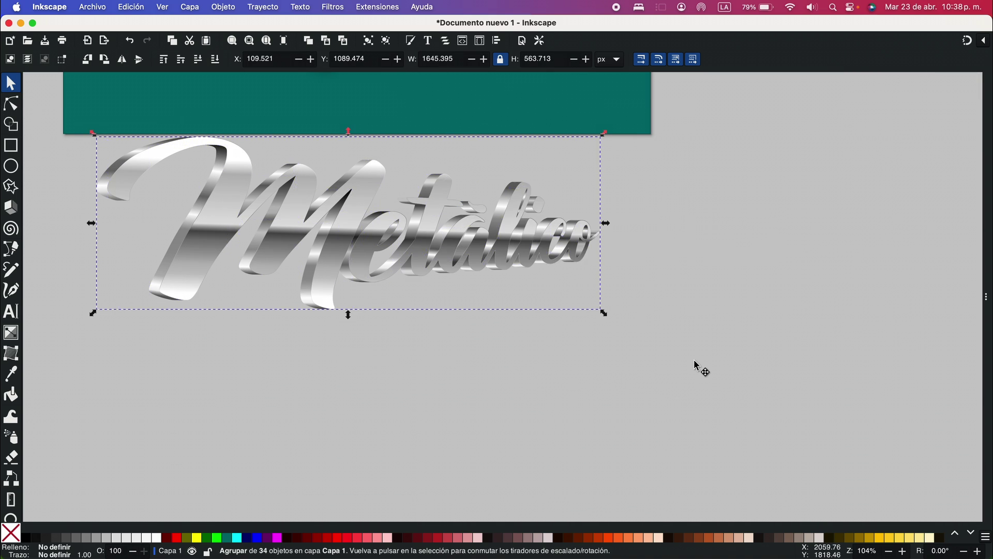
- Create a bitmap copy of the grouped lettering and move the vector group down and to the left, clear of it
scroll(238, 87, "up", 1, "ctrl")
left_click(128, 9)
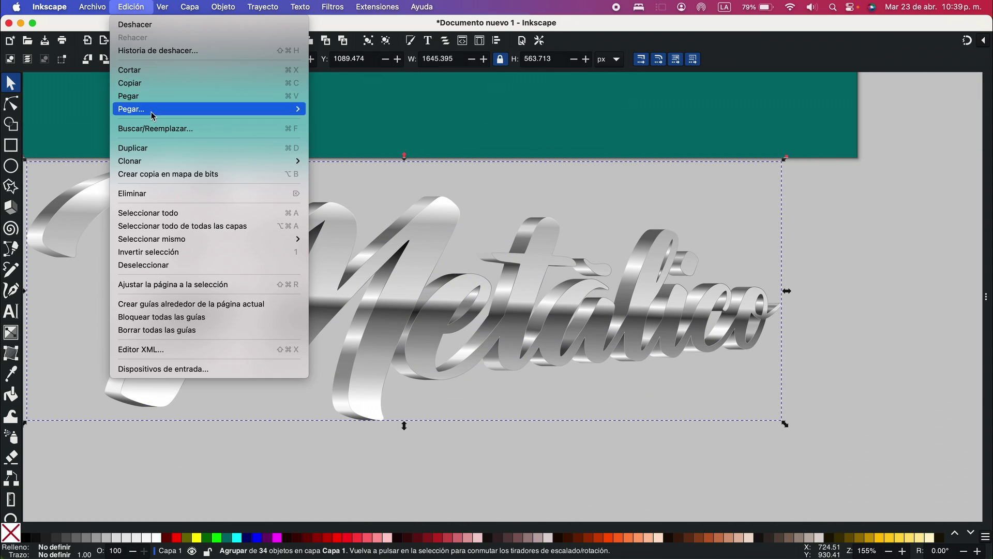
left_click(161, 178)
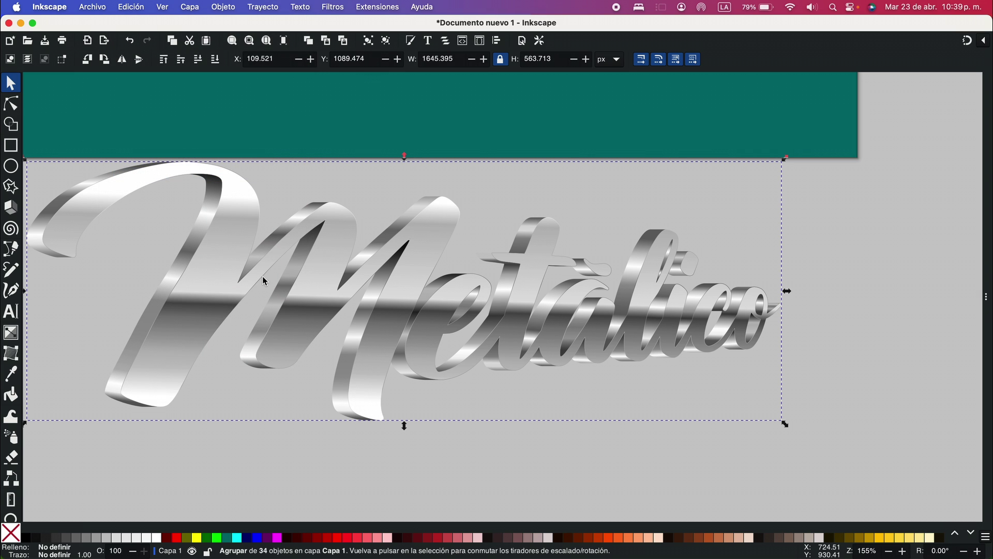
scroll(399, 333, "down", 3, "ctrl")
left_click_drag(265, 281, 185, 385)
- Check with the node tool which copy is still vector and delete that vector group, keeping the bitmap
key("n")
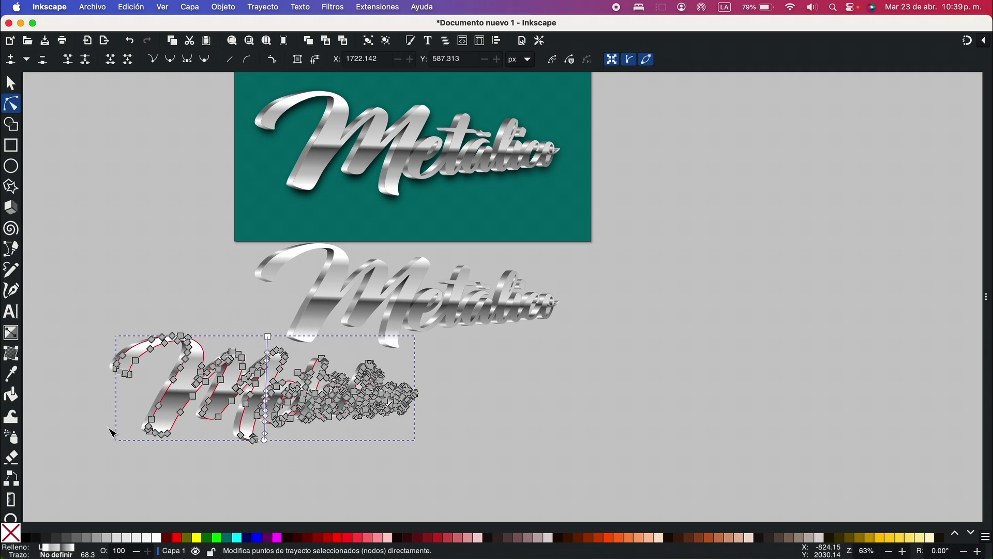
left_click(153, 350)
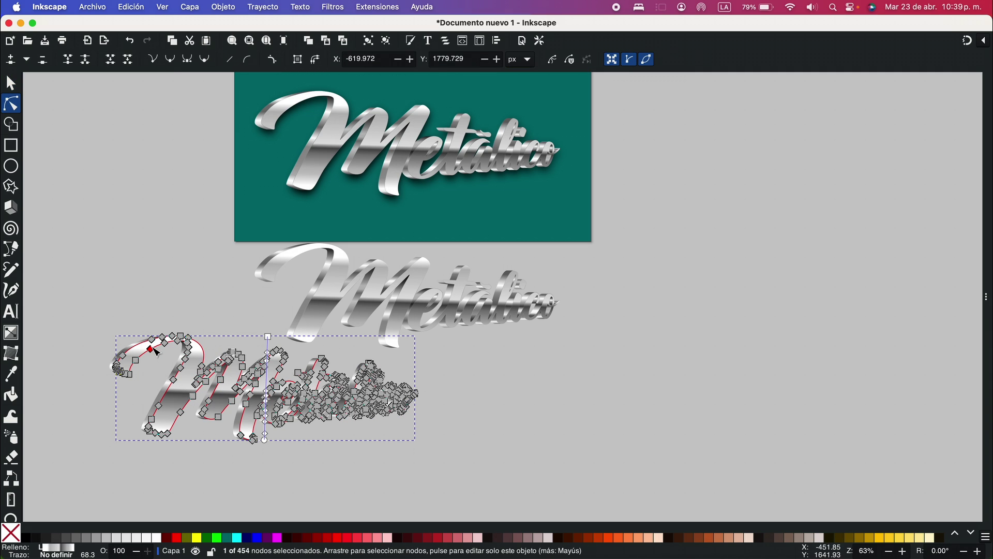
key("Tab")
key("Tab")
left_click(288, 271)
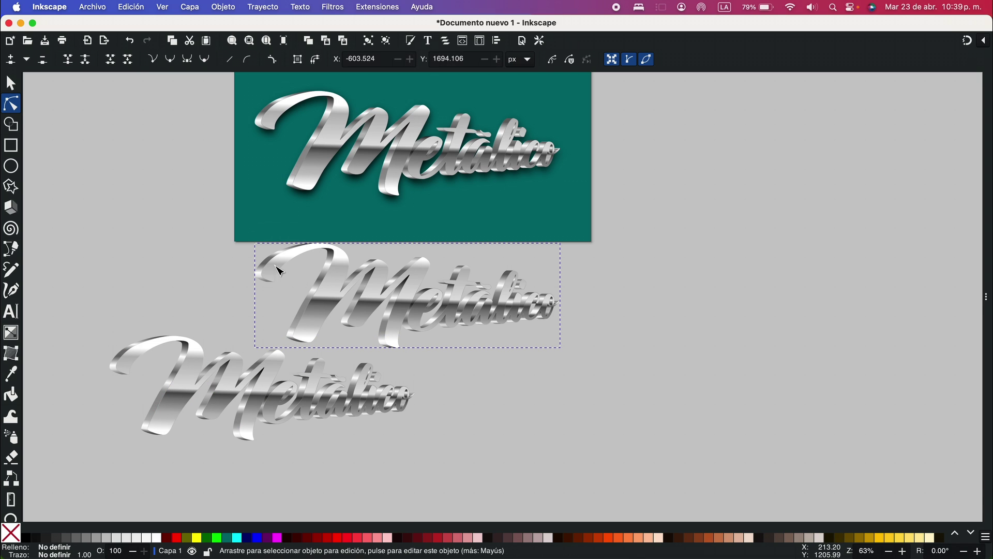
key("s")
left_click(263, 387)
key("Delete")
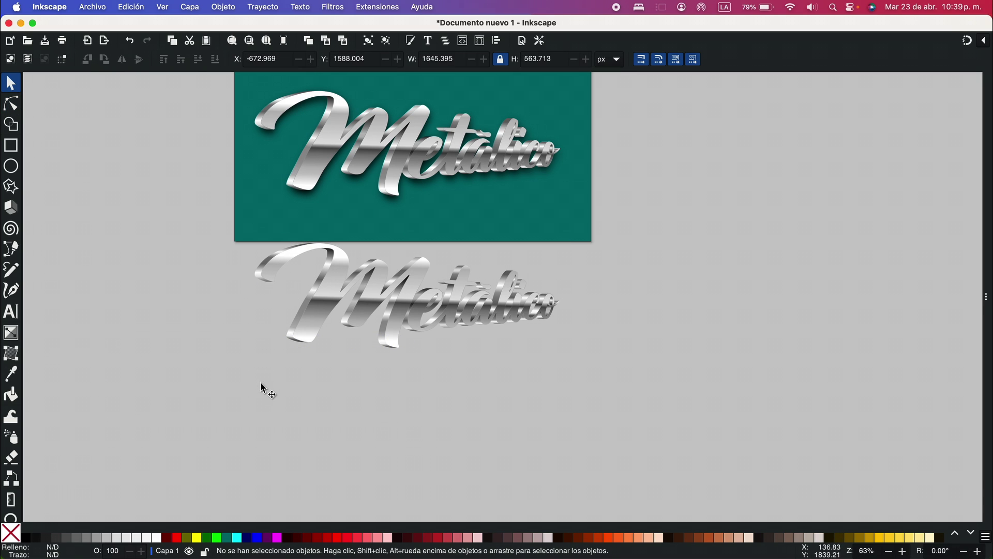
- Raise the bitmap lettering above all other objects and move it over the page's lower part, to X 52.245, Y 717.177 px
left_click_drag(309, 343, 269, 334)
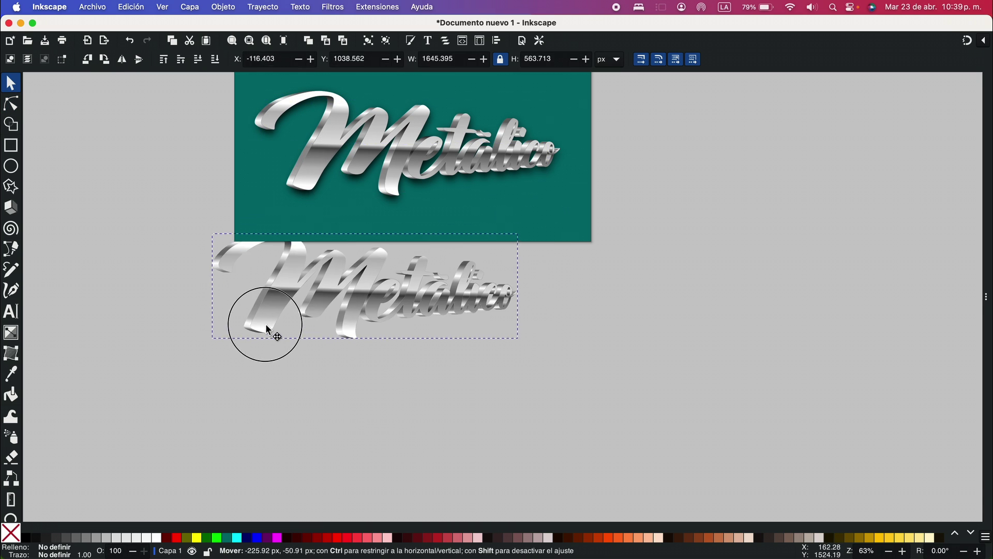
mouse_move(268, 285)
left_mouse_down()
mouse_move(298, 136)
mouse_move(261, 147)
mouse_move(344, 137)
mouse_move(282, 293)
left_mouse_up()
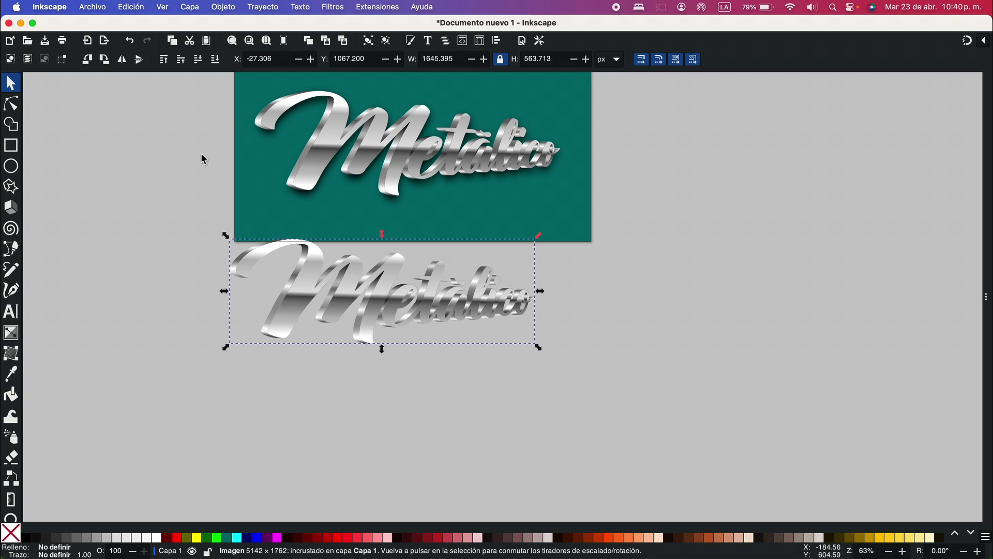
mouse_move(300, 312)
left_mouse_down()
mouse_move(251, 337)
mouse_move(289, 309)
left_mouse_up()
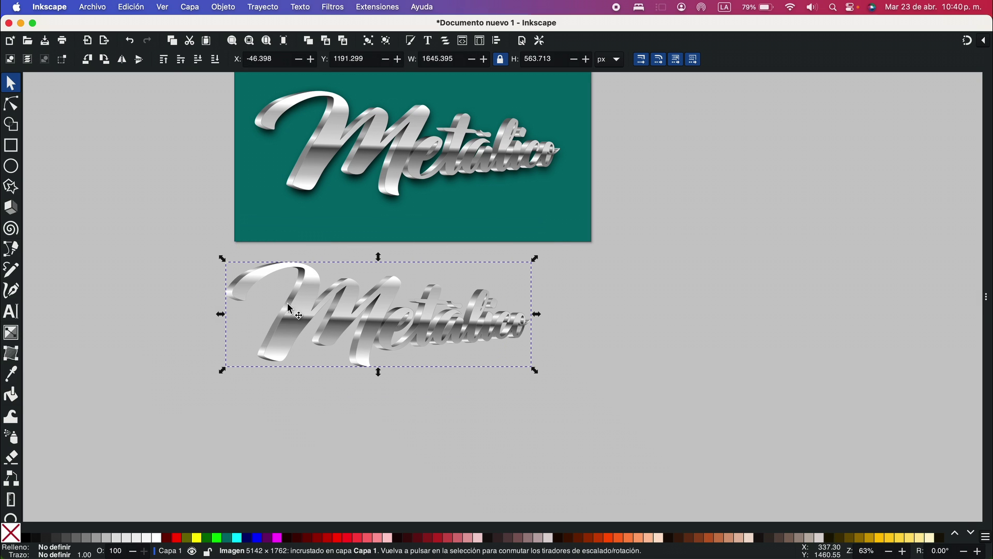
left_click(165, 61)
left_click_drag(298, 340, 303, 242)
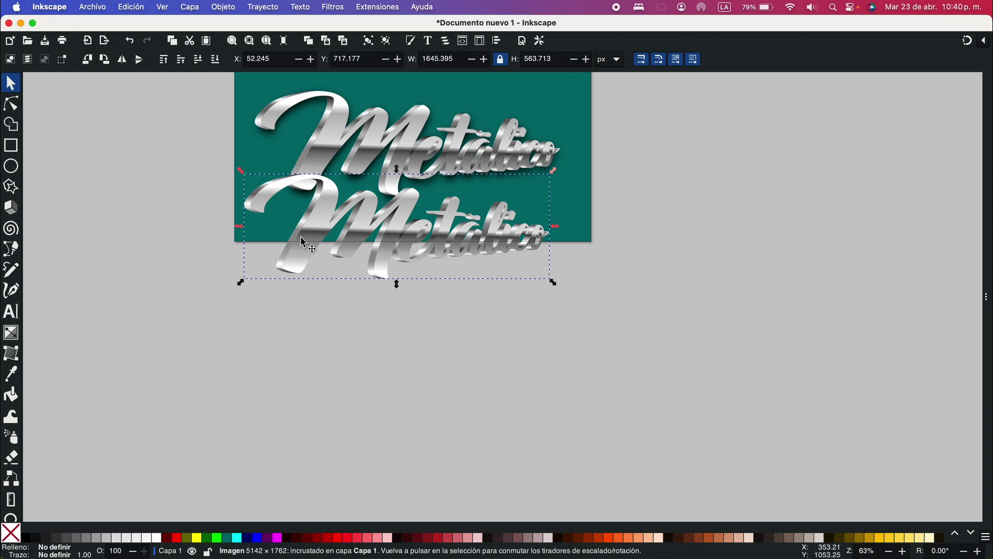
- Move the bitmap image out of layer Capa 1 to the root level, above the layer
key("shift+super+l")
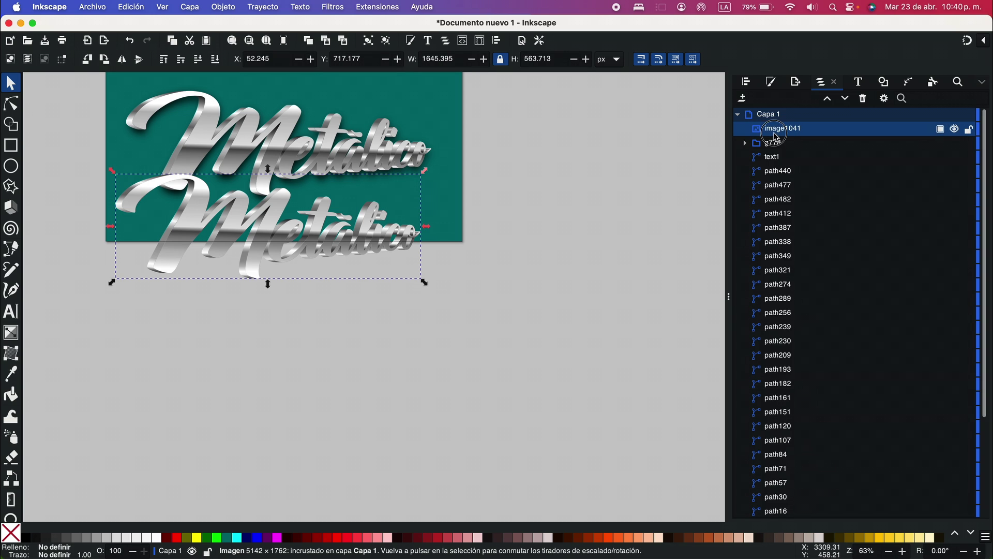
left_click_drag(775, 136, 780, 116)
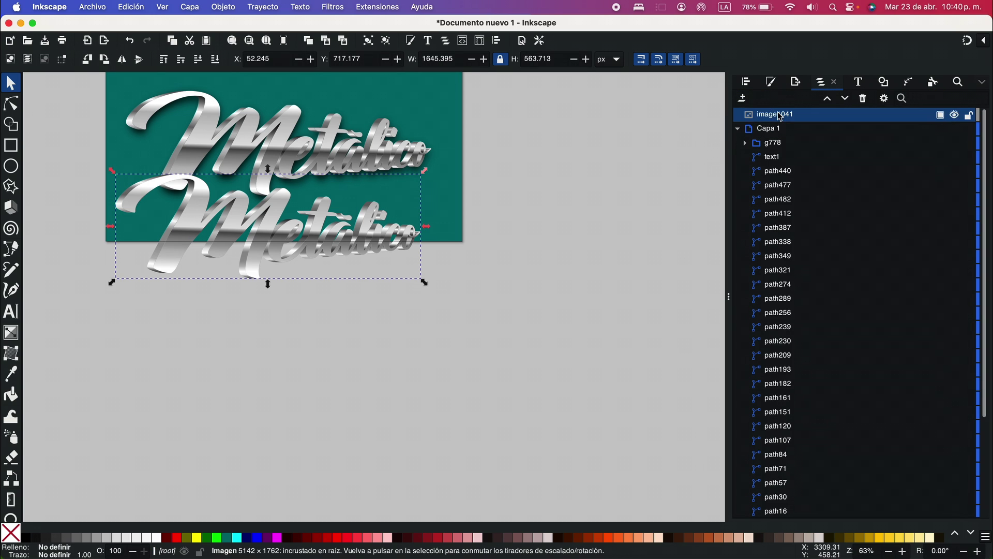
- Move the bitmap lettering up over the vector lettering to X 138.160, Y 281.238 px and set its opacity to 80%
left_click_drag(305, 256, 322, 175)
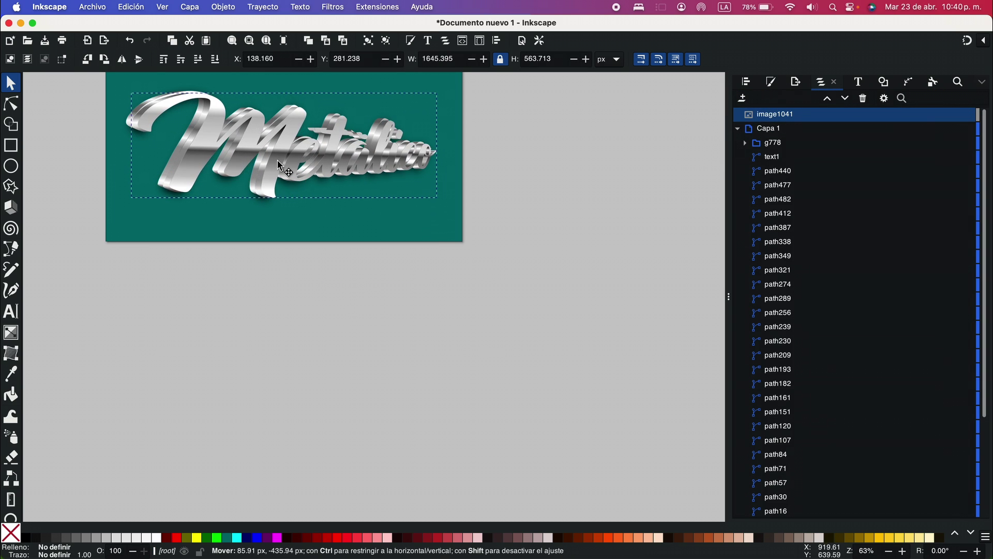
scroll(290, 165, "up", 3)
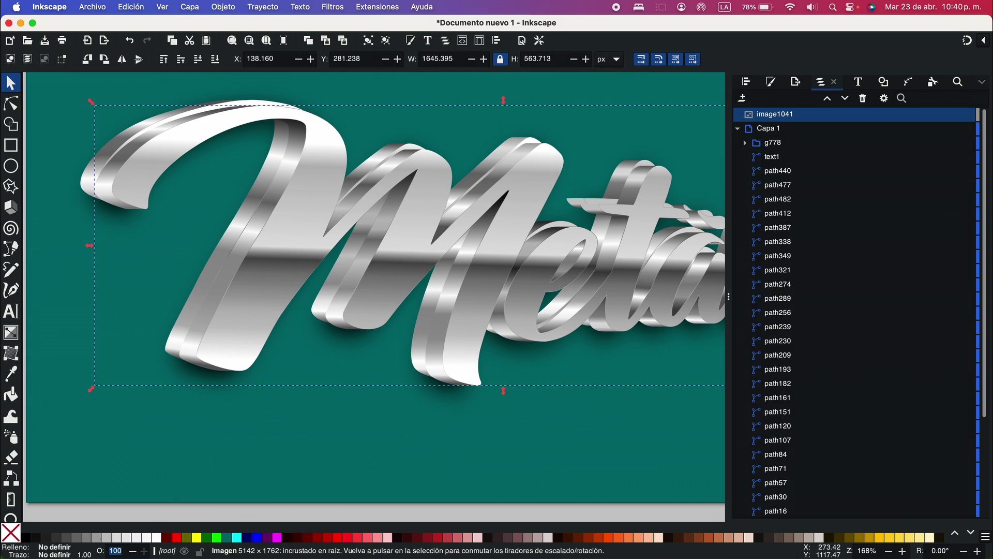
type("80")
key("Return")
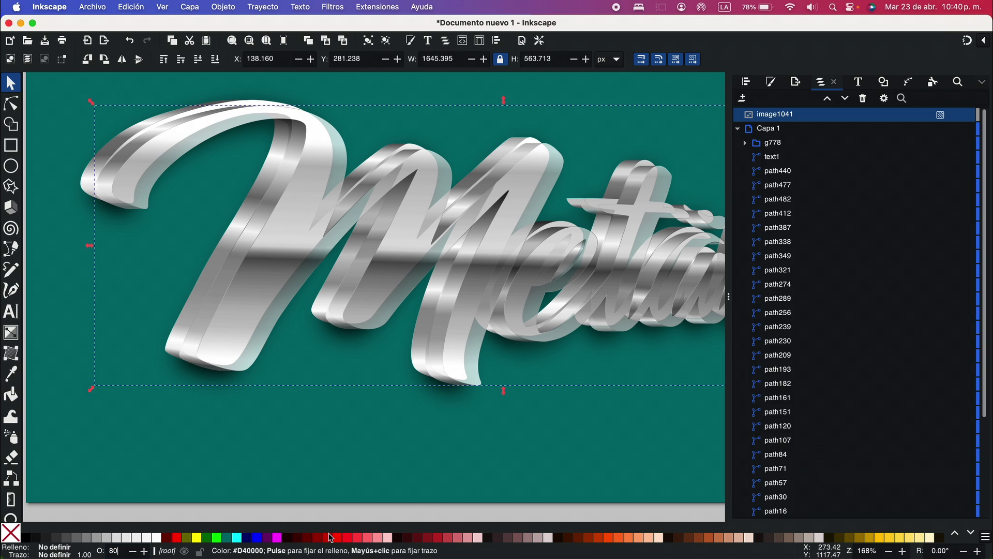
- Align the semi-transparent bitmap with the vector lettering at X 110.015, Y 270.183 px
left_click_drag(329, 153, 314, 149)
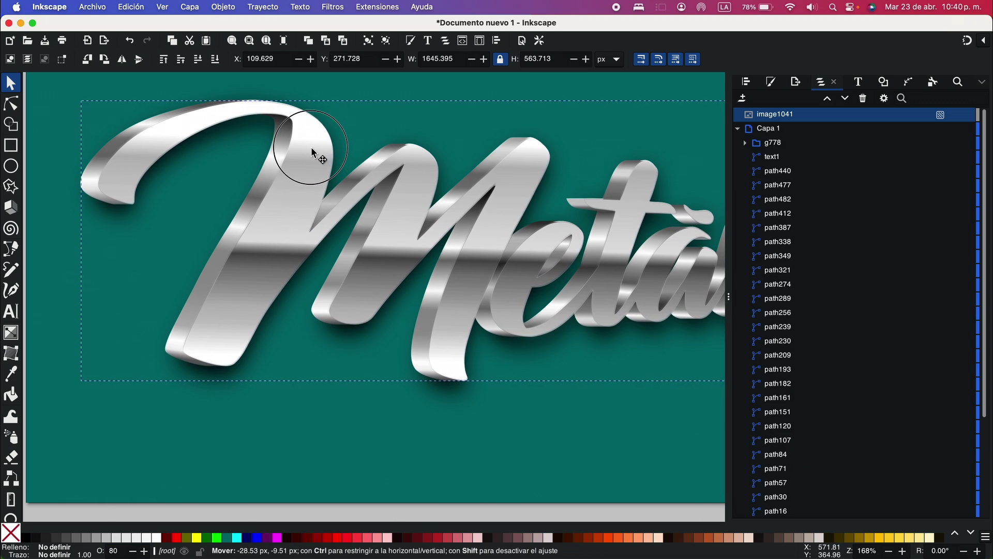
scroll(210, 332, "up", 3)
mouse_move(190, 357)
left_mouse_down()
mouse_move(202, 352)
mouse_move(190, 351)
left_mouse_up()
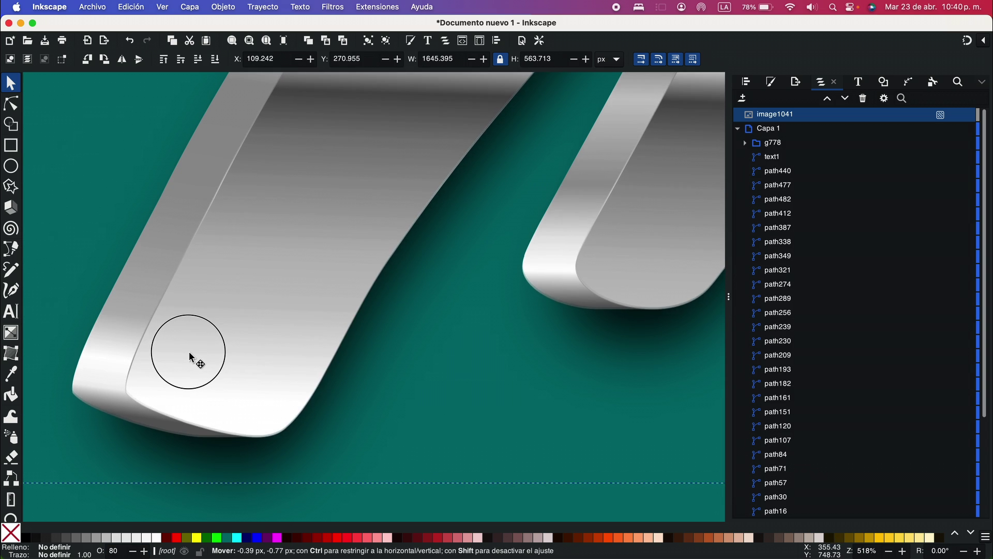
scroll(191, 352, "down", 5)
scroll(190, 355, "down", 1)
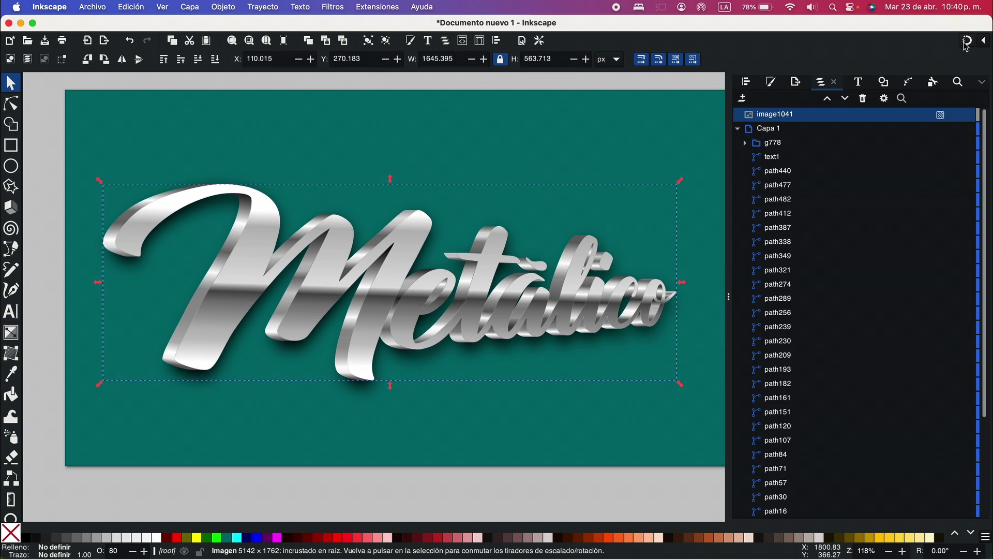
scroll(575, 276, "up", 3)
scroll(576, 276, "down", 2)
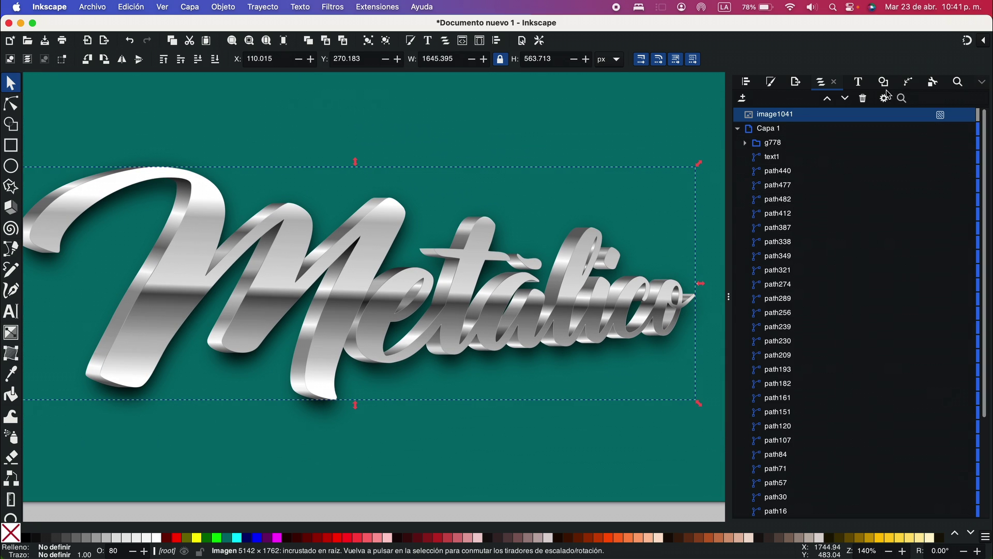
- Blur the bitmap lettering by 12.3% and reduce its opacity to 26.3%
left_click(771, 81)
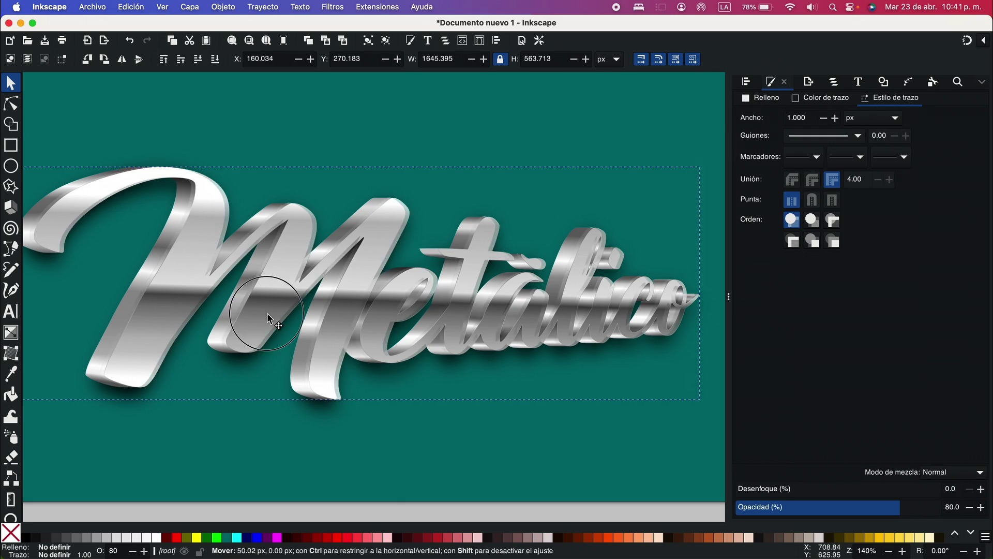
mouse_move(262, 317)
left_mouse_down()
mouse_move(262, 326)
mouse_move(274, 317)
left_mouse_up()
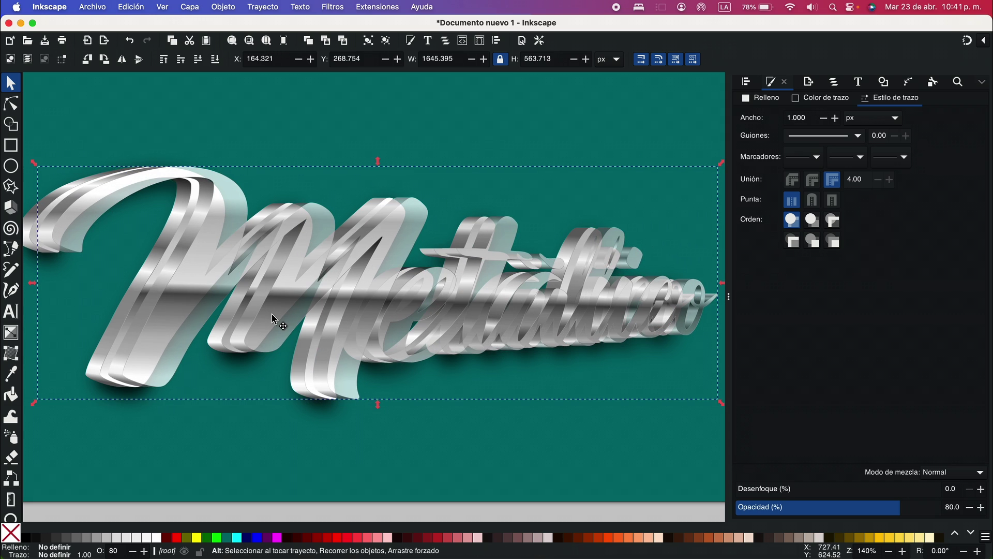
left_click_drag(741, 489, 752, 488)
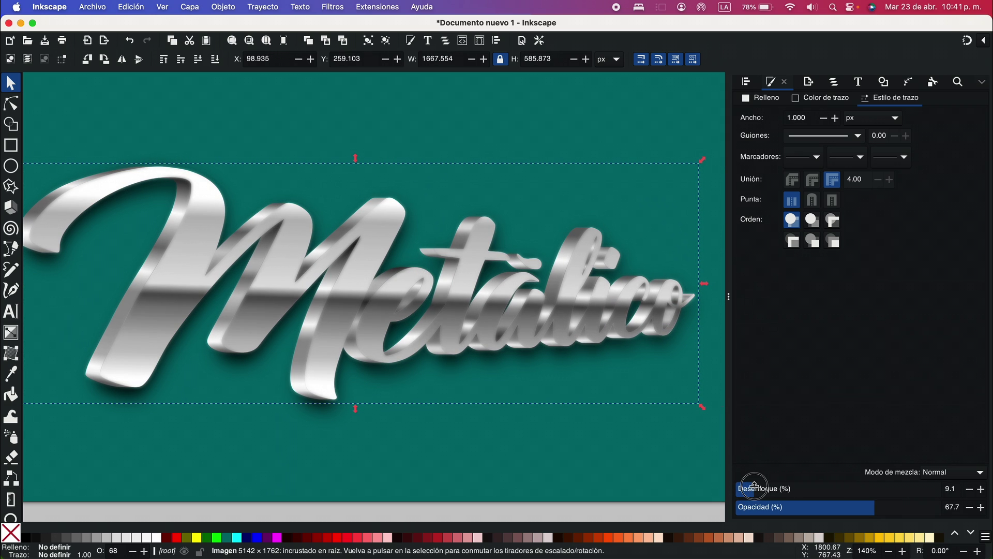
left_click_drag(755, 485, 776, 510)
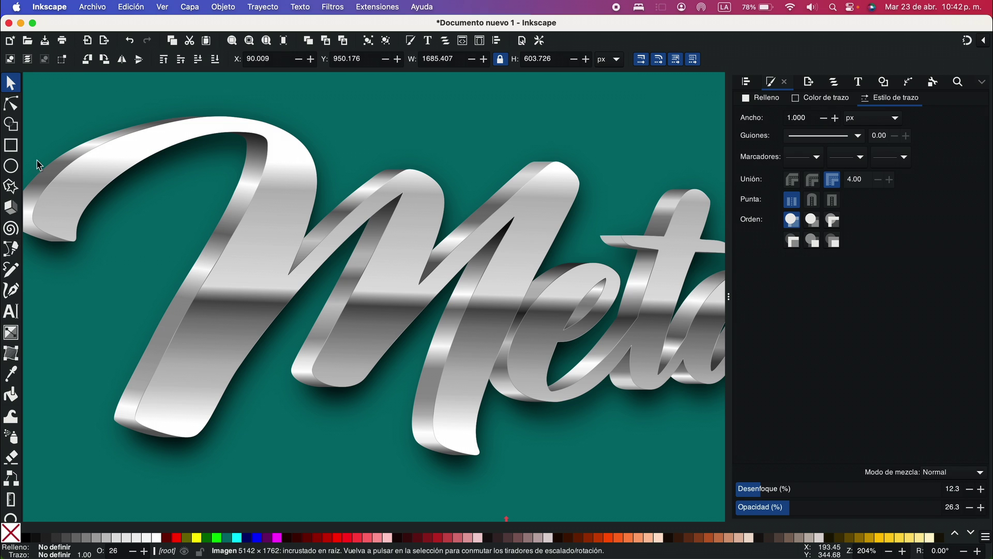
- Draw a closed freehand leaf shape on the M's first stem, with no fill and a black 5.5 px stroke
left_click(16, 272)
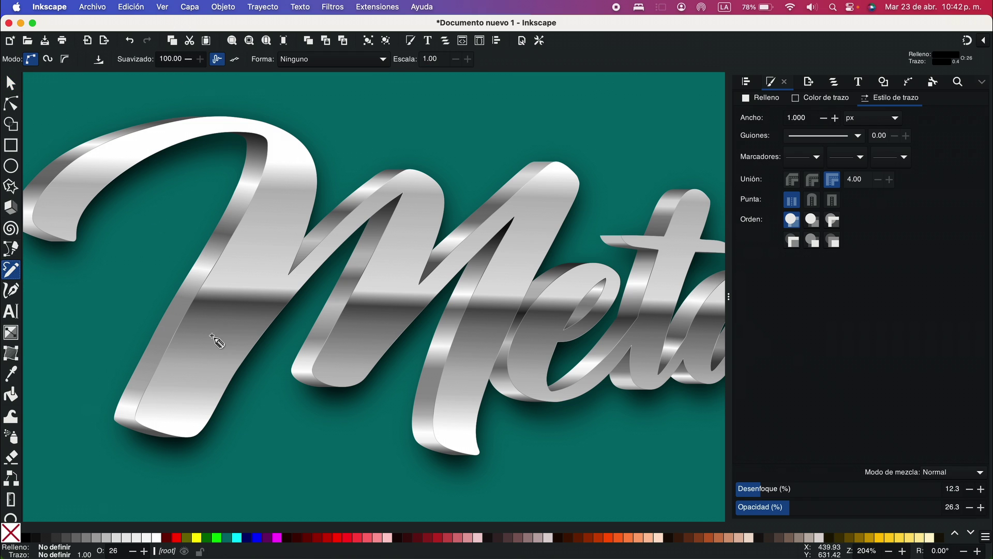
mouse_move(185, 379)
left_mouse_down()
mouse_move(274, 216)
mouse_move(276, 236)
mouse_move(216, 352)
mouse_move(185, 379)
left_mouse_up()
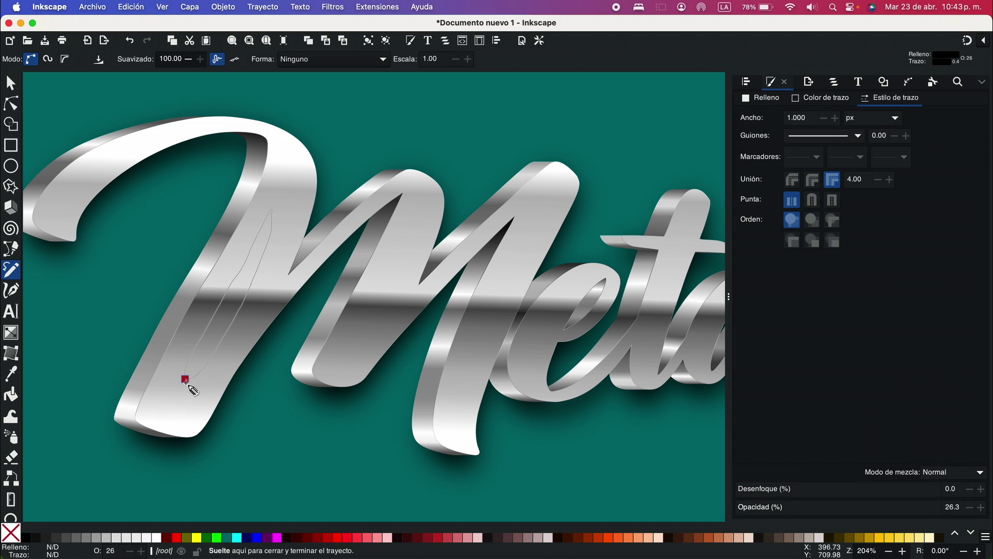
left_click(16, 537)
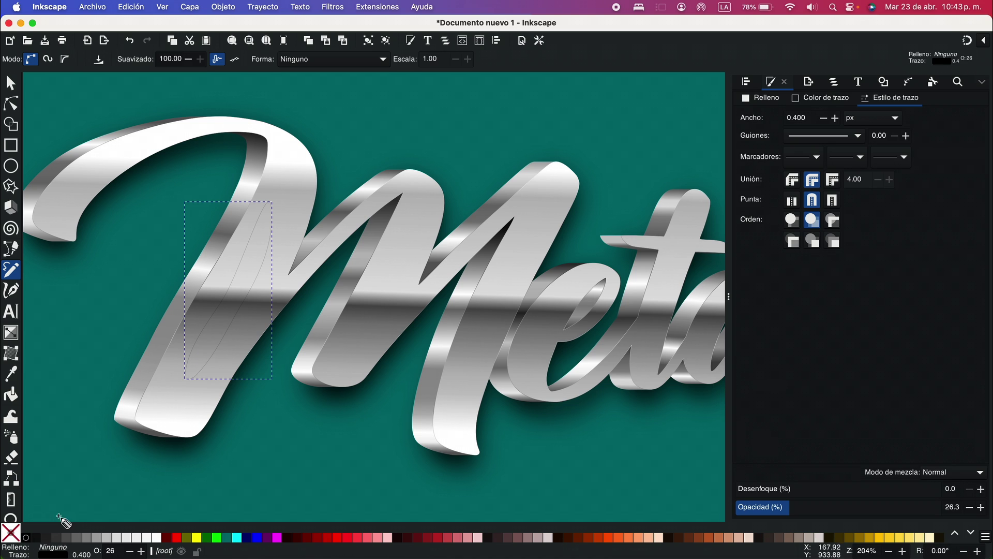
left_click(27, 537)
left_click(11, 534)
left_click(836, 119)
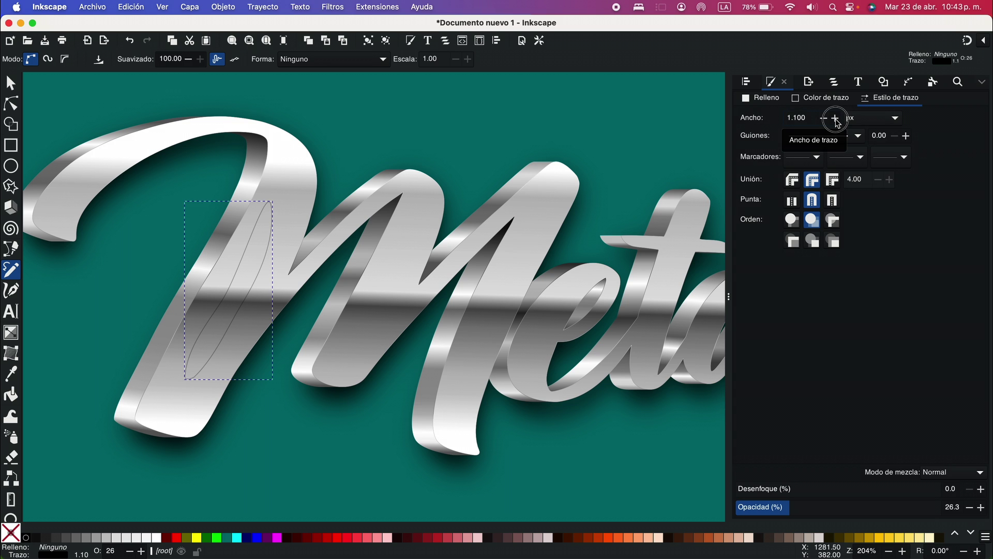
- Simplify the leaf shape to two nodes, with a 14.3 px stroke, 23.7% blur and 14.6% opacity
key("n")
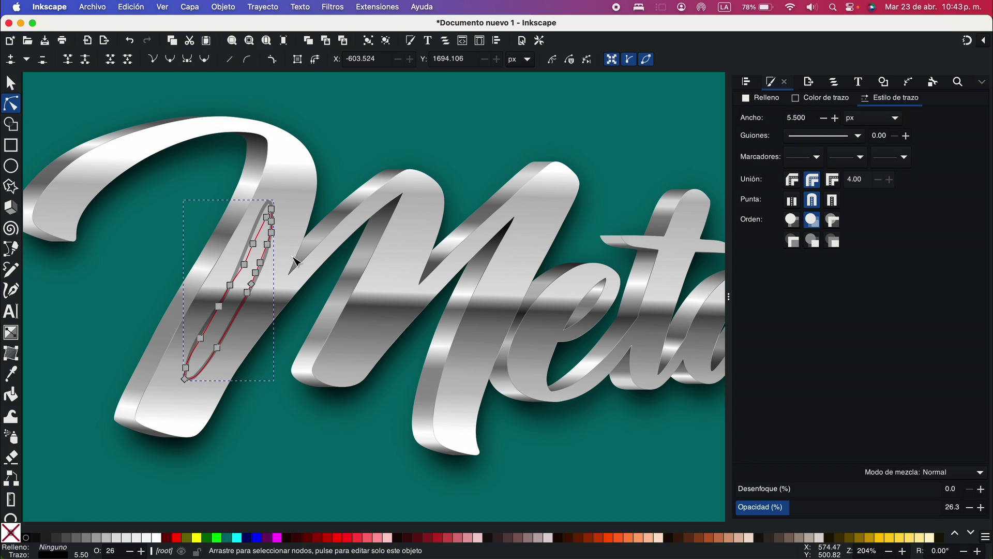
key("ctrl+l")
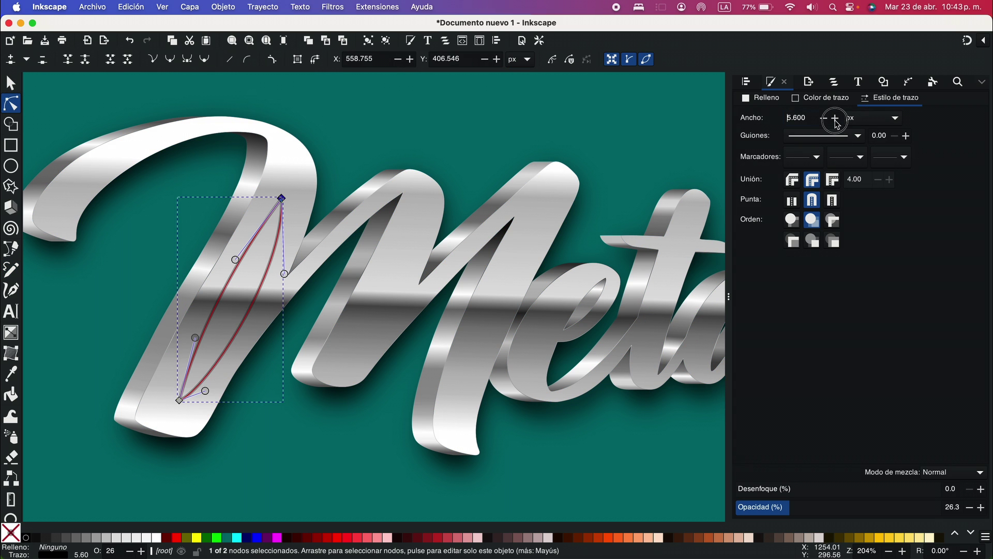
left_click(835, 119)
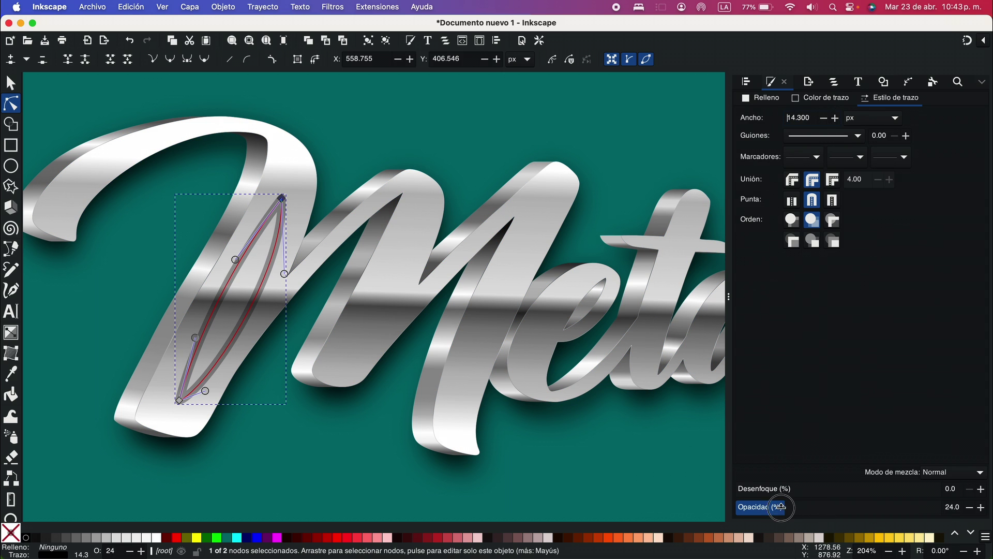
left_click_drag(745, 489, 771, 489)
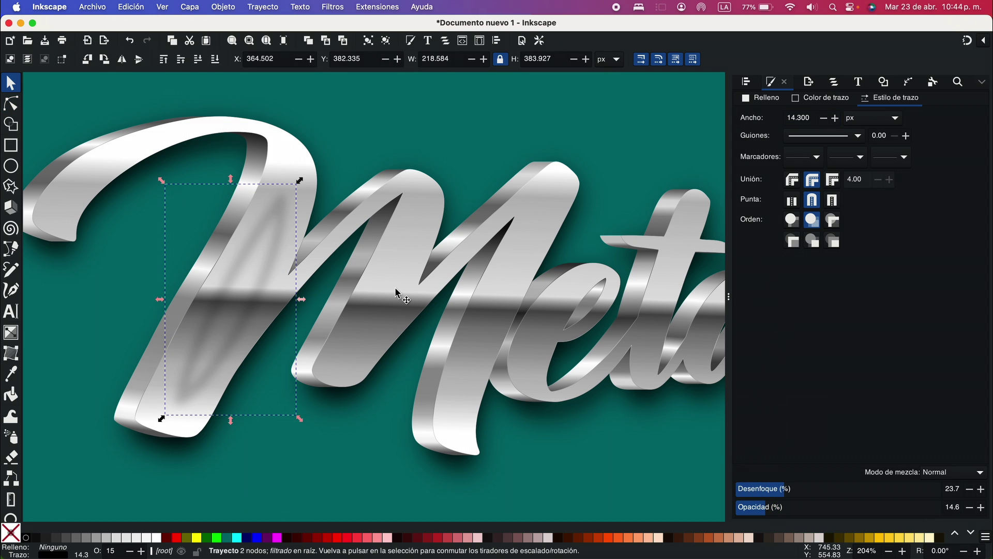
- Draw a closed four-node shape along the M's second stem with the Bézier pen
left_click(397, 293)
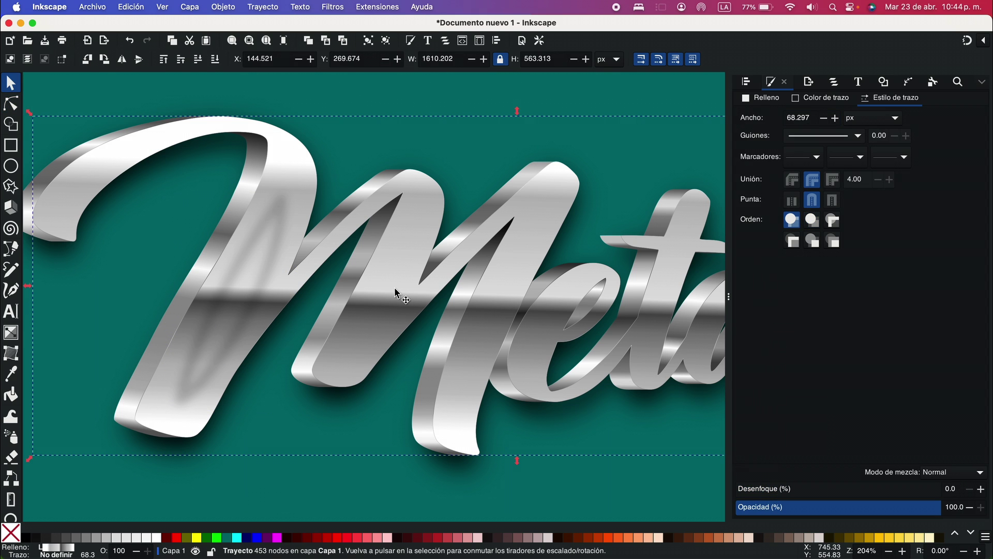
scroll(438, 305, "right", 2)
scroll(440, 309, "left", 1)
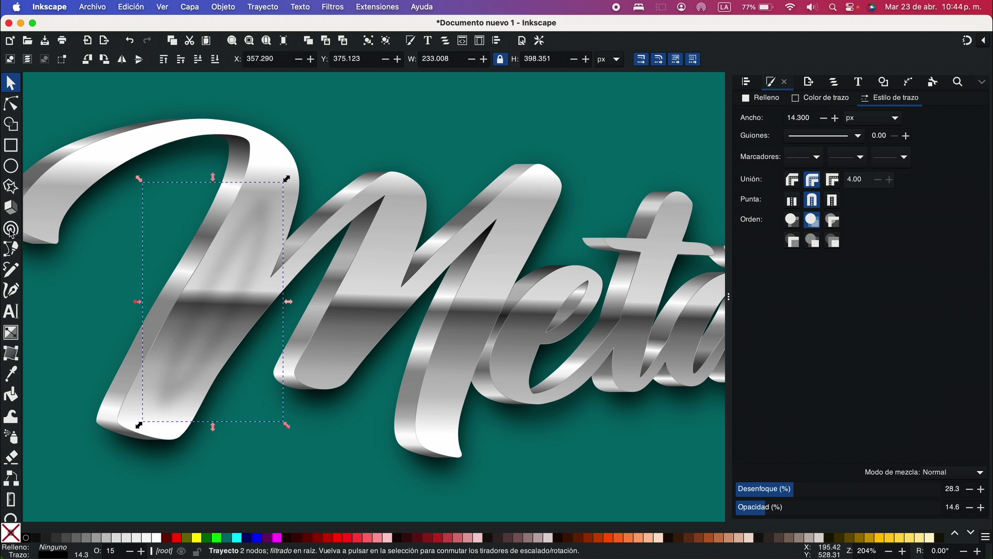
left_click(11, 248)
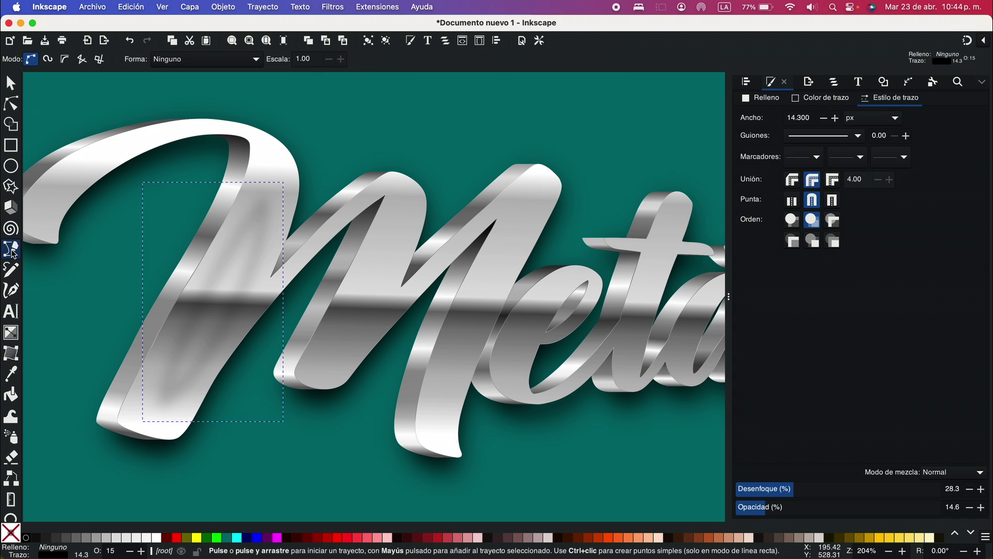
key("b")
left_click(330, 360)
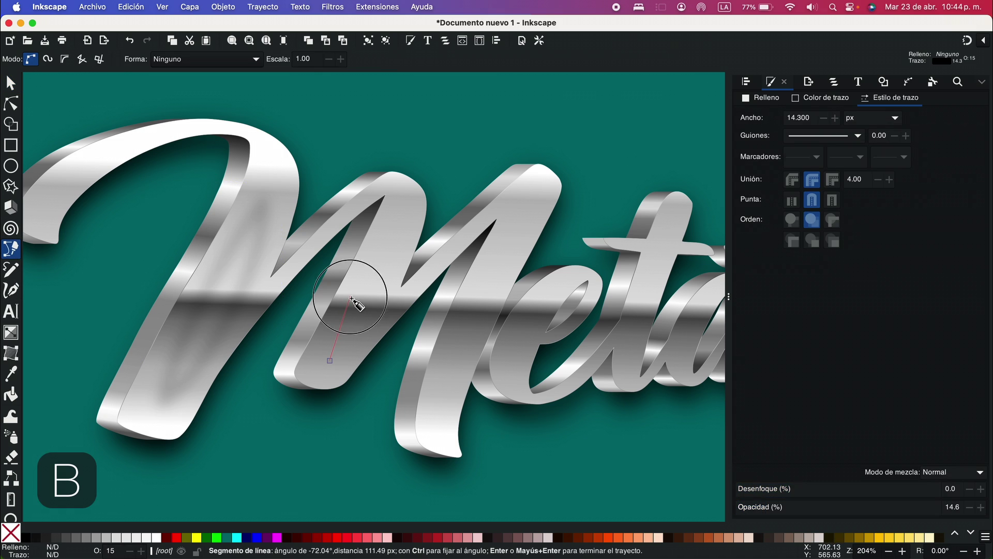
left_click(391, 227)
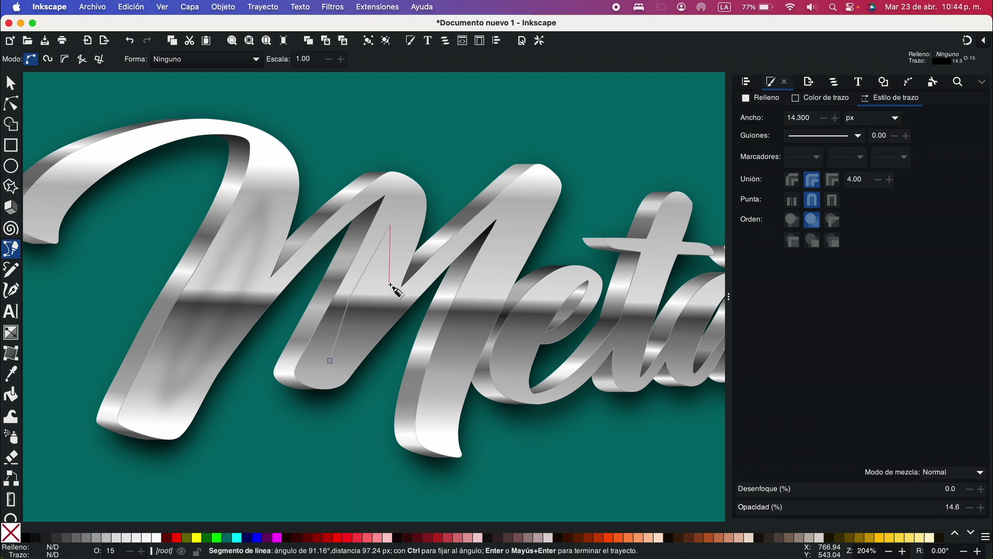
left_click(330, 361)
- Delete the two middle nodes of the second stem's shape to make a curved leaf, and blur it
key("n")
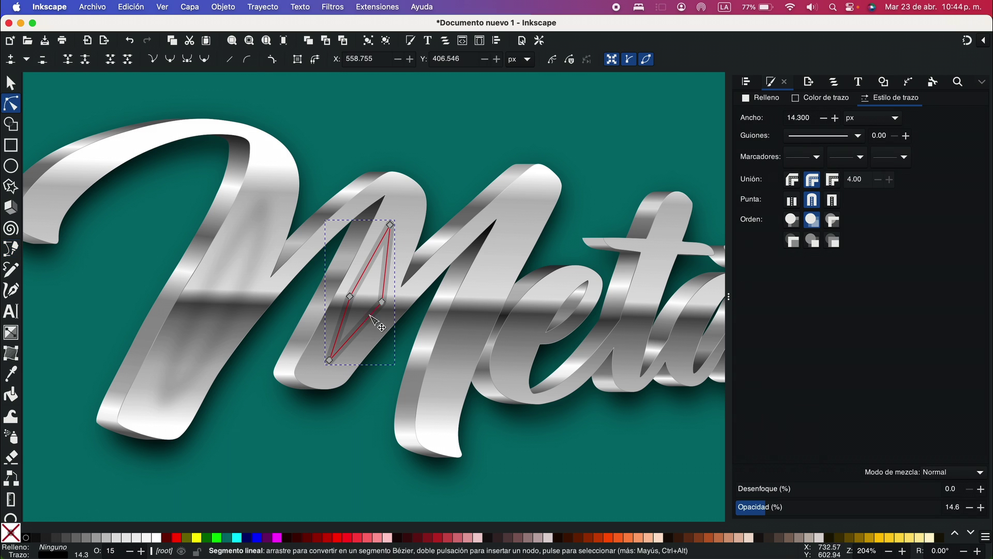
left_click_drag(339, 284, 409, 323)
key("Delete")
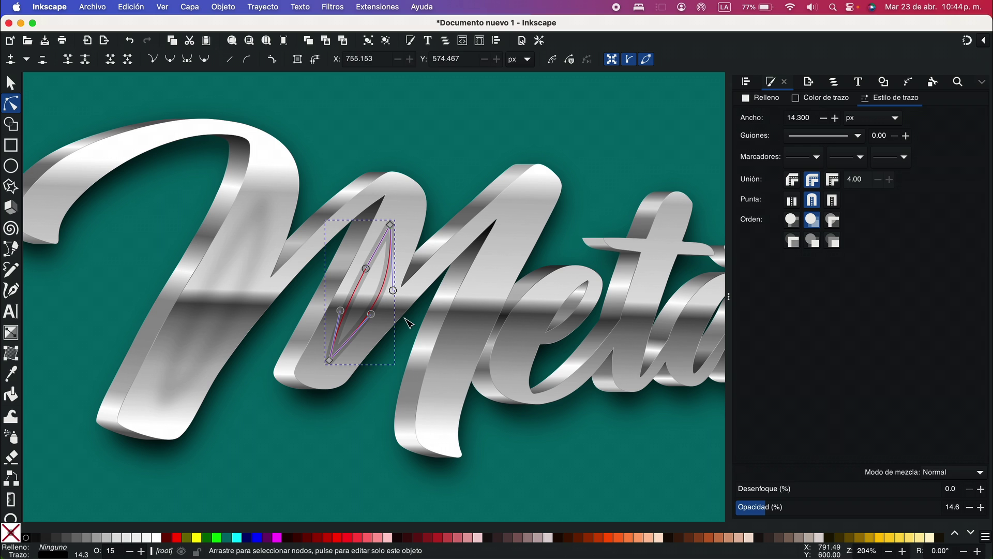
left_click_drag(742, 487, 780, 489)
- Draw a freehand reflection mark about 62 × 128 px inside the letter e, with a 15 px stroke and 14.3% opacity
scroll(473, 337, "up", 1)
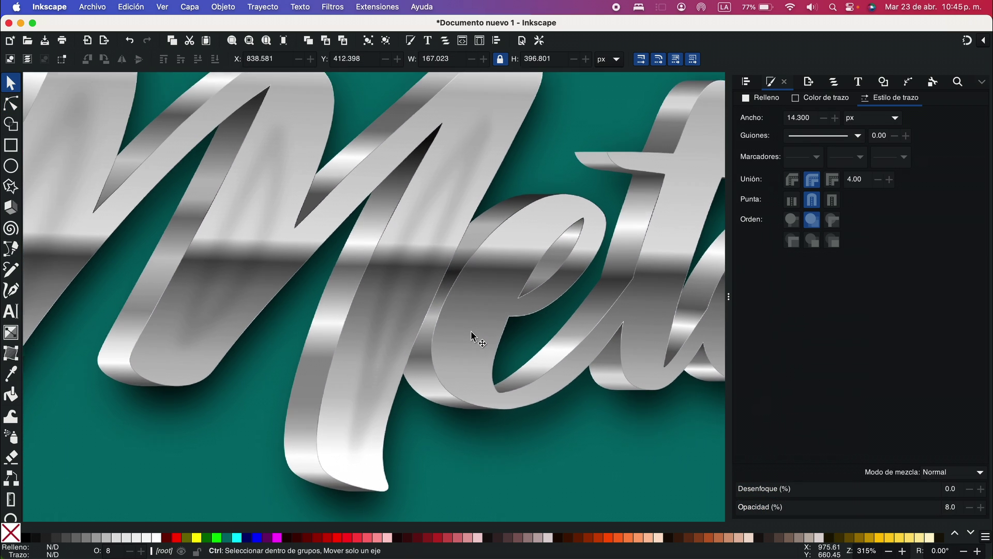
scroll(471, 337, "right", 3)
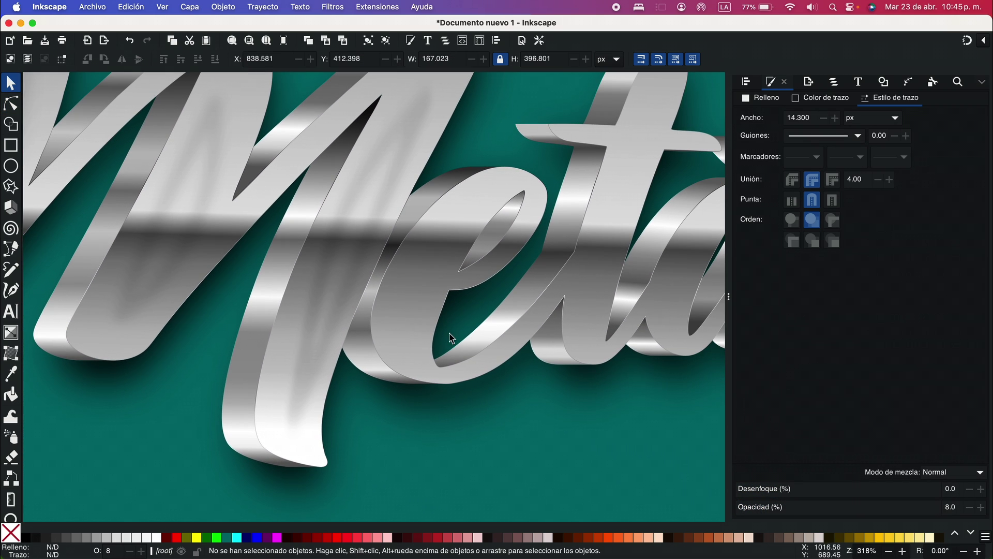
key("p")
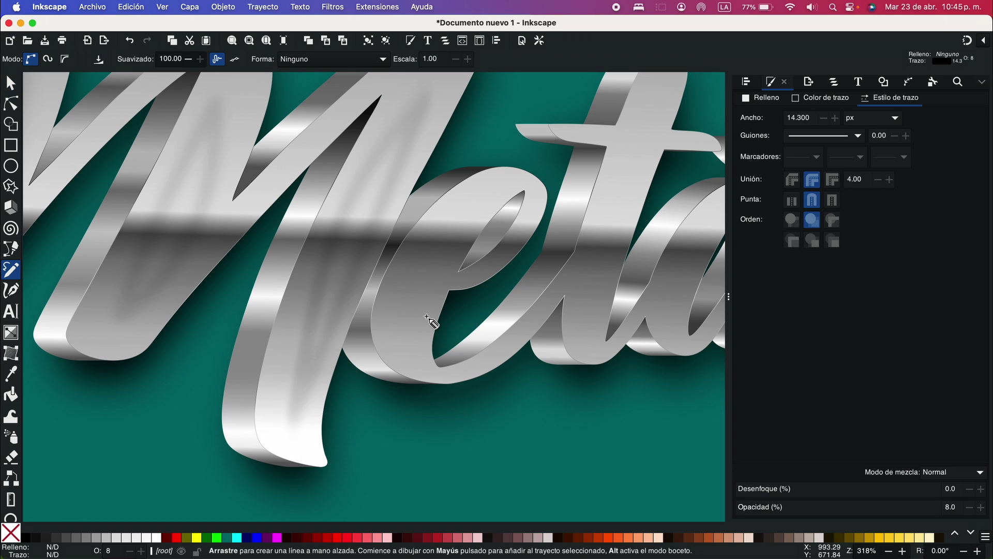
left_click_drag(408, 299, 416, 362)
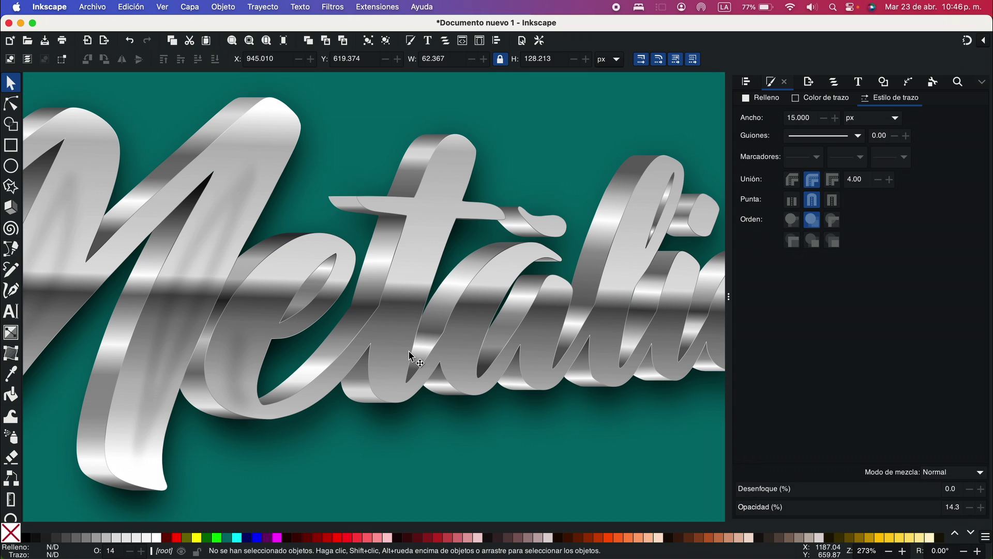
- Move the blurred bitmap lettering farther below the artwork to X 98.541, Y 1037.633 px and deselect it
key("5")
left_click_drag(339, 417, 349, 463)
scroll(318, 214, "up", 1)
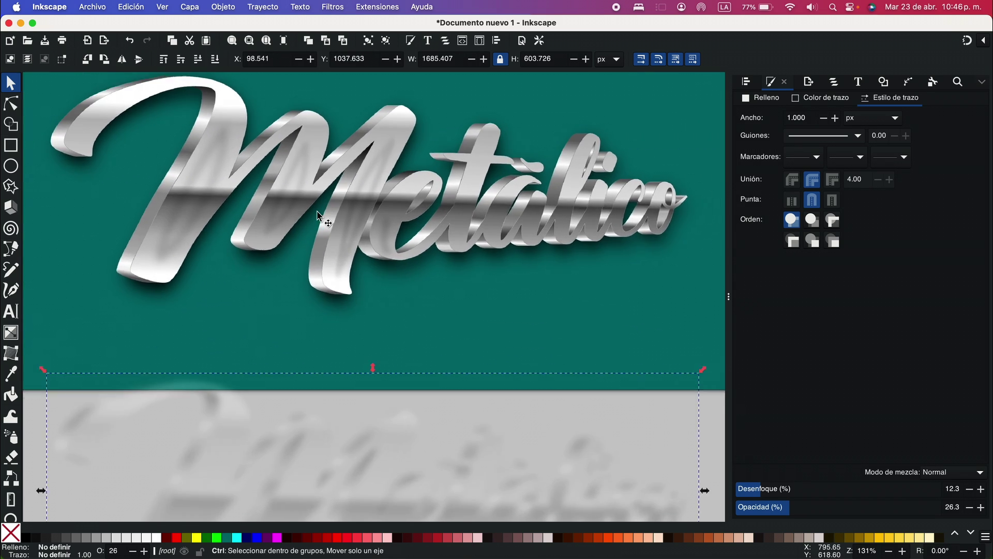
scroll(317, 215, "up", 3)
key("Escape")
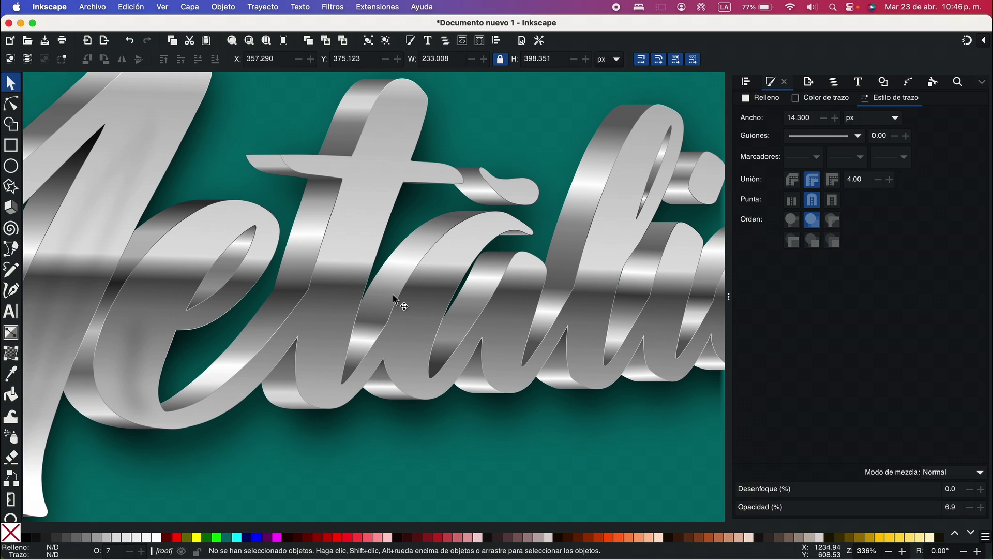
- Draw a freehand reflection on the t's lower stem with a 15 px stroke, 29.5% blur and 8.9% opacity
key("p")
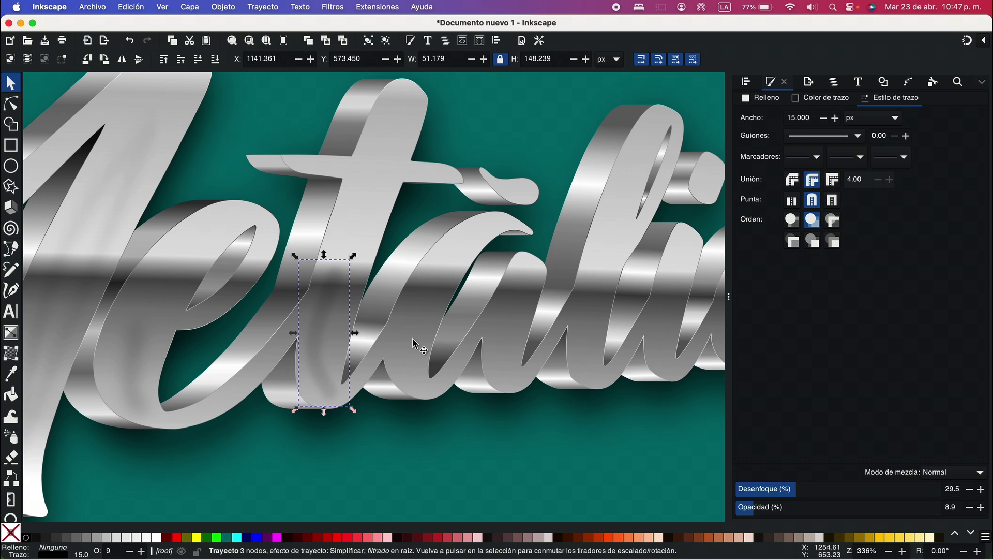
left_click(414, 337)
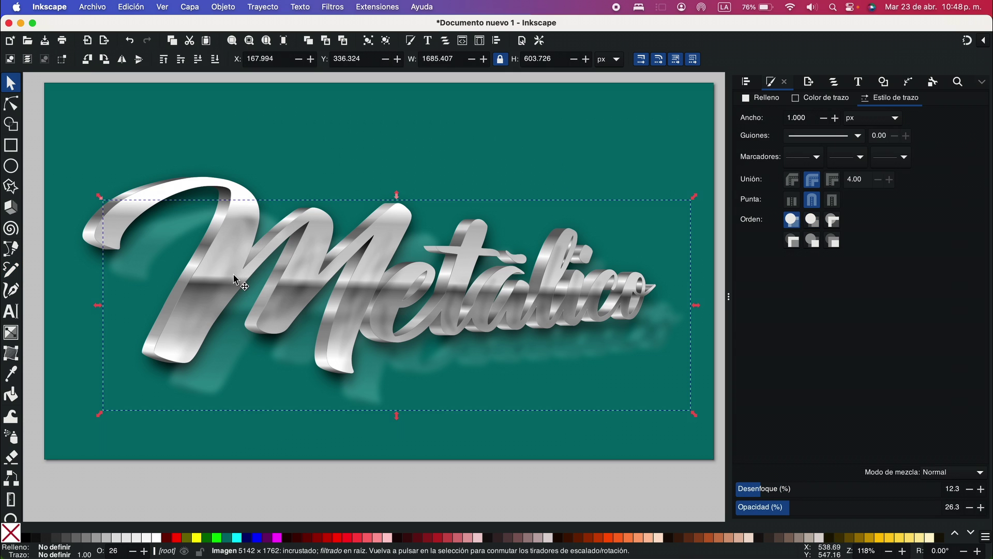
- Try to move the blurred bitmap lettering up onto the vector lettering, and undo the move
left_click_drag(234, 279, 222, 239)
key("super+z")
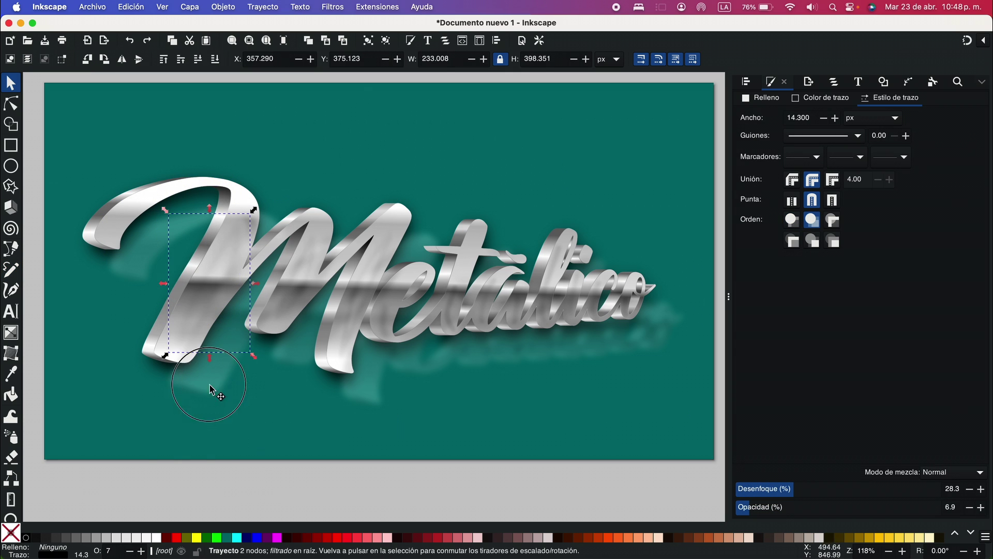
- Move the blurred bitmap lettering up so that it overlays the vector lettering
left_click_drag(213, 391, 188, 472)
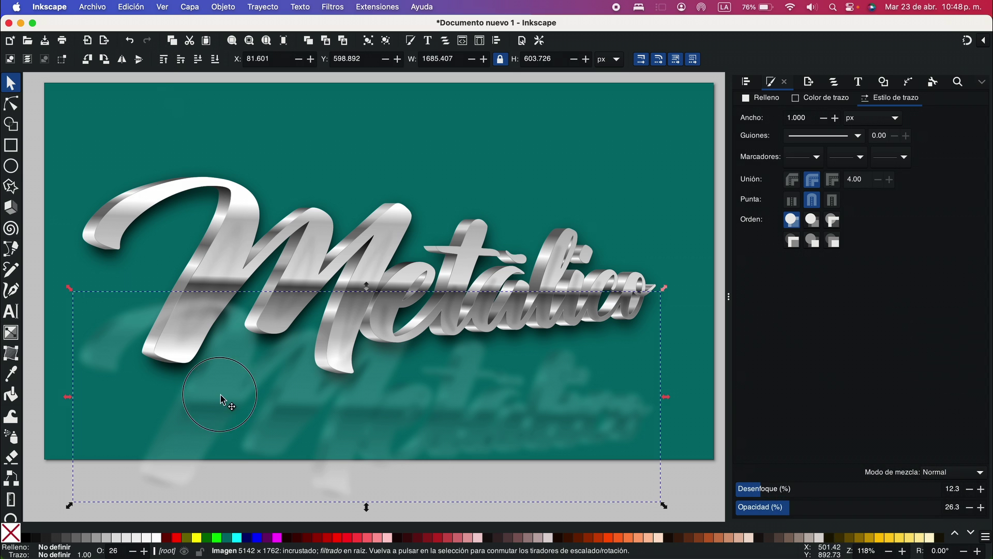
left_click_drag(221, 399, 216, 274)
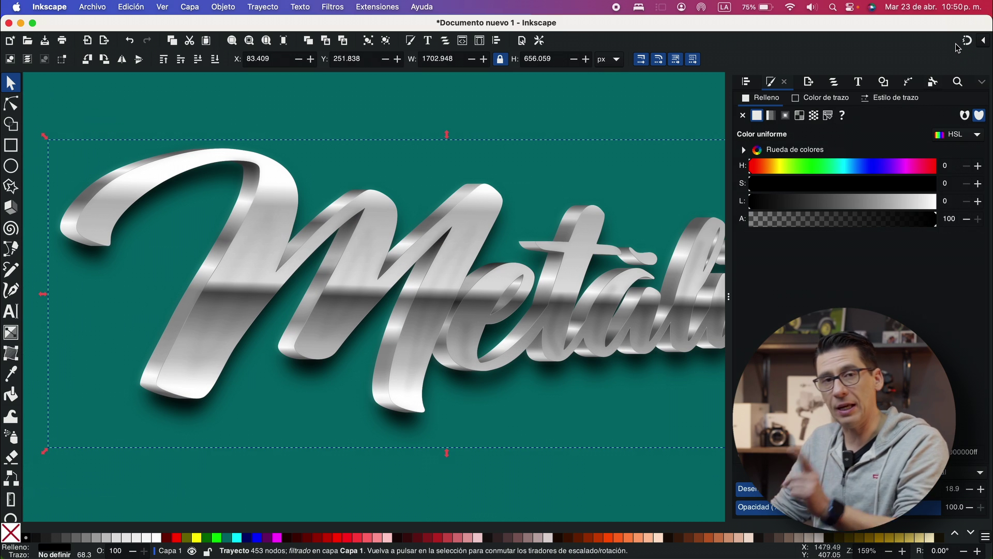
- Hide the docked dialogs, deselect the blurred shadow path, and hide the remaining interface bars so only the canvas shows
key("F12")
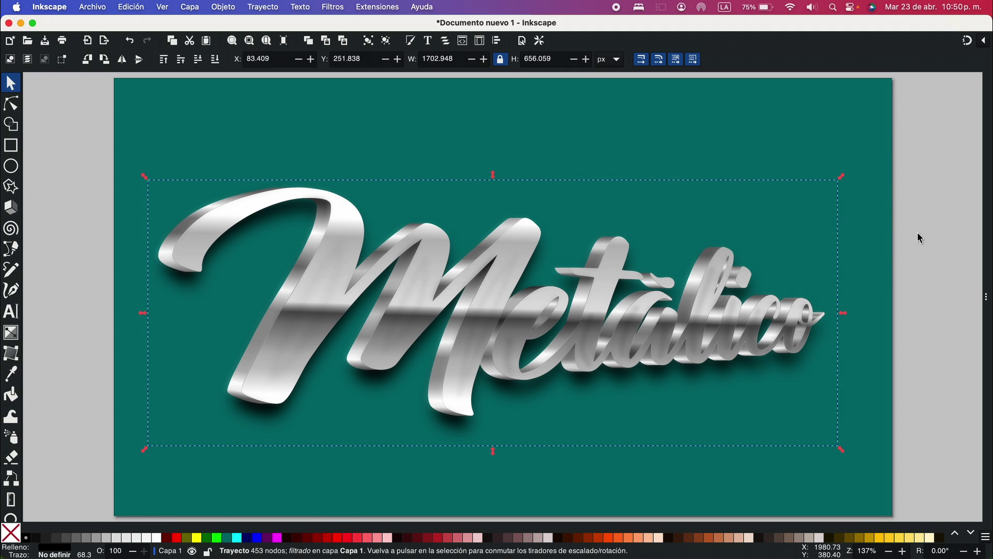
left_click(895, 253)
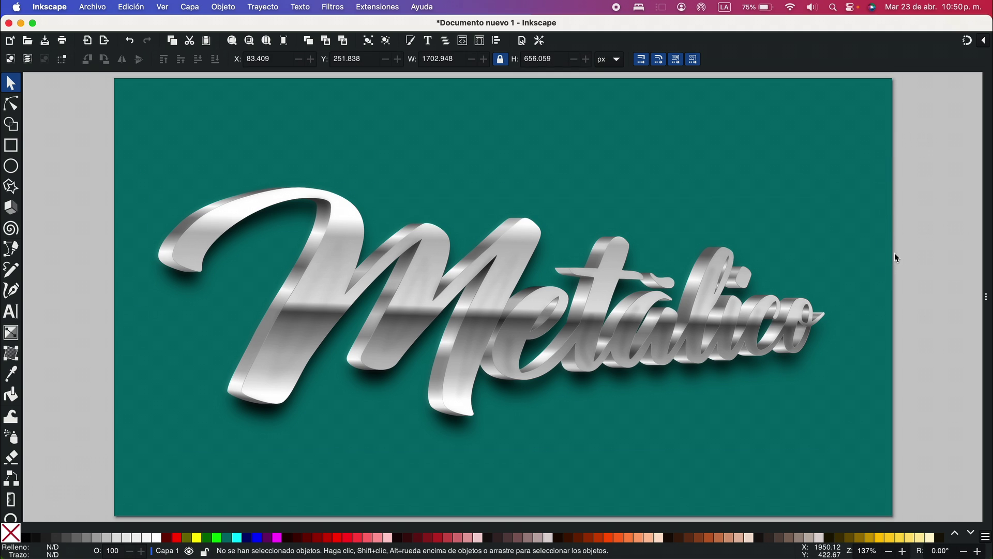
scroll(865, 260, "up", 3)
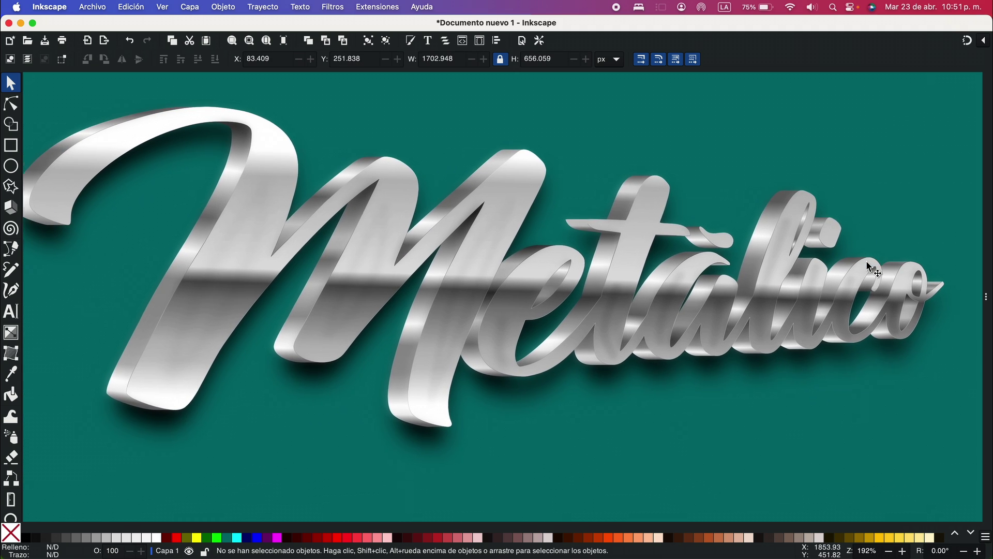
scroll(866, 260, "down", 1)
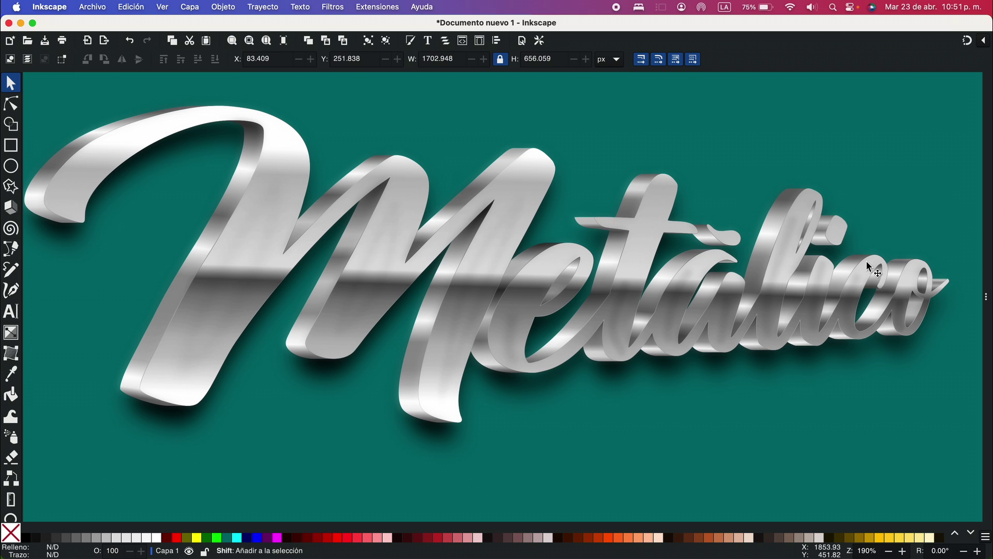
key("ctrl+F12")
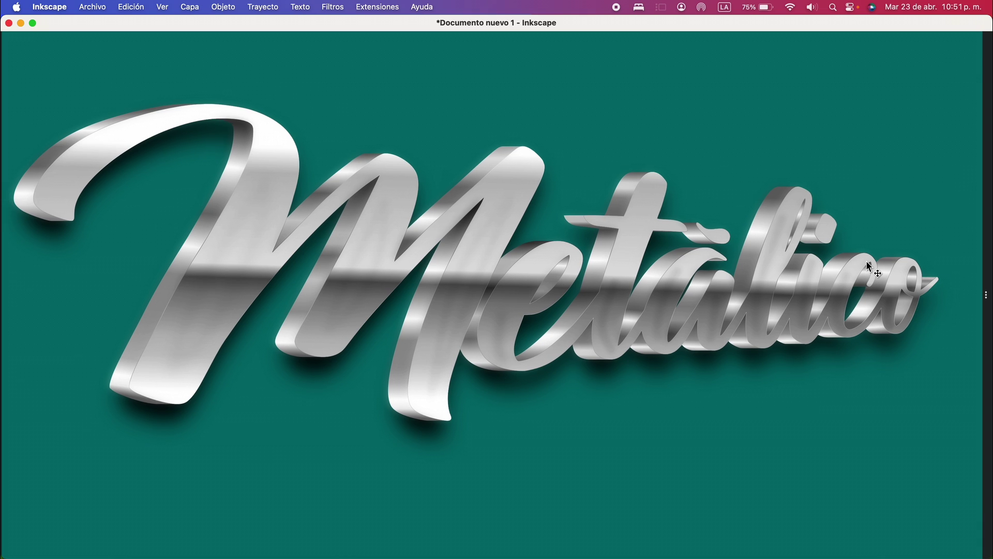
- Examine the finished chrome lettering, its reflections and its shadow up close from the M to the final o
scroll(899, 275, "up", 1)
scroll(899, 276, "left", 1)
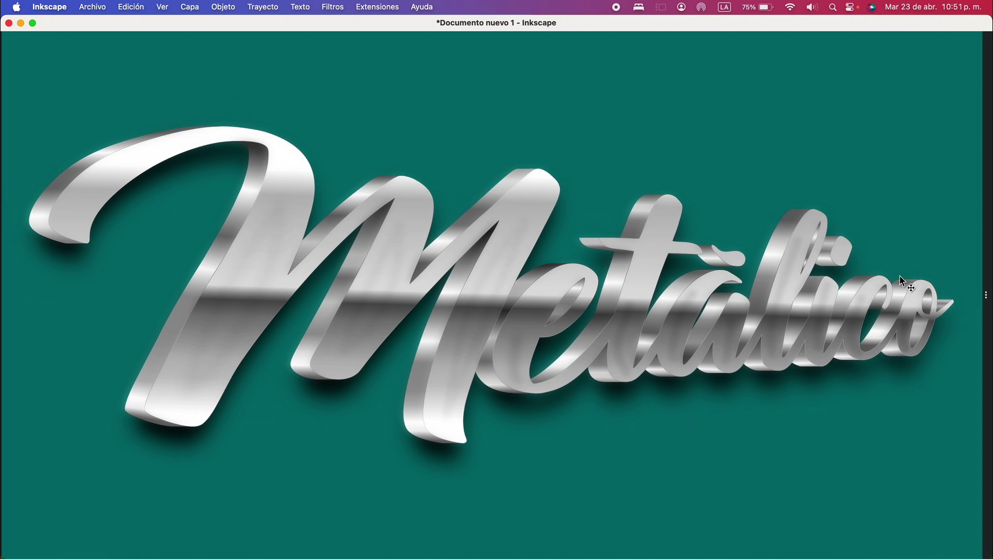
scroll(899, 275, "up", 1)
scroll(899, 275, "down", 1)
scroll(901, 279, "up", 1)
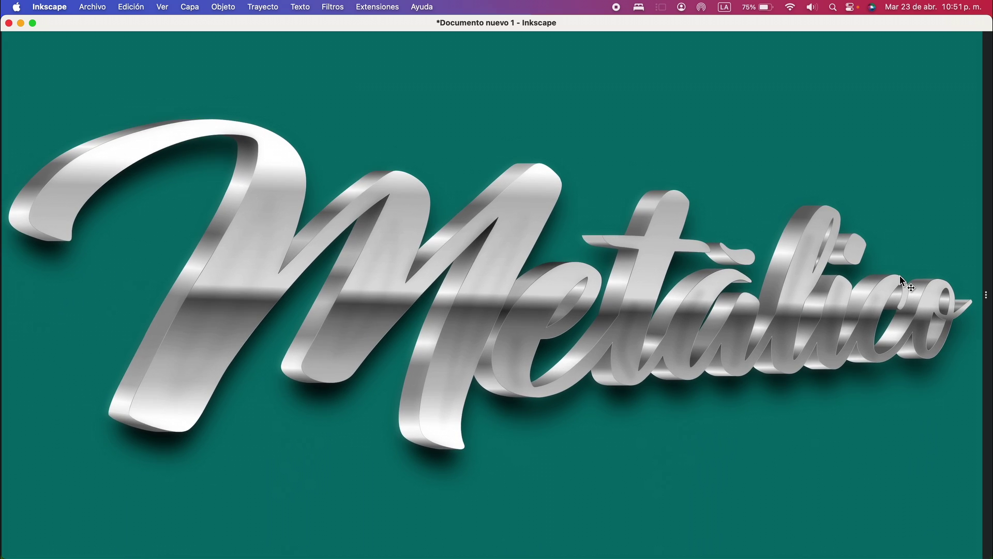
scroll(901, 282, "right", 2)
scroll(901, 282, "down", 1)
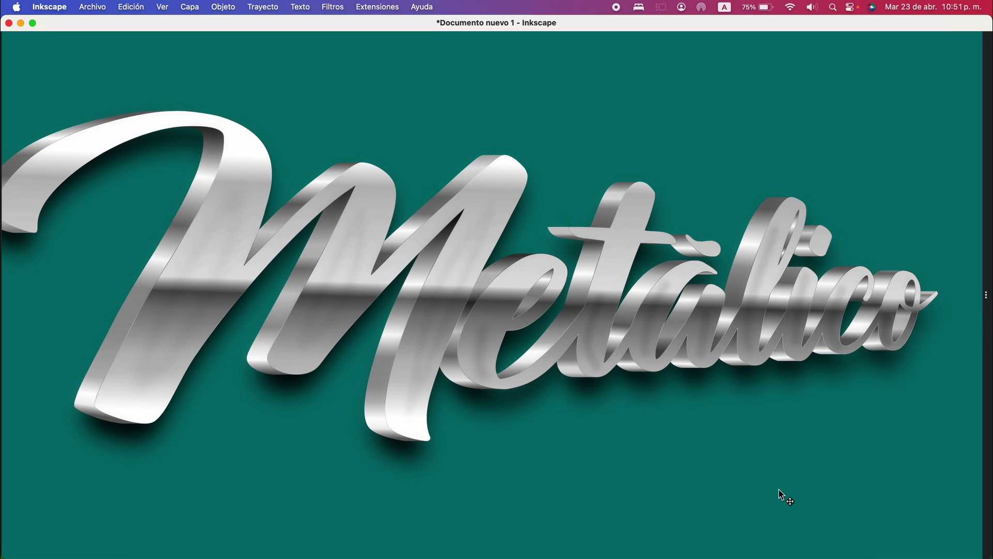